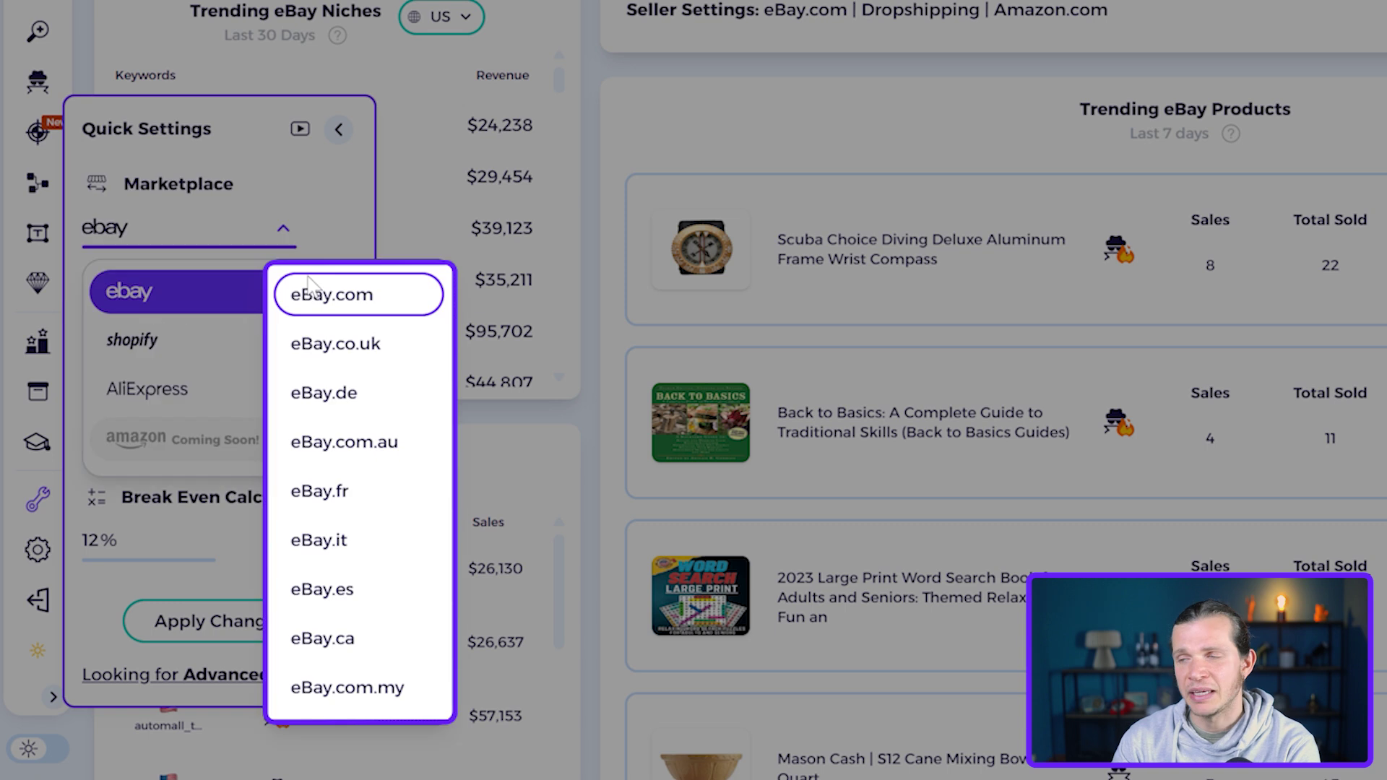
Step: Choose eBay.com as marketplace and United States as shipping location in the quick settings, and open the source website choices
click(311, 290)
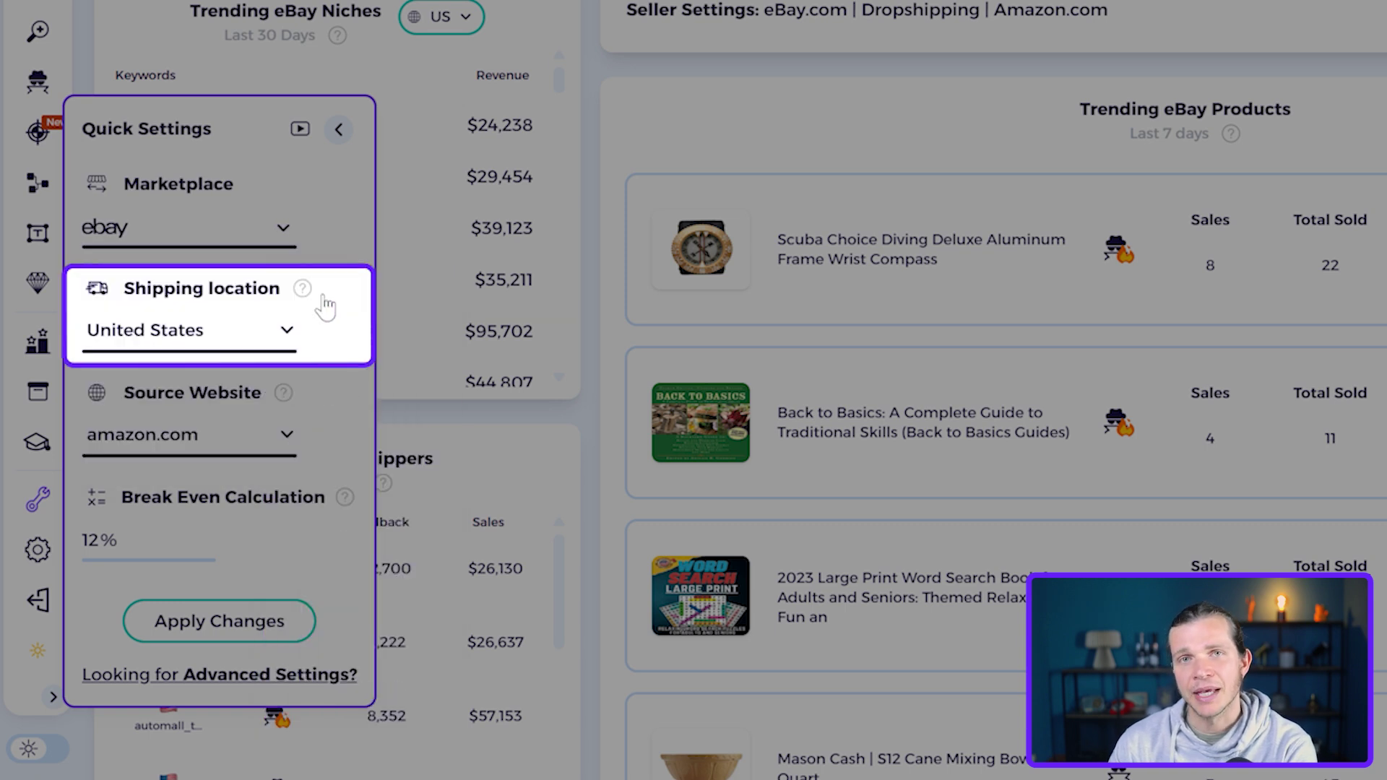
click(229, 334)
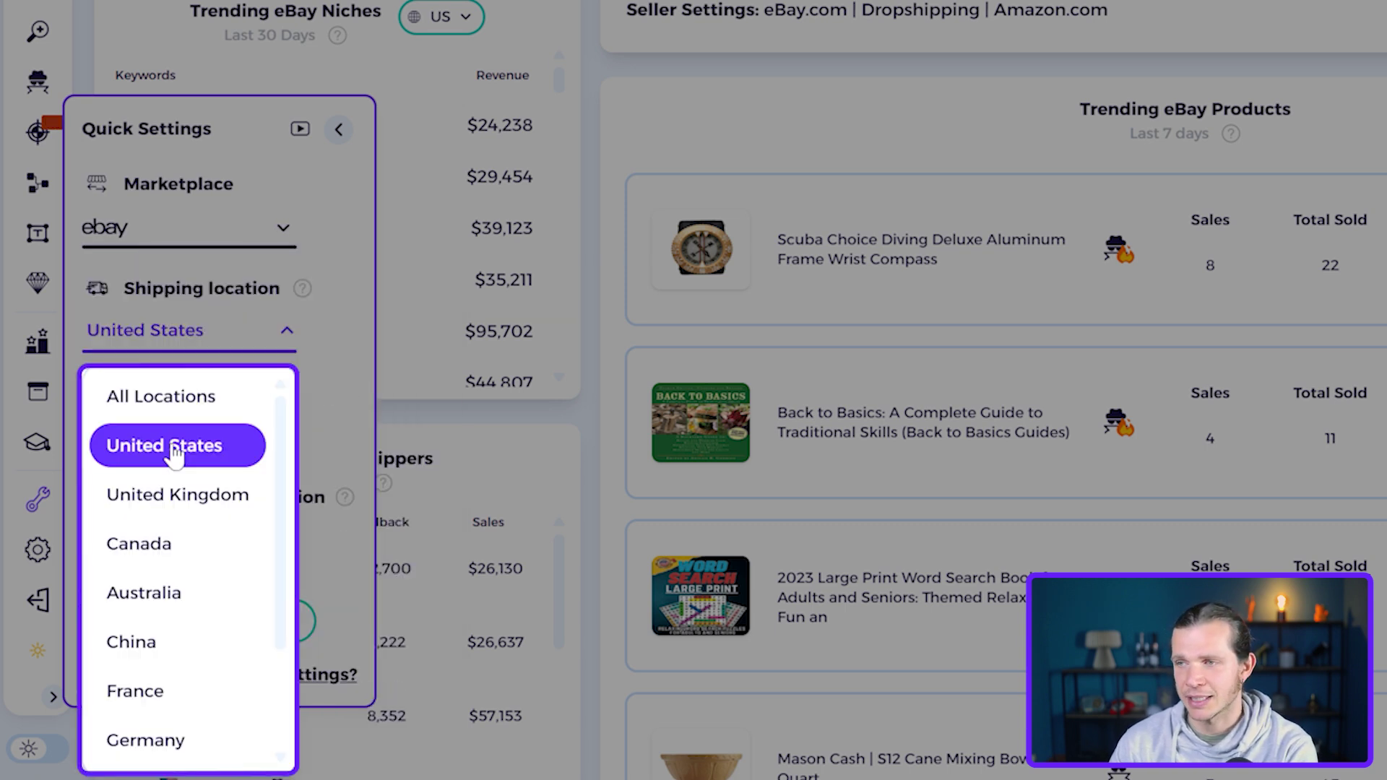
click(175, 456)
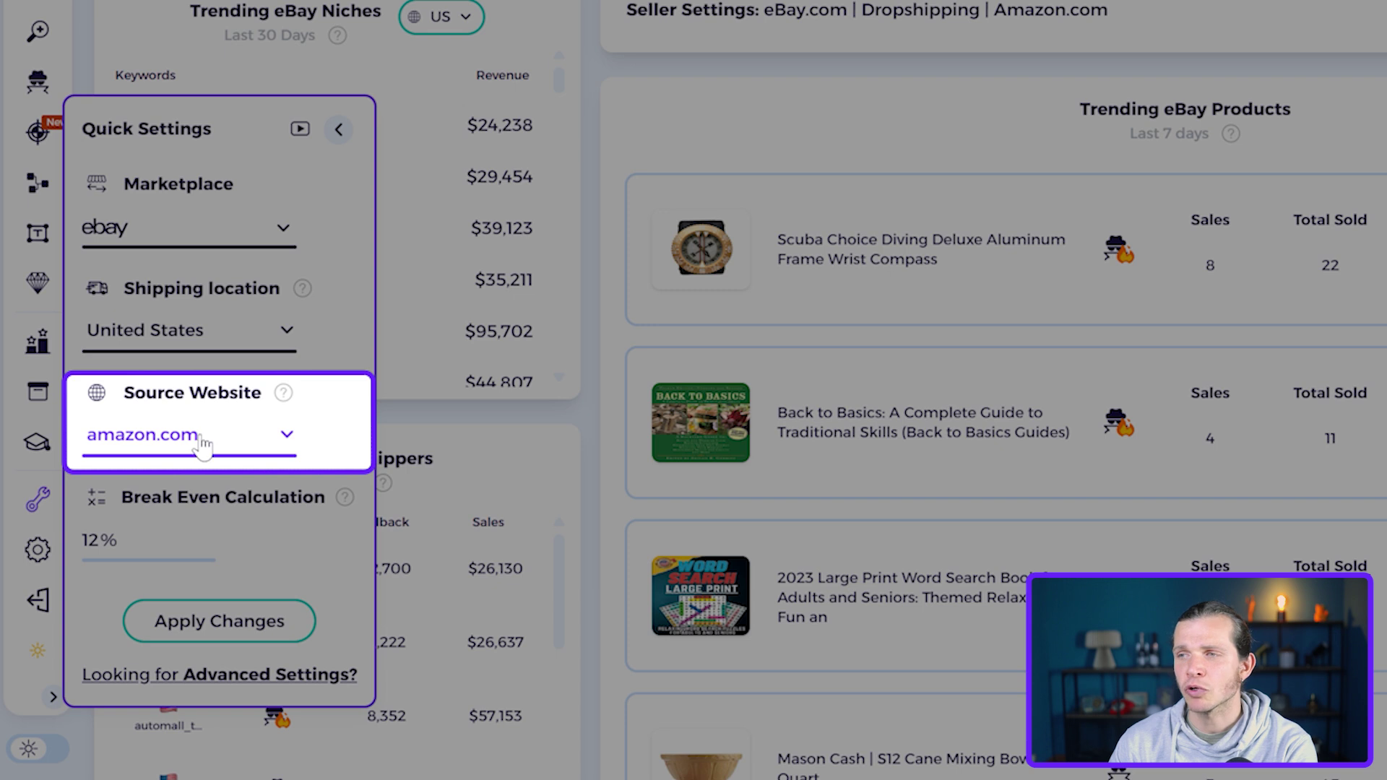
click(203, 448)
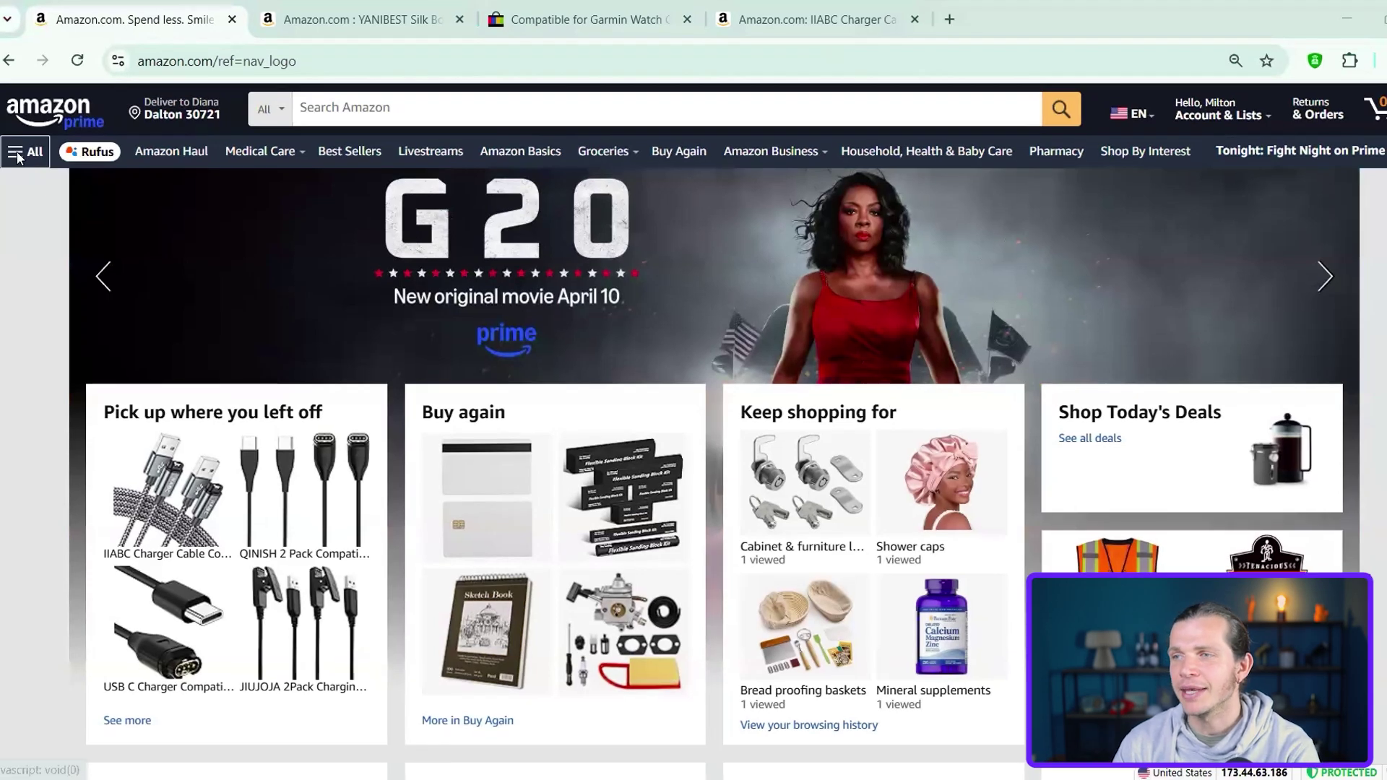
Step: Switch to Amazon and open the Best Sellers in the Beauty & Personal Care department
click(24, 153)
click(60, 189)
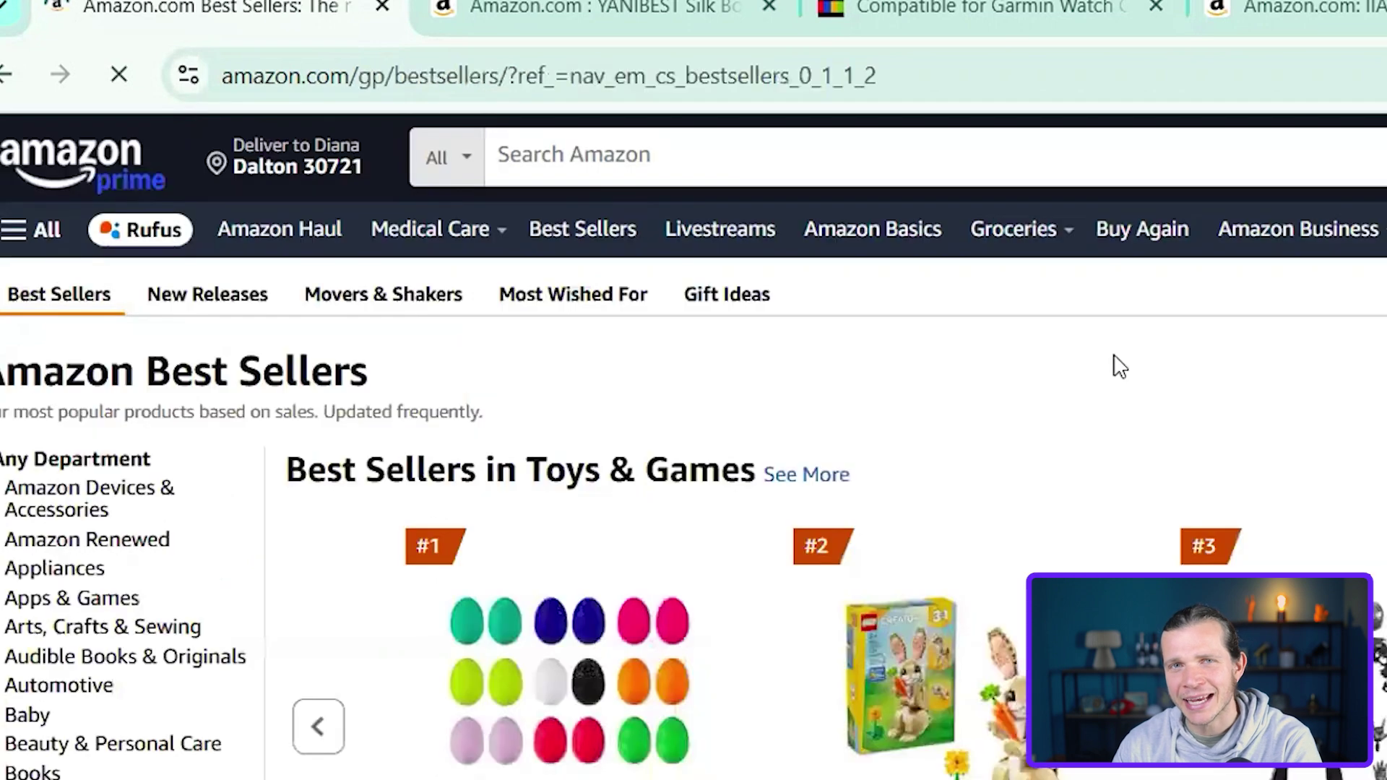
scroll(126, 461, down, 2)
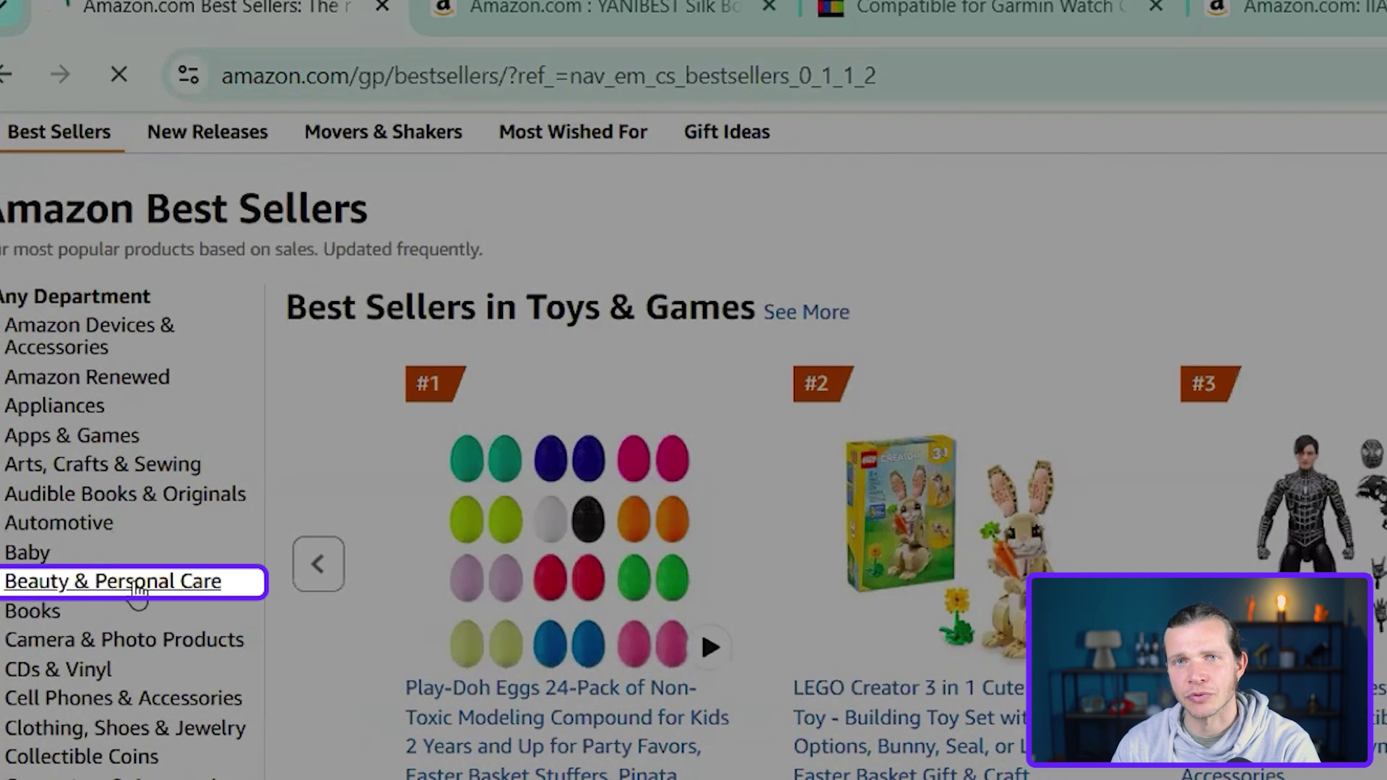
click(145, 582)
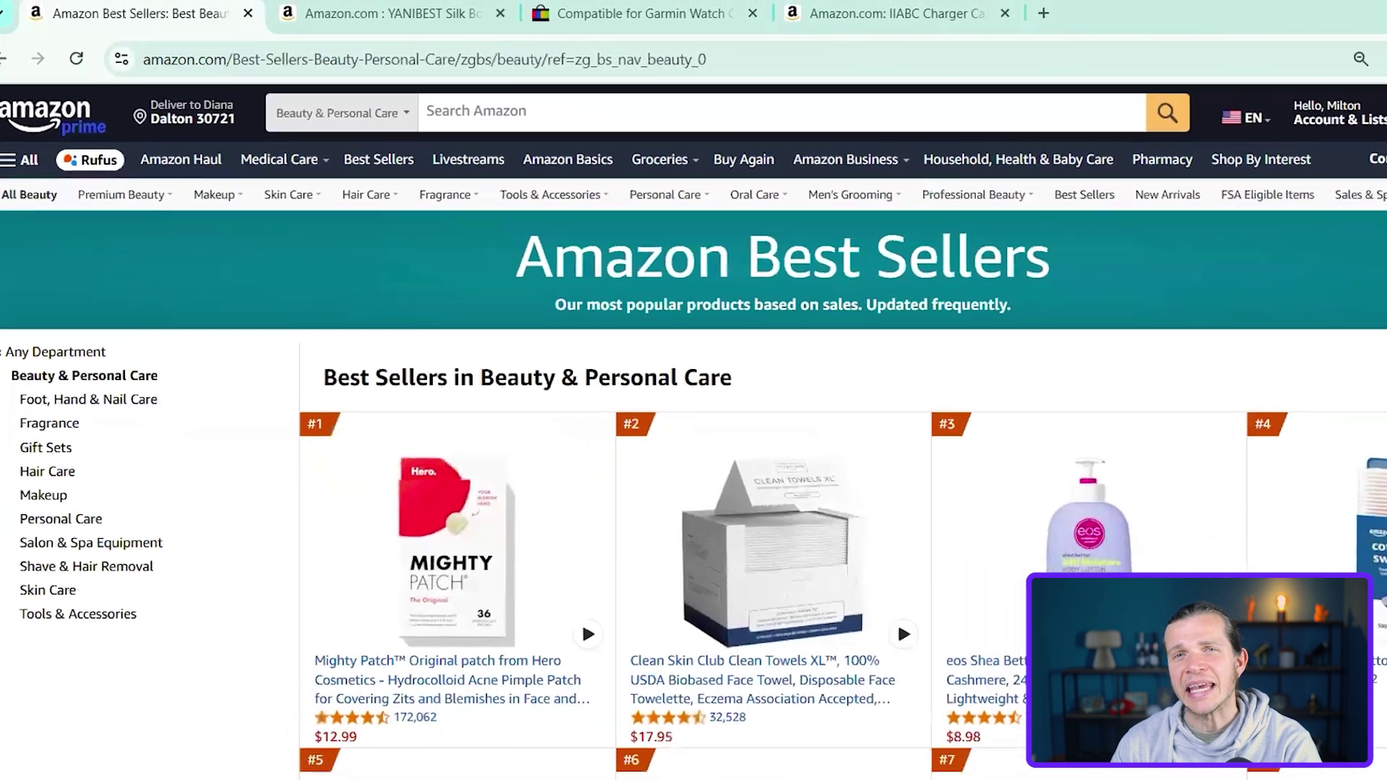
Step: Find the YANIBEST Silk Bonnet for Sleeping Women among the best sellers and select its title text
scroll(694, 434, down, 2)
scroll(817, 642, down, 10)
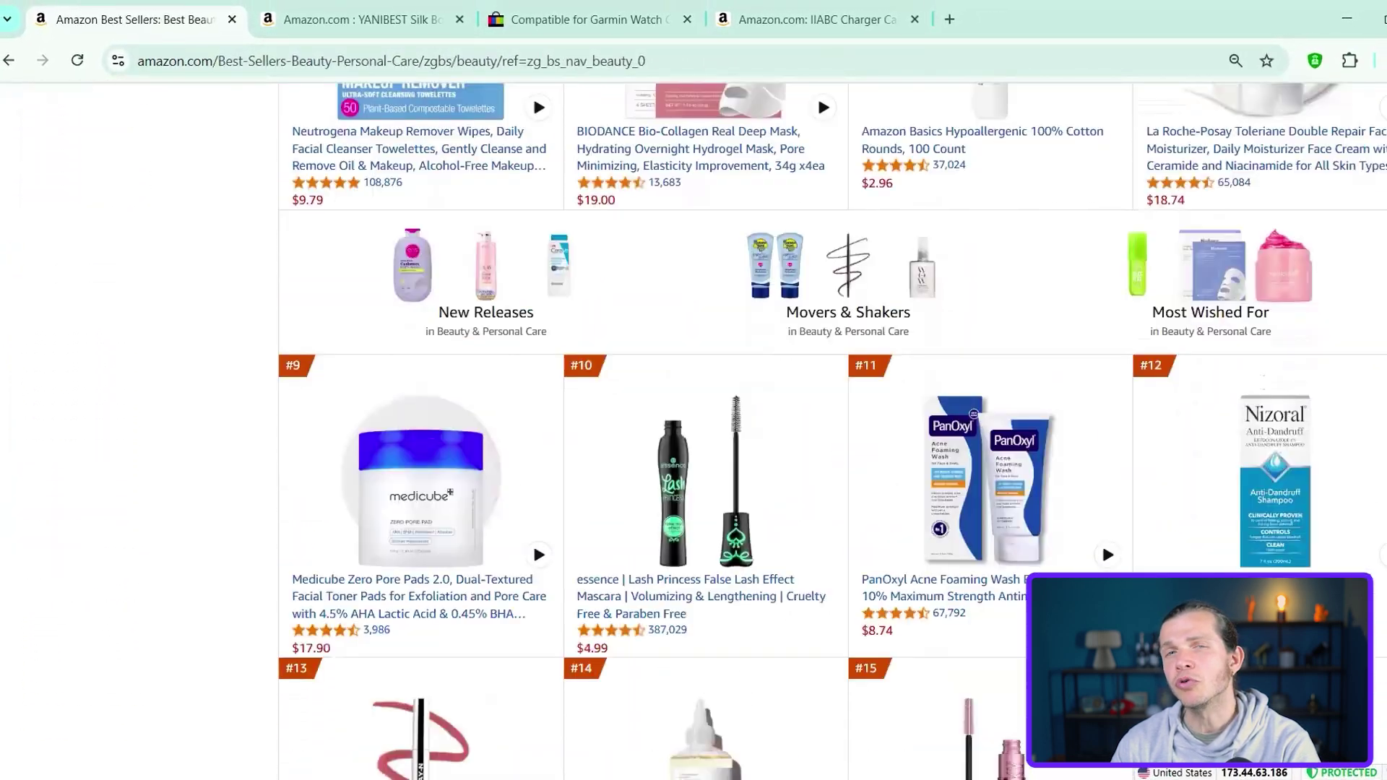
scroll(832, 431, down, 10)
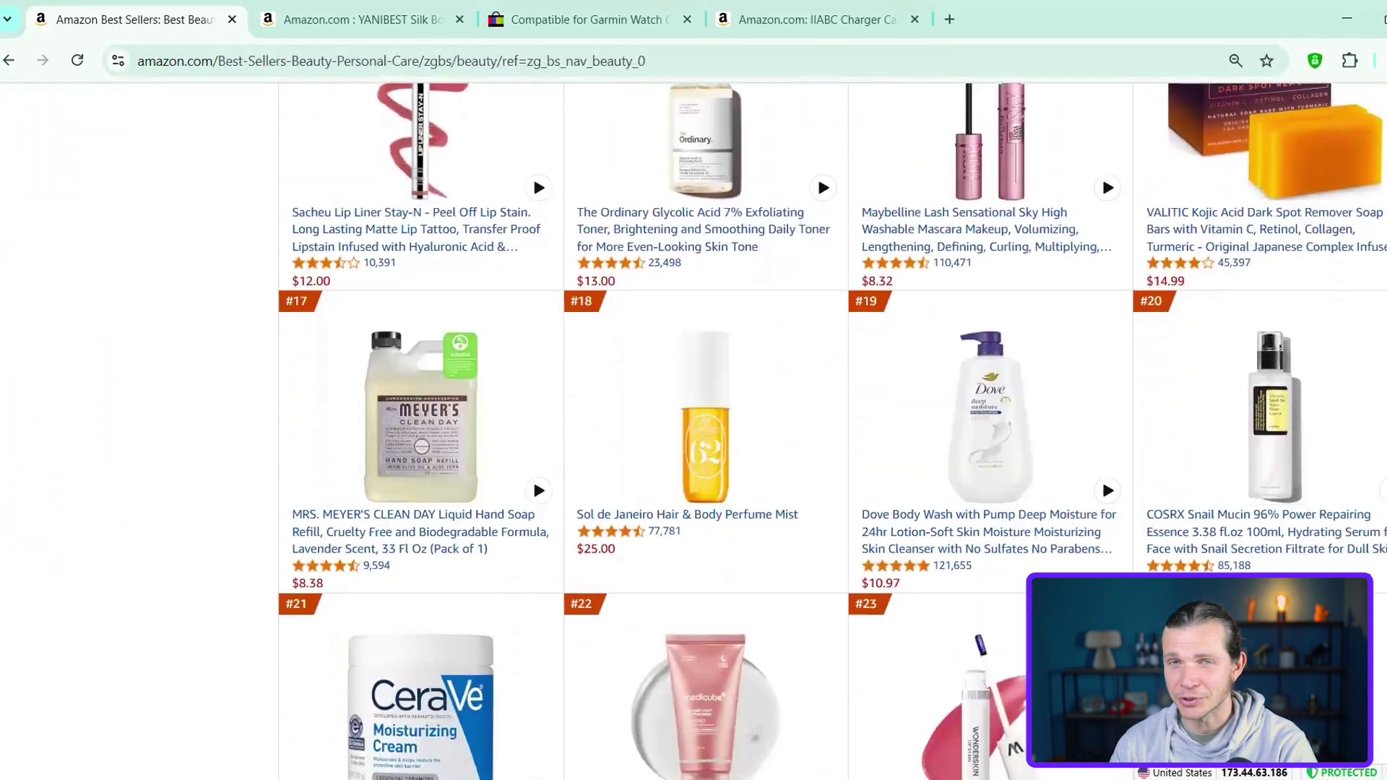
scroll(832, 431, down, 5)
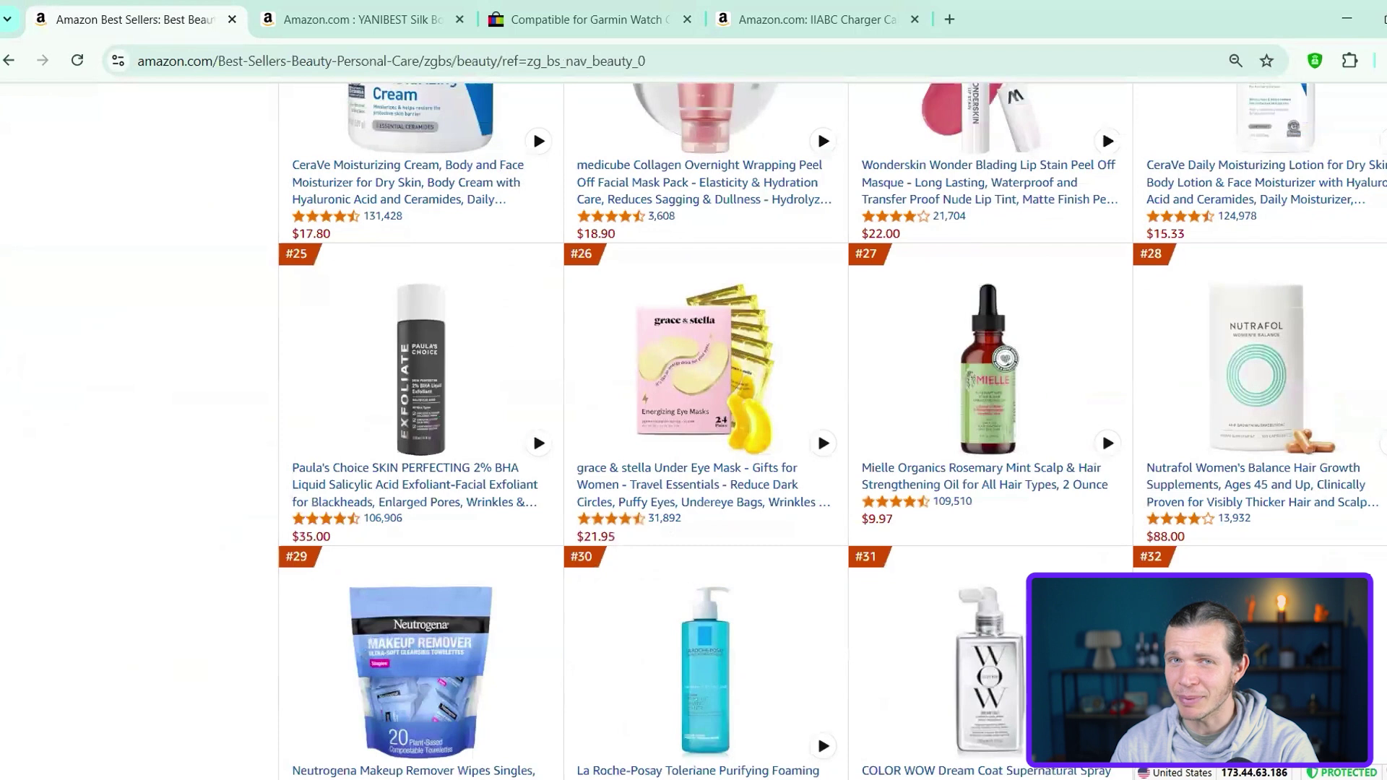
scroll(1373, 397, down, 7)
scroll(1373, 396, down, 6)
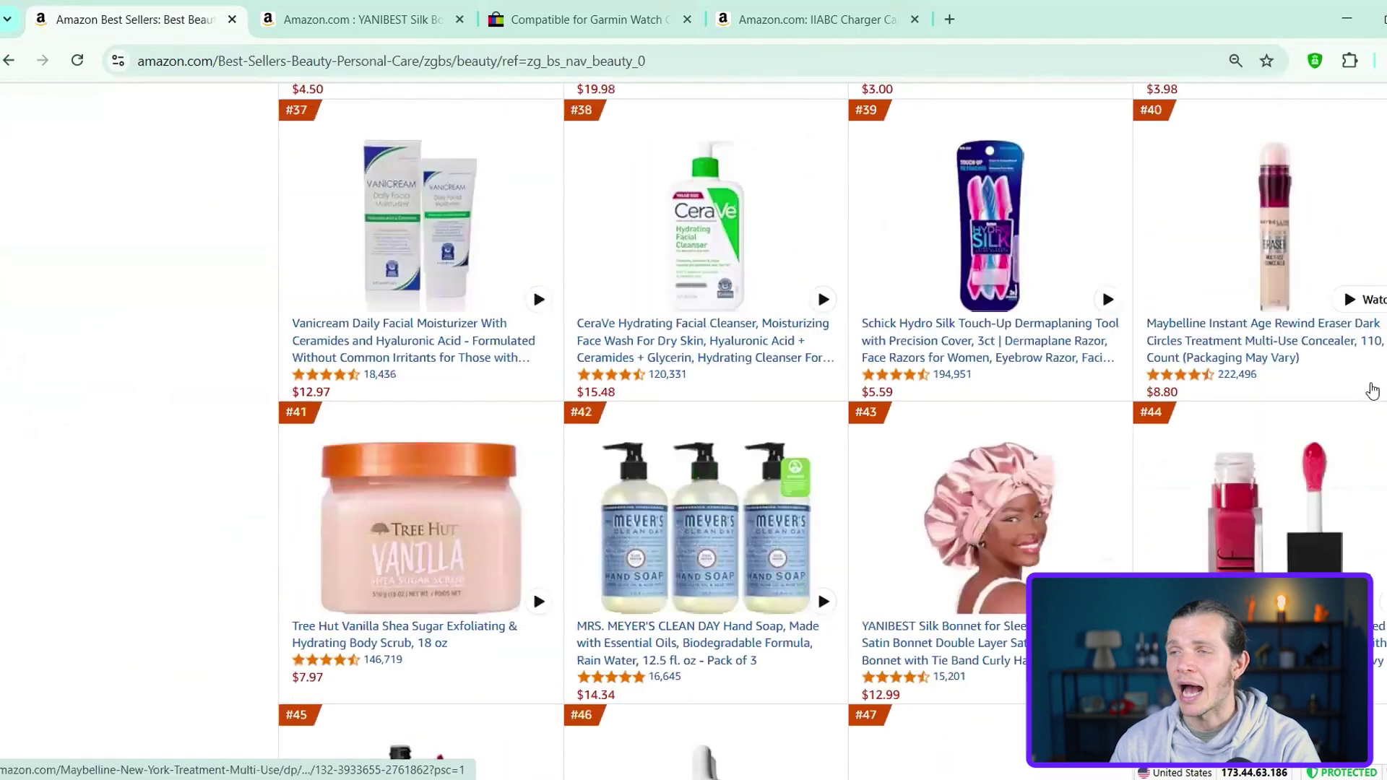
scroll(1372, 394, down, 1)
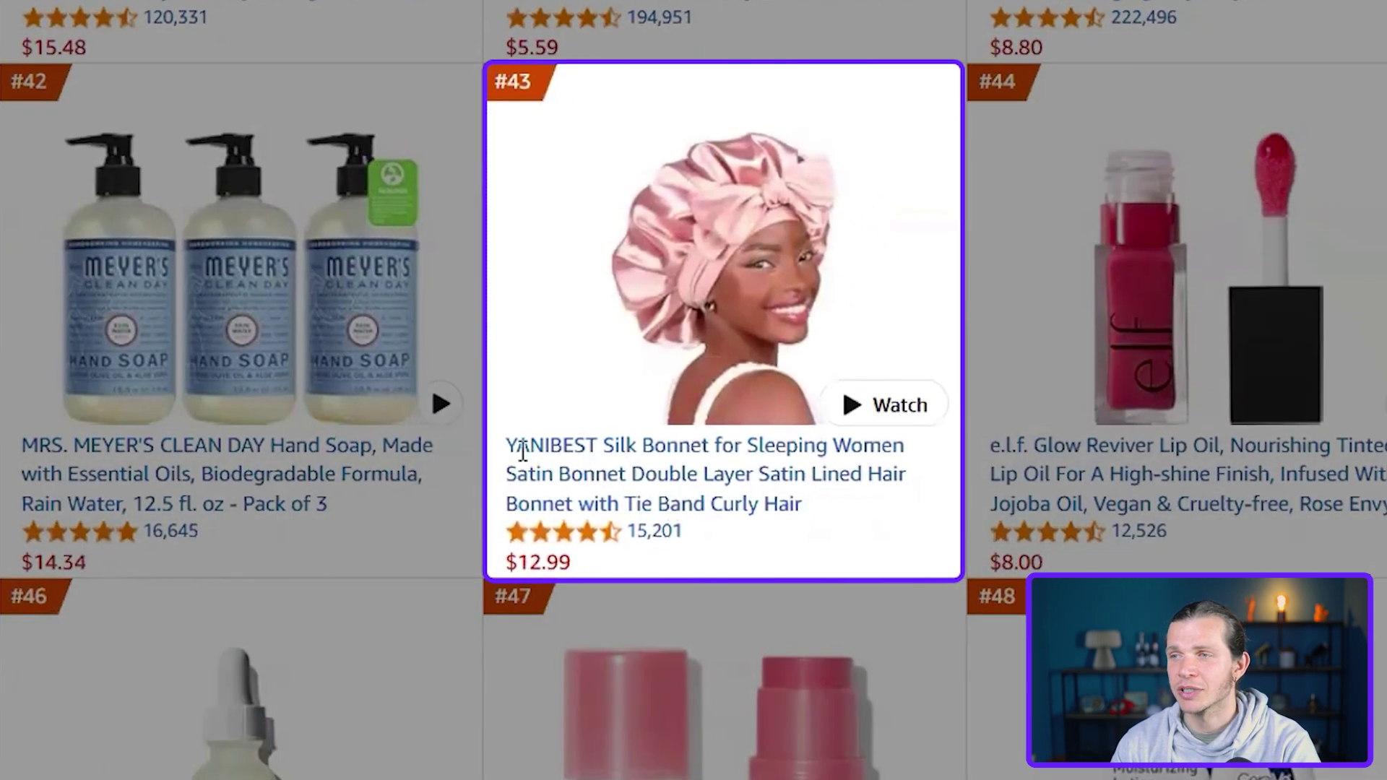
drag(508, 448, 863, 482)
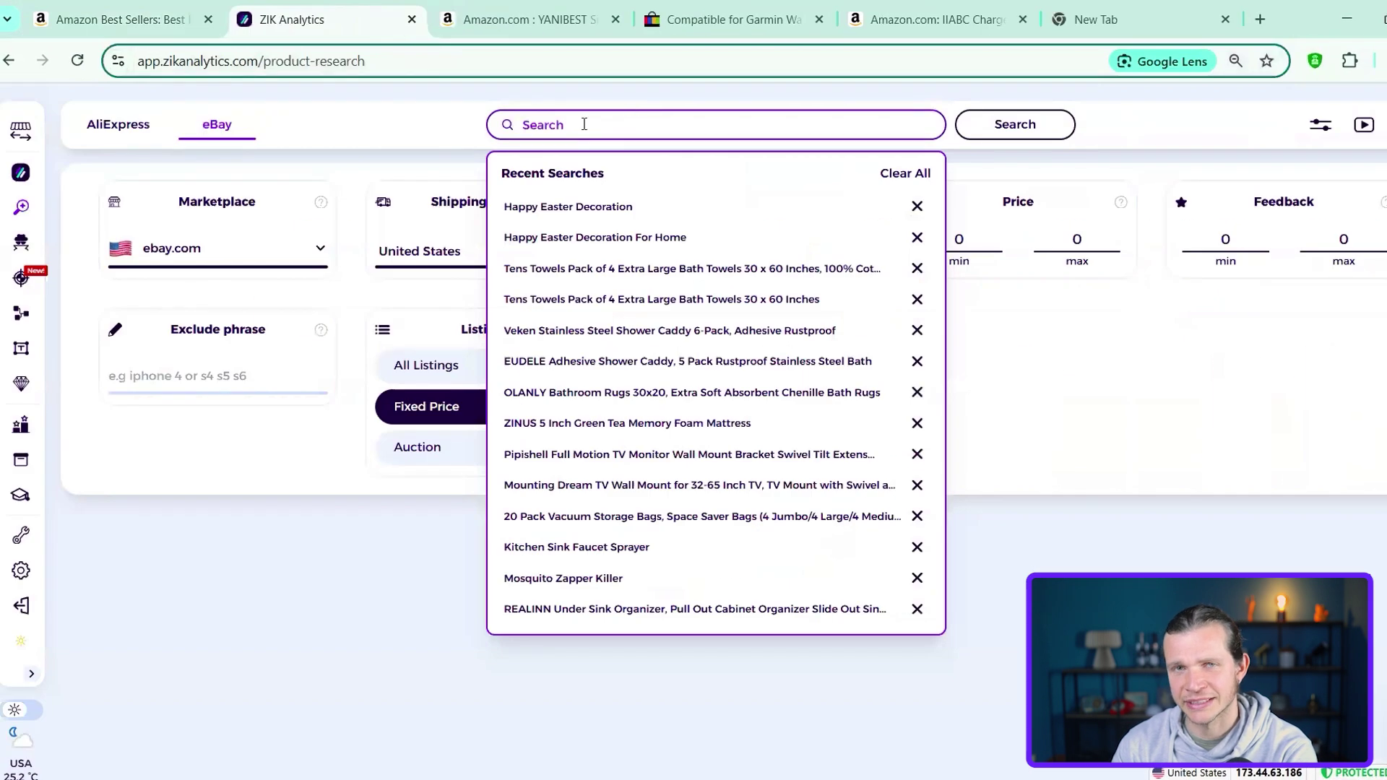
Step: Search ZIK Analytics product research for "YANIBEST Silk Bonnet for Sleeping Women Satin Bonnet Double Layer Satin Lined" and examine the listings
text(YANIBEST Silk Bonnet for Sleeping Women Satin Bonnet Double Layer Satin Lined)
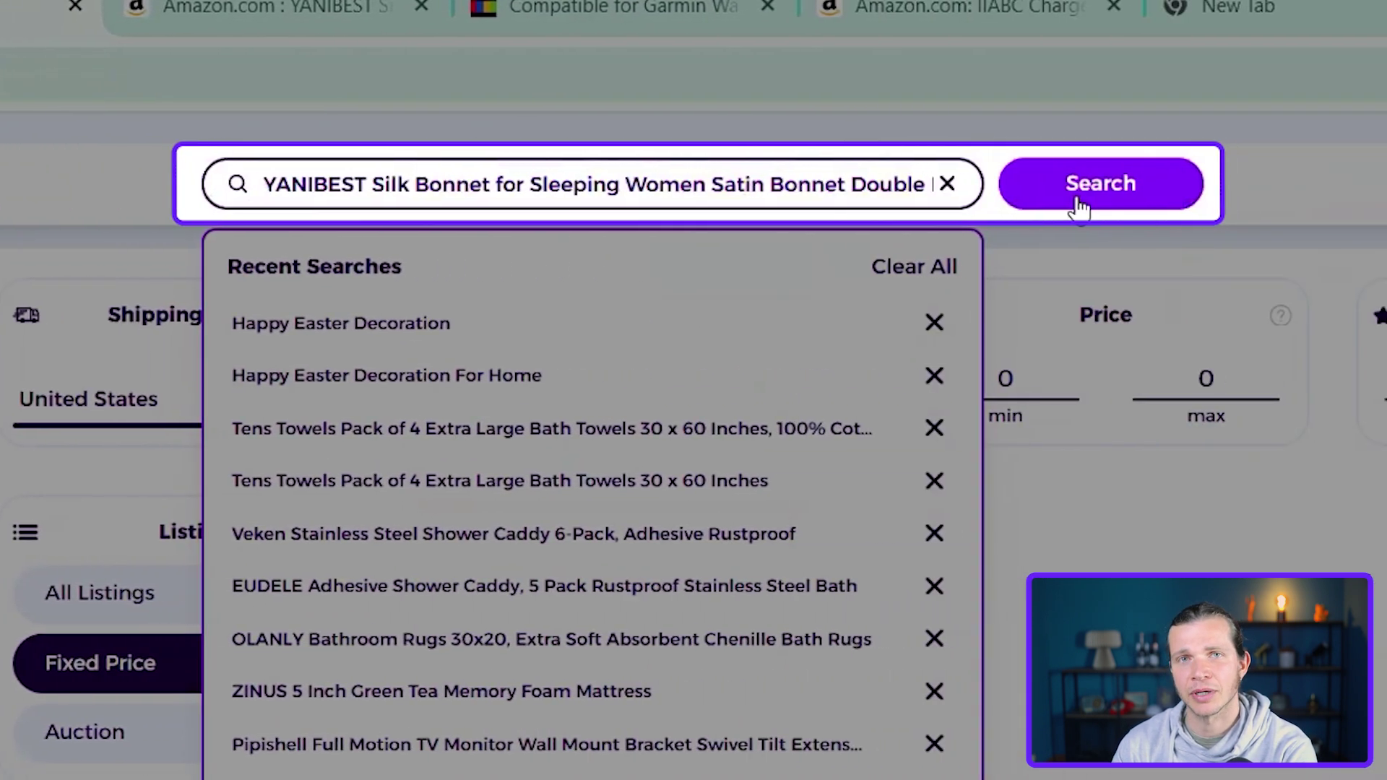
click(1079, 208)
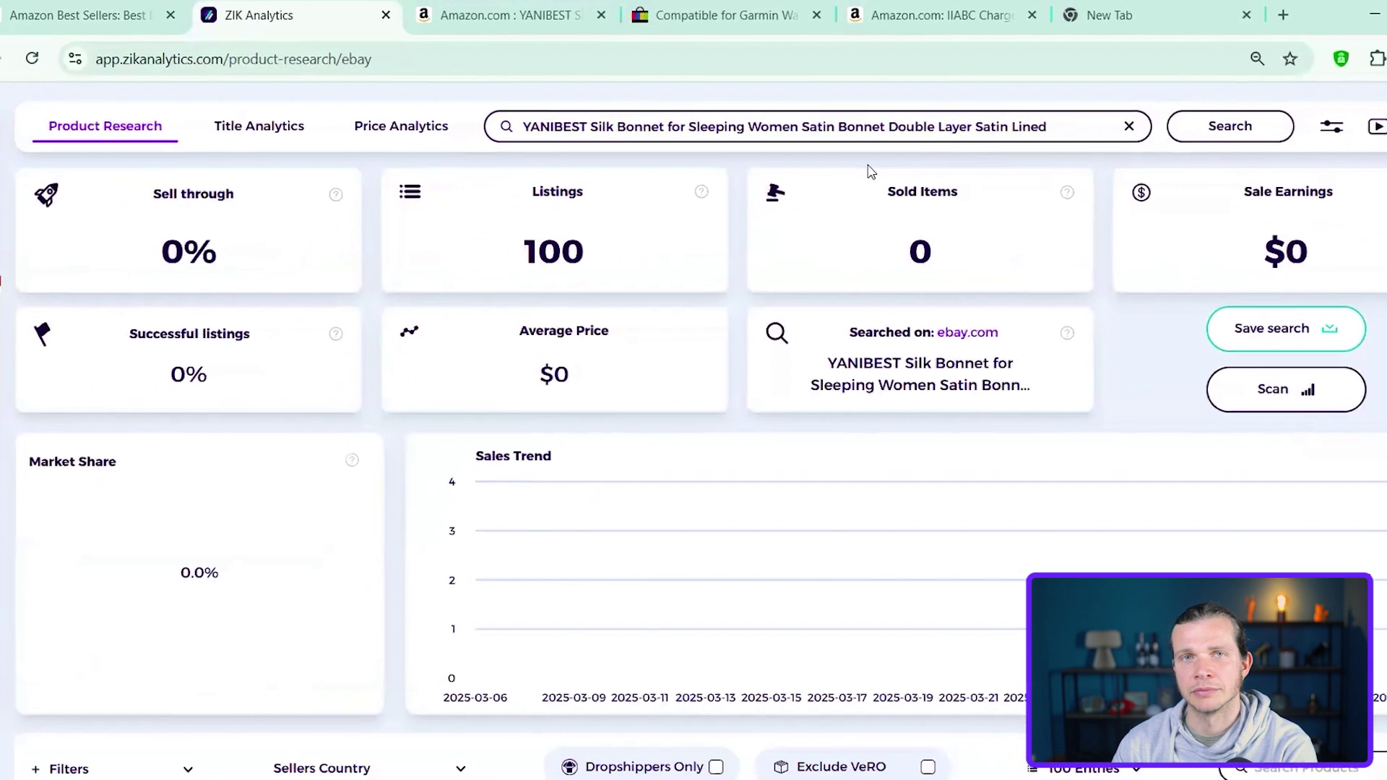
scroll(737, 179, down, 2)
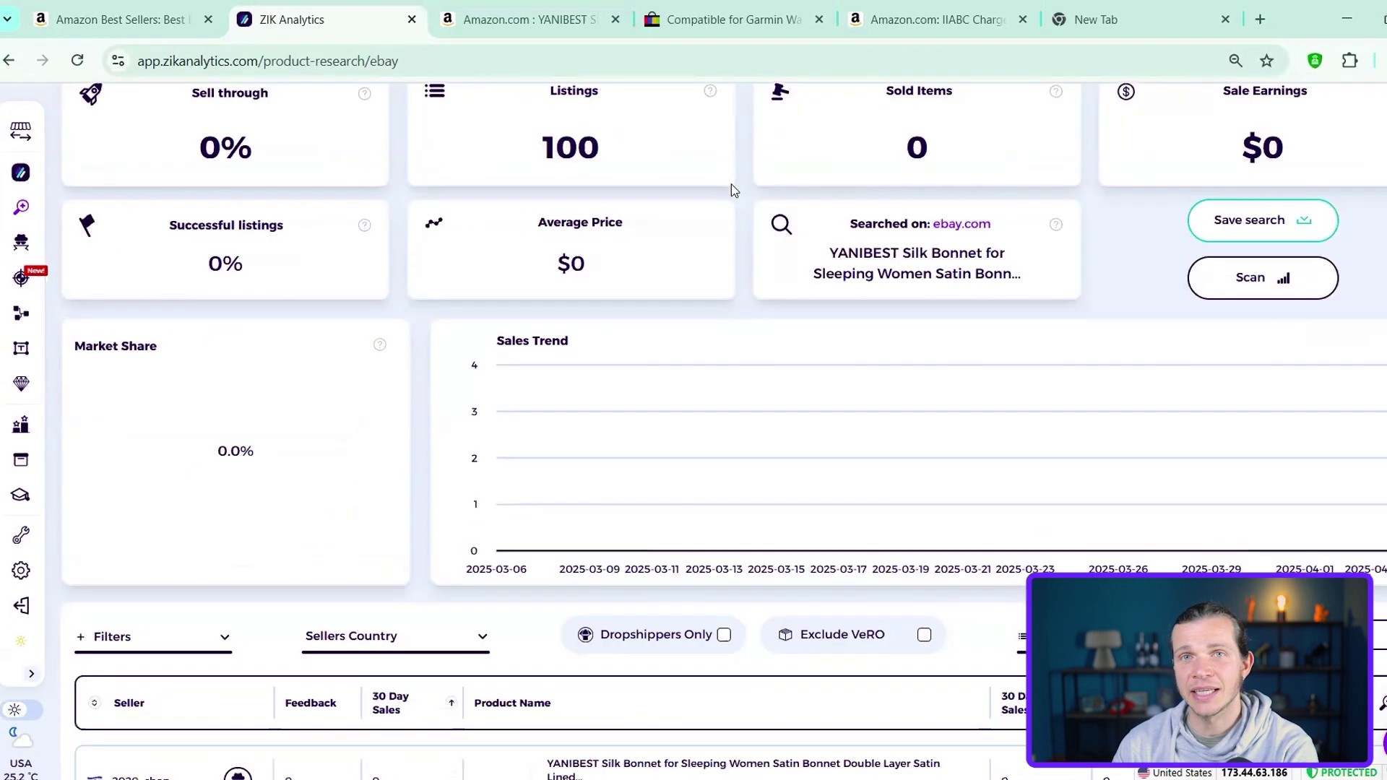
scroll(735, 190, down, 5)
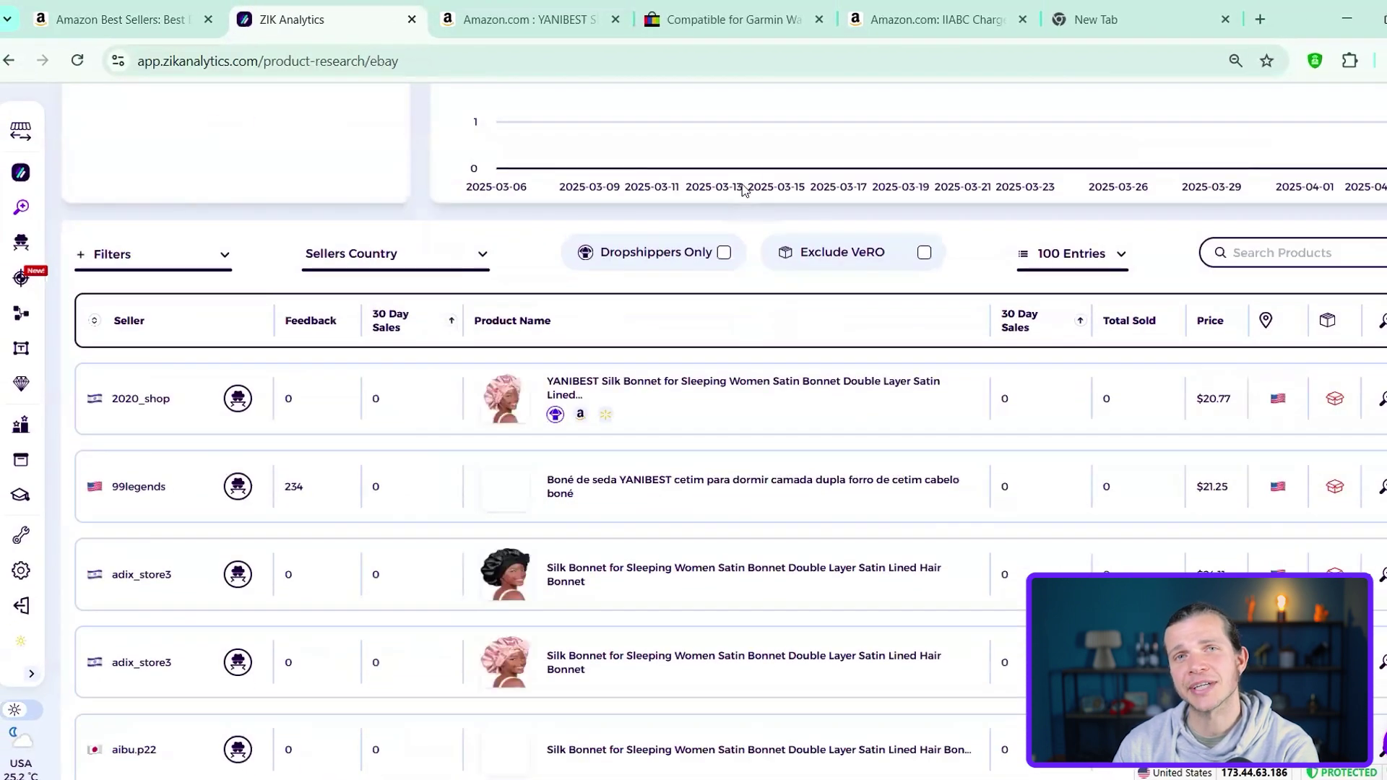
scroll(745, 190, down, 2)
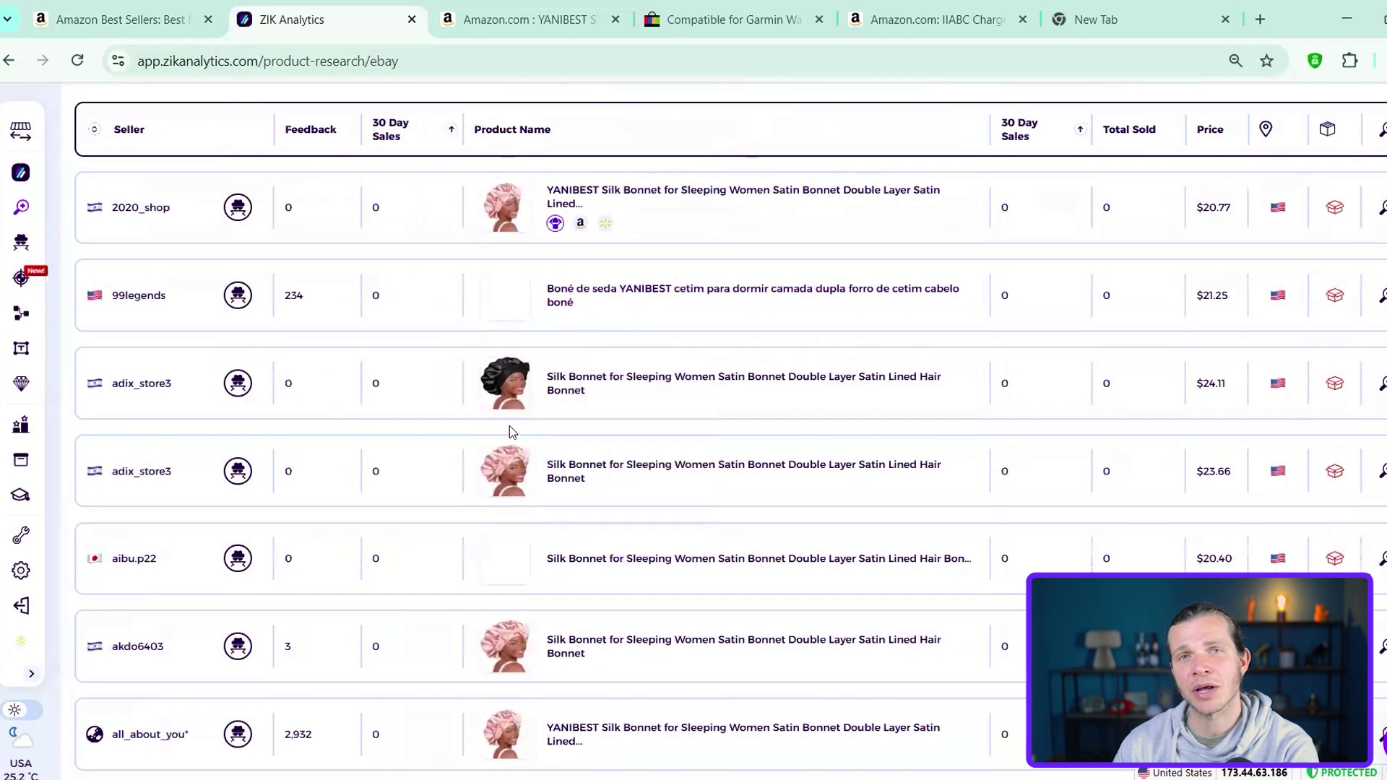
scroll(510, 451, down, 2)
mouse_move(510, 450)
scroll(527, 579, down, 2)
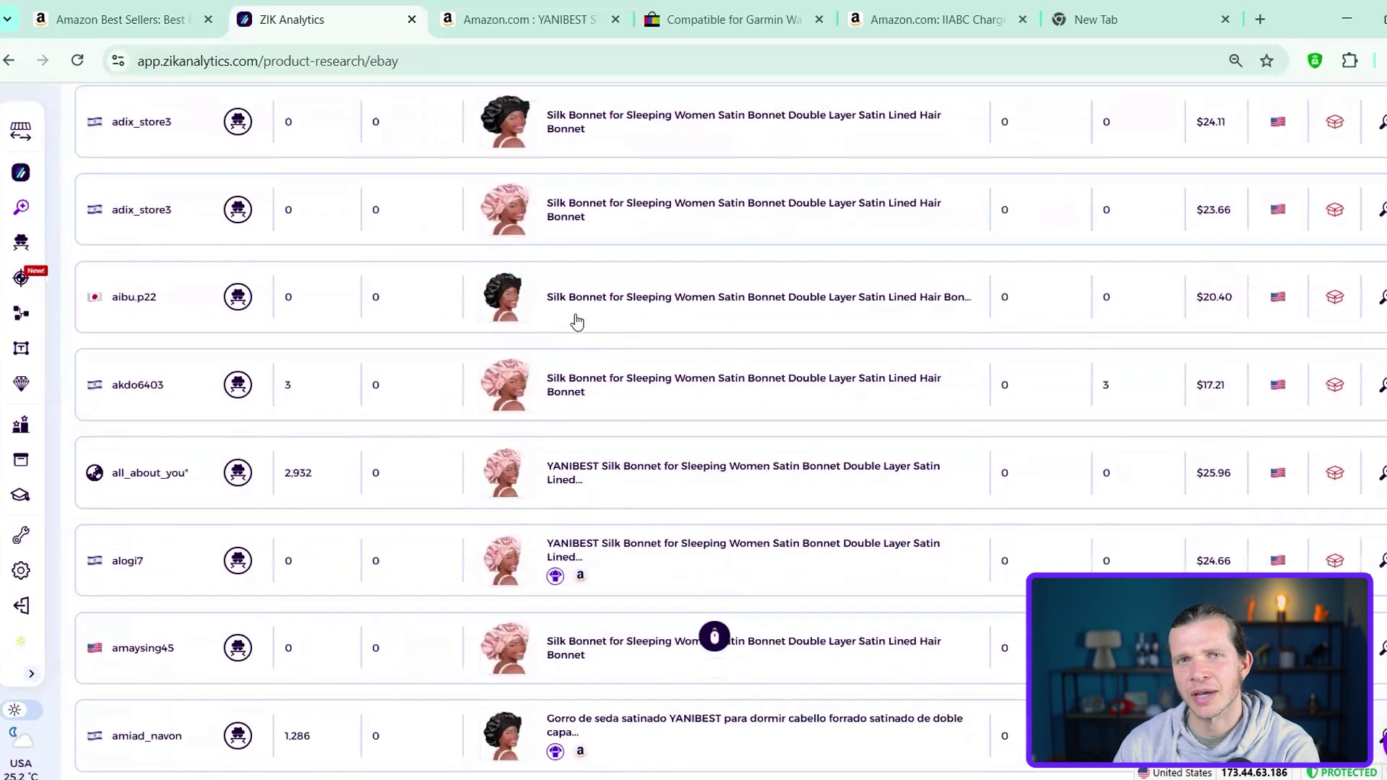
Step: Filter the product research listings to Dropshippers Only
scroll(581, 316, up, 4)
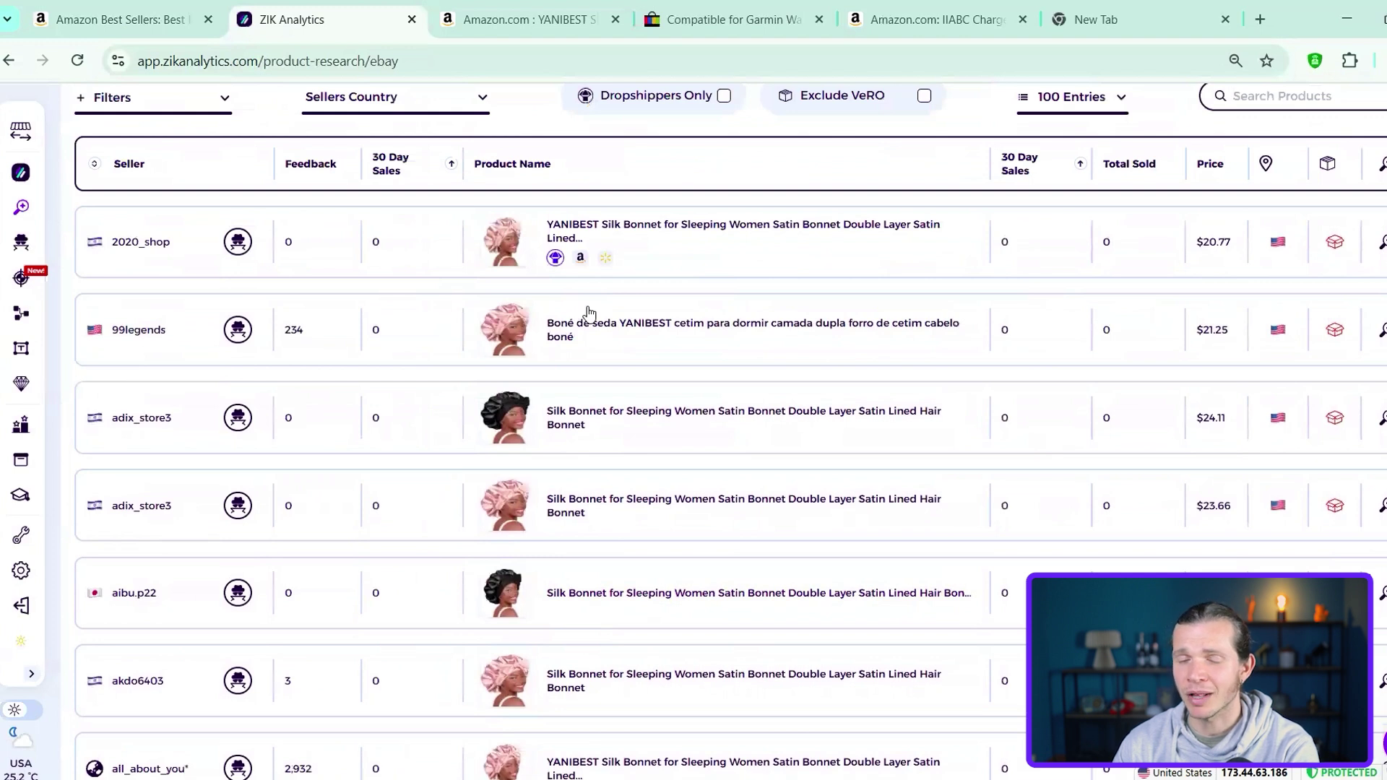
scroll(589, 312, up, 3)
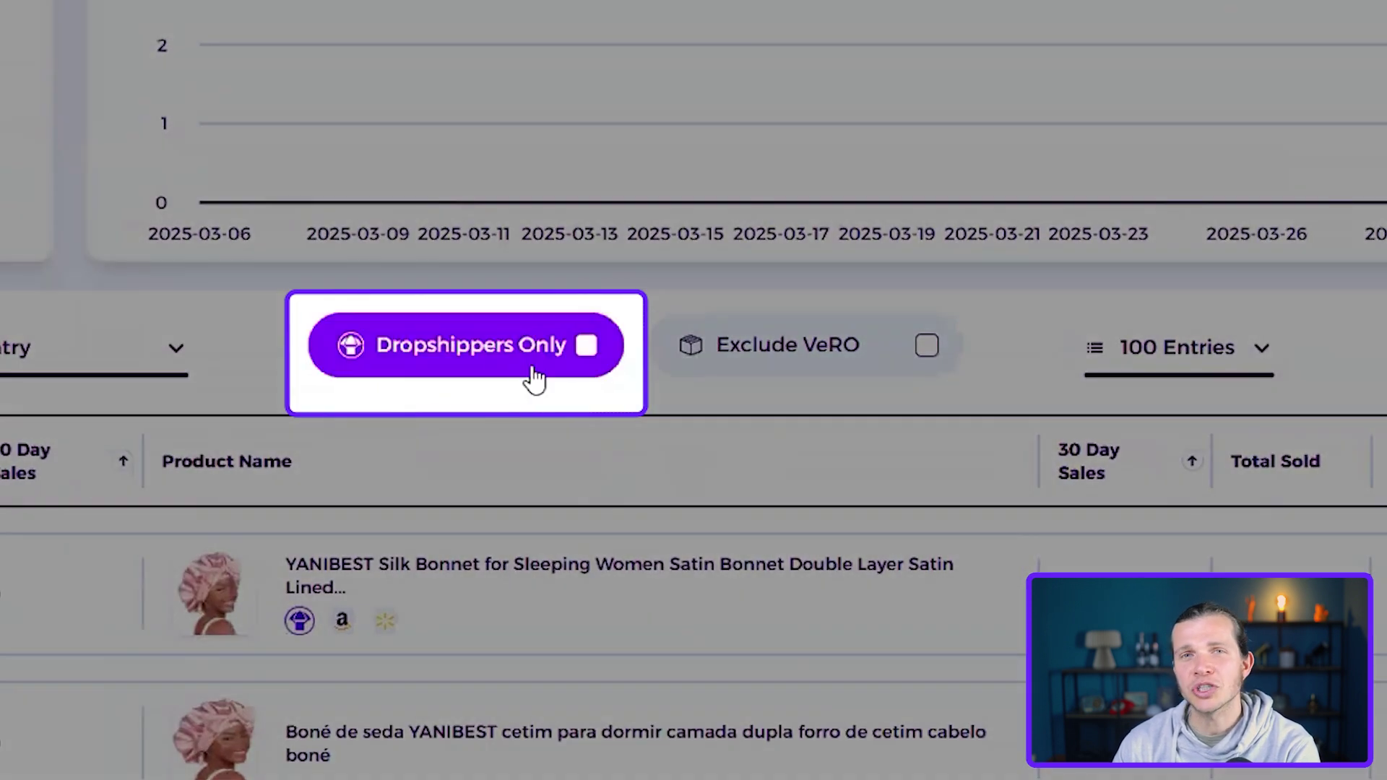
click(587, 351)
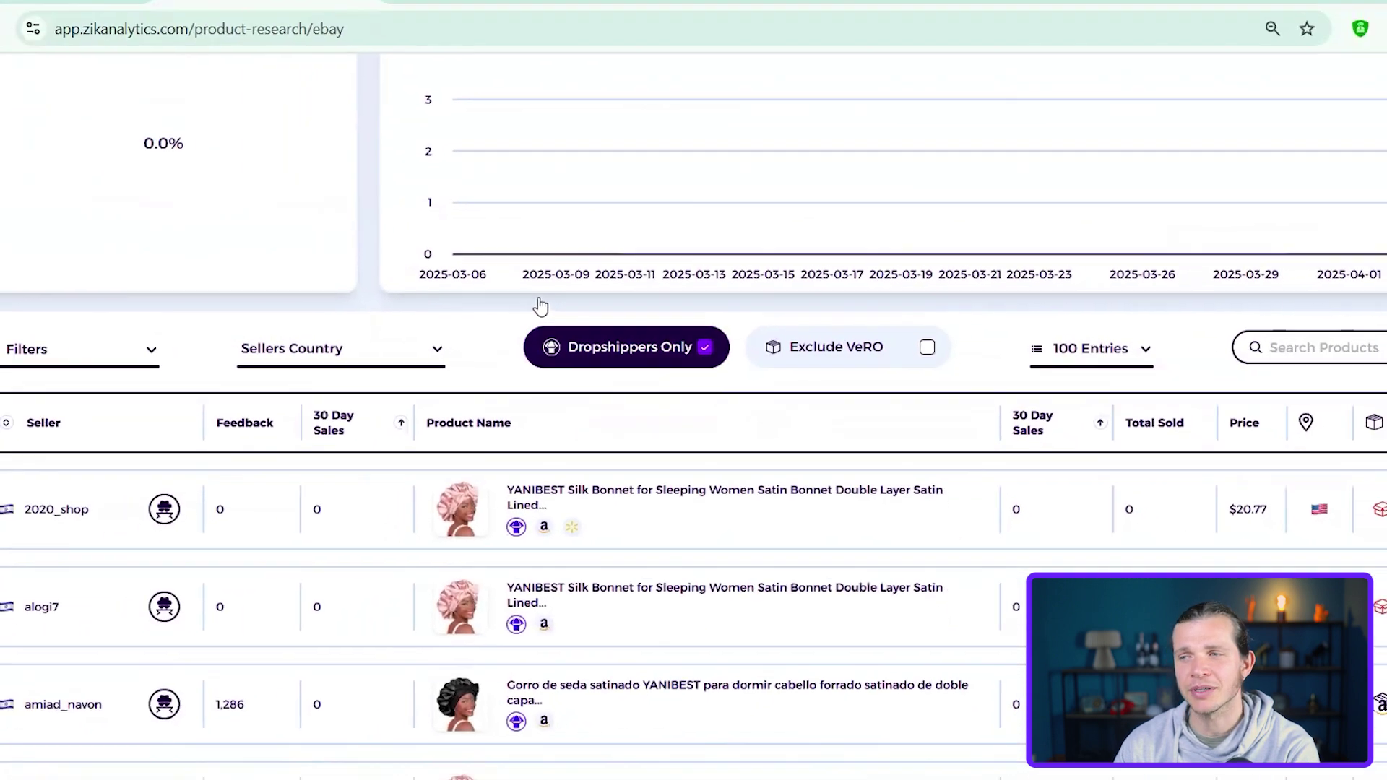
Step: Look through the filtered dropshippers and open the competitor analysis for the seller with 547 feedback
scroll(530, 357, down, 5)
scroll(542, 347, up, 2)
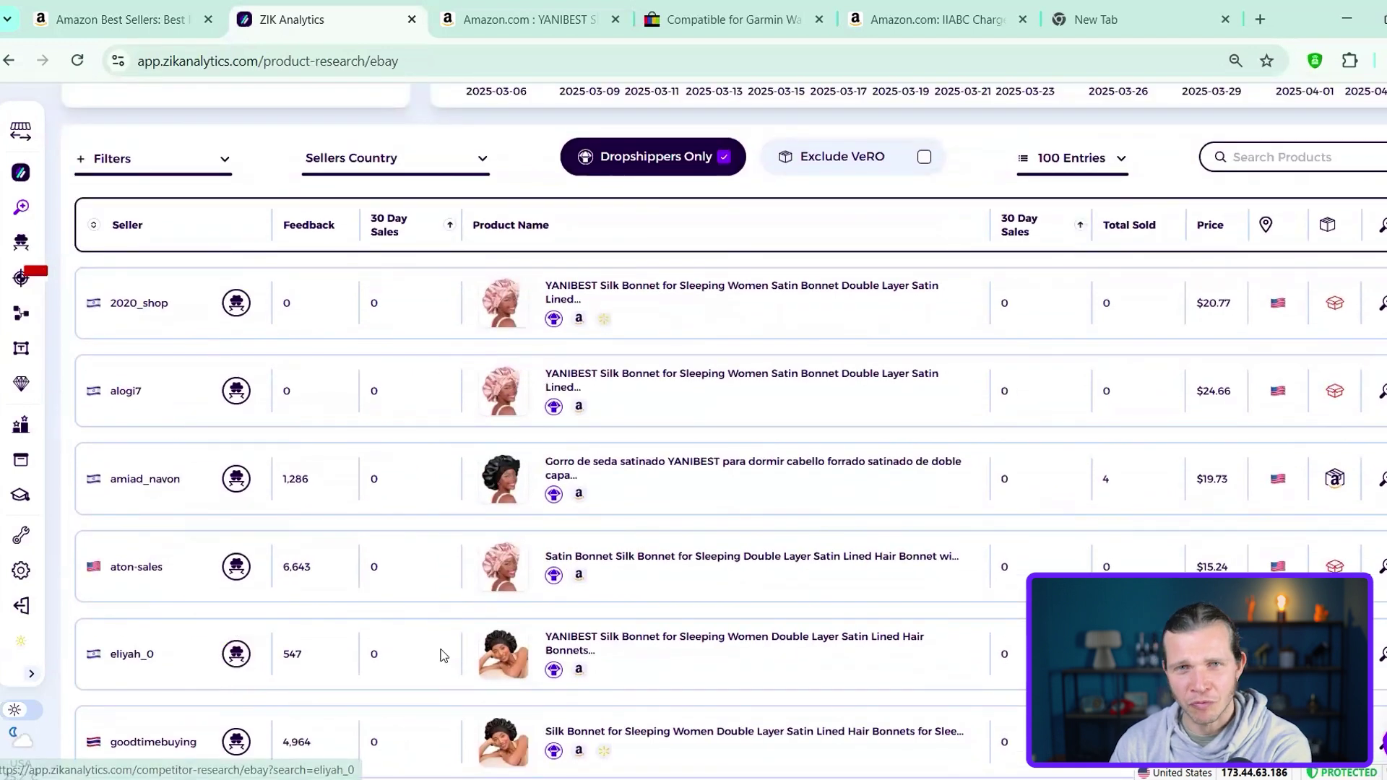
mouse_move(542, 620)
scroll(512, 522, down, 1)
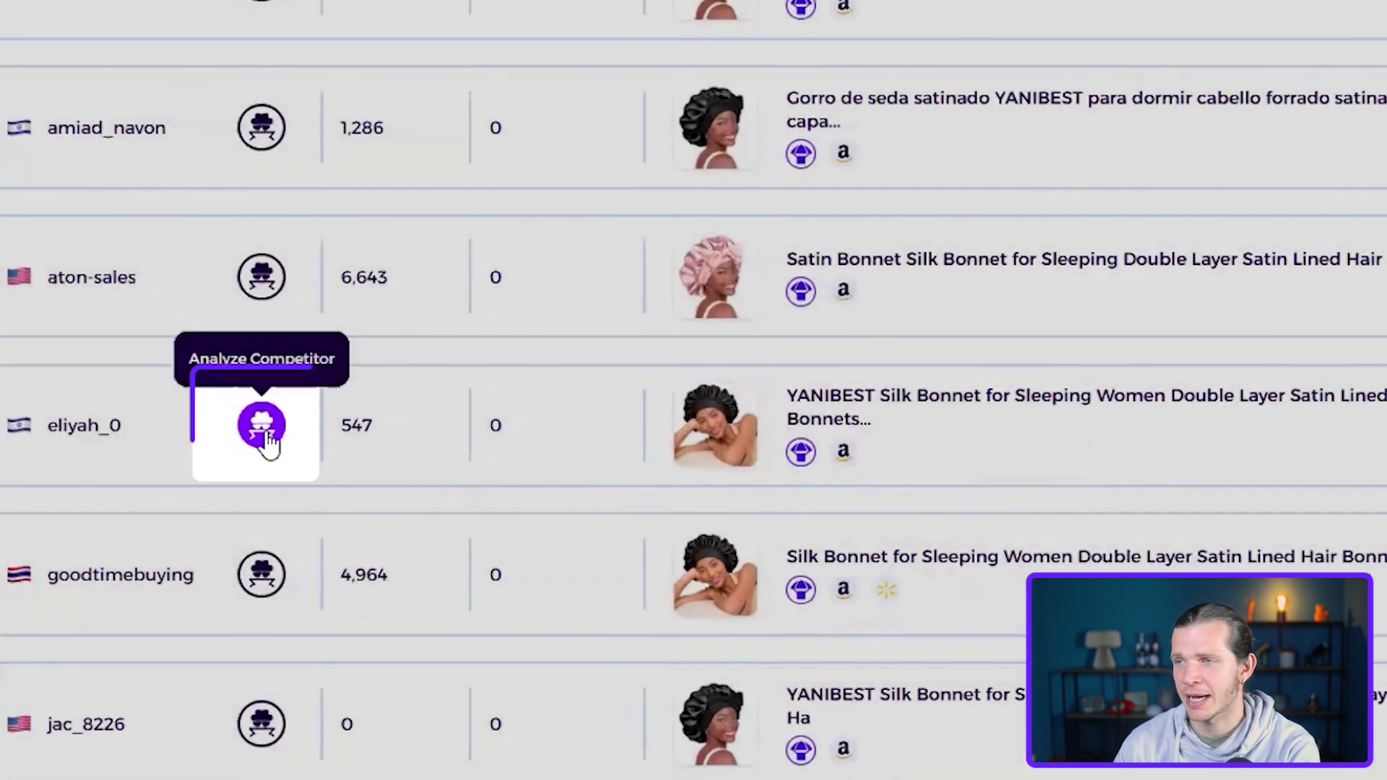
click(266, 433)
Step: Examine the competitor's products and the Amazon profit margin of the Invisible Light Weight Black Separating YKK Zippers, and close the product details
scroll(705, 348, down, 1)
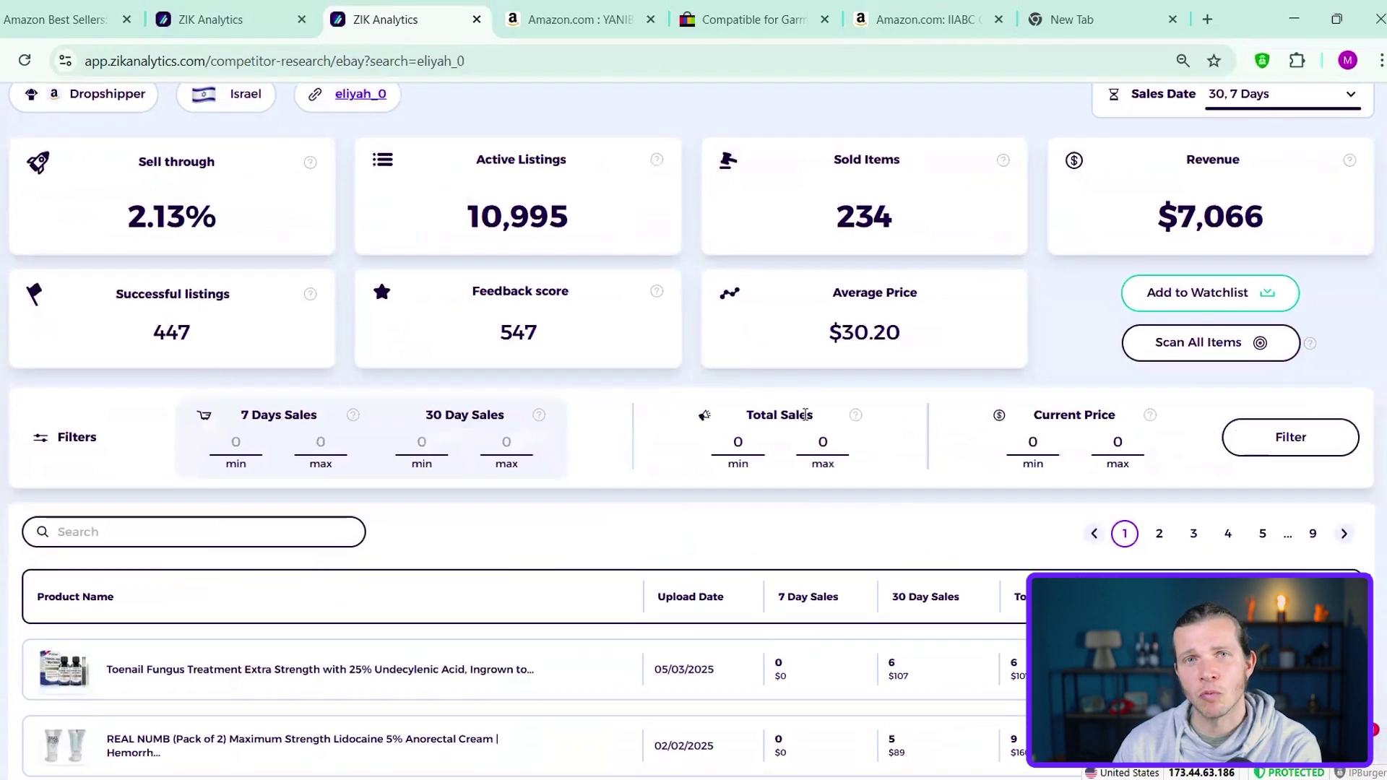
scroll(1160, 441, down, 15)
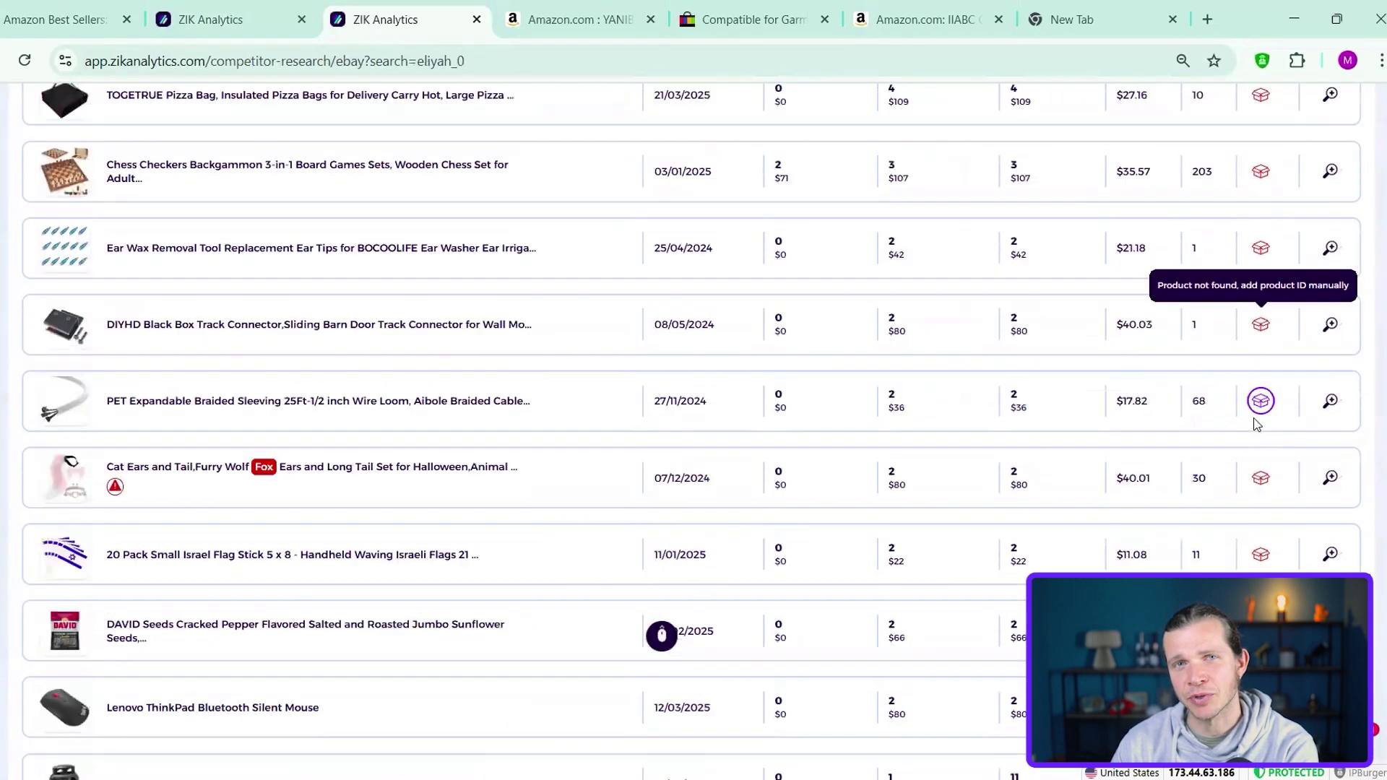
scroll(1254, 463, down, 1)
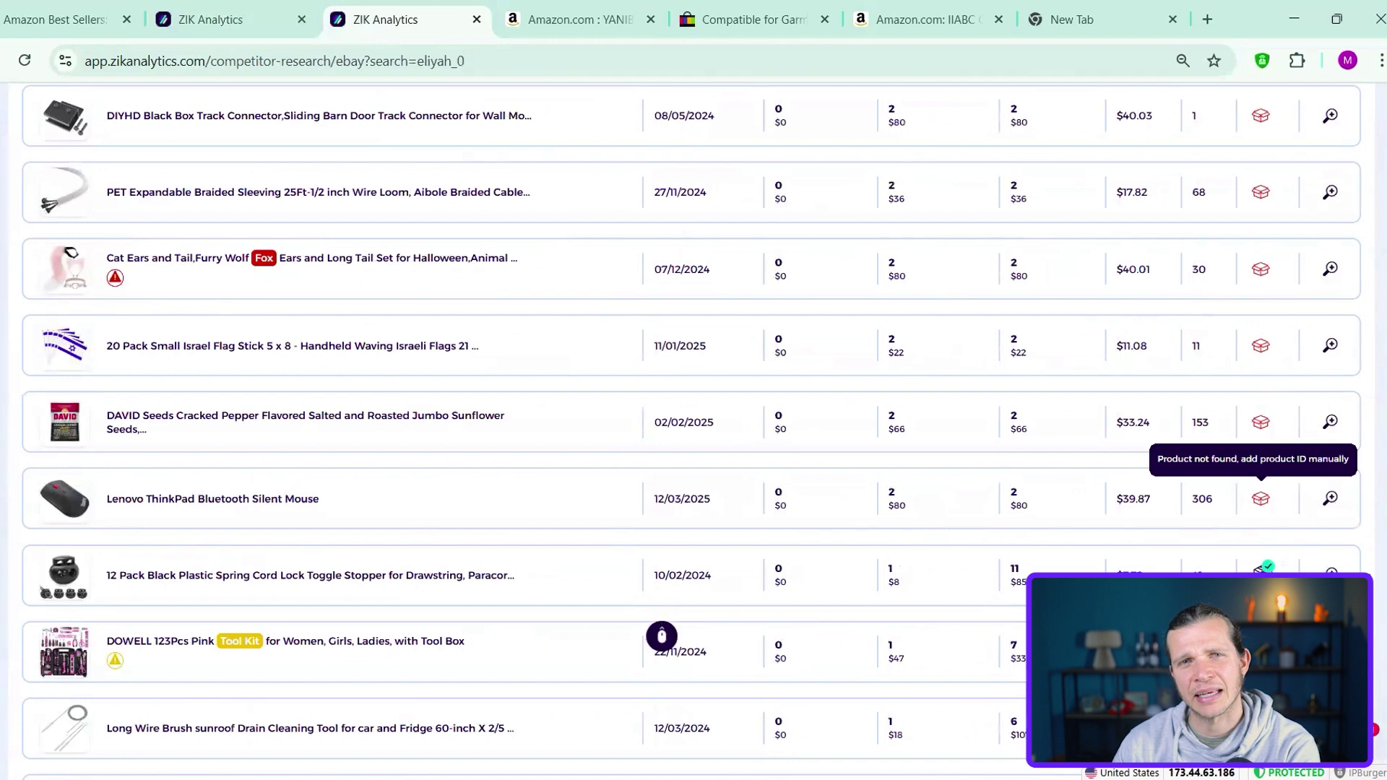
click(661, 636)
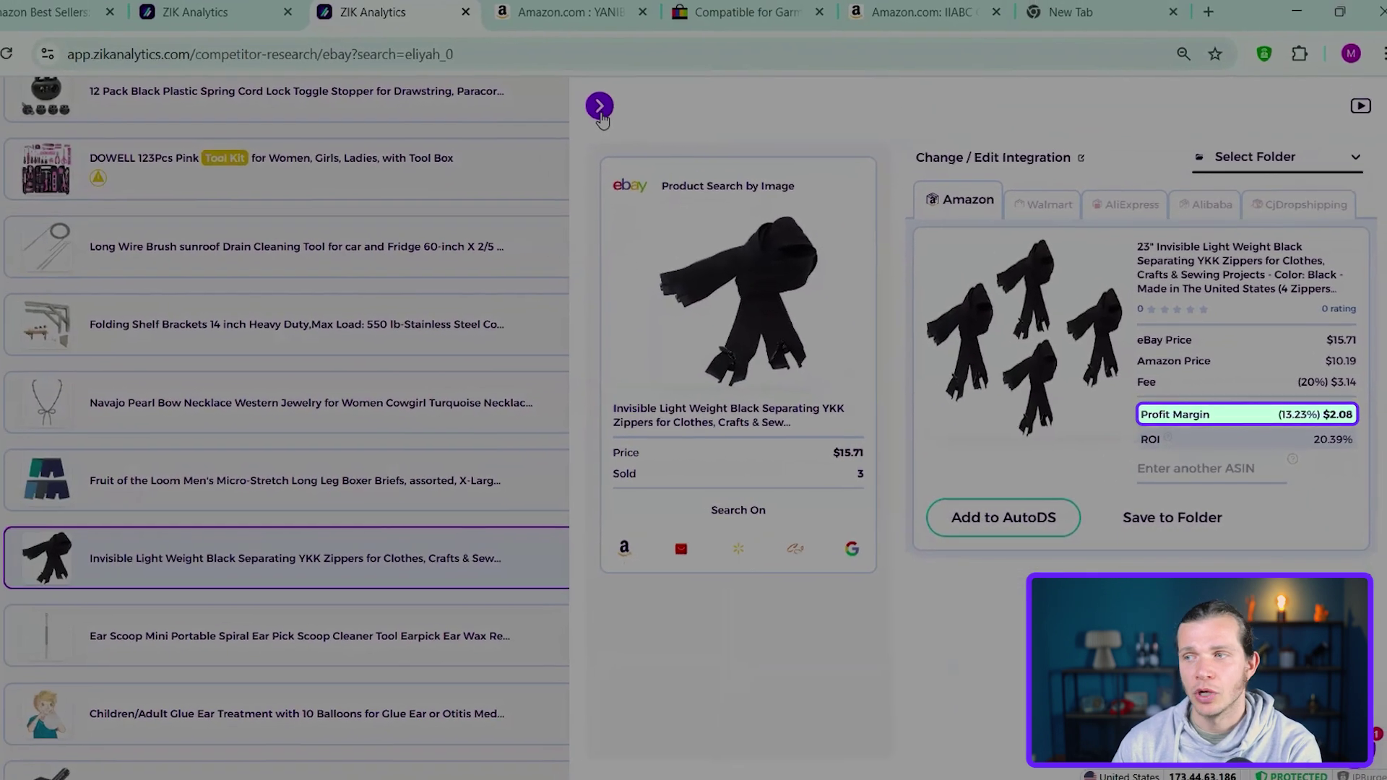
click(600, 107)
Step: Add the competitor to the watchlist with the comment "Good Profit Margins"
scroll(1046, 438, up, 20)
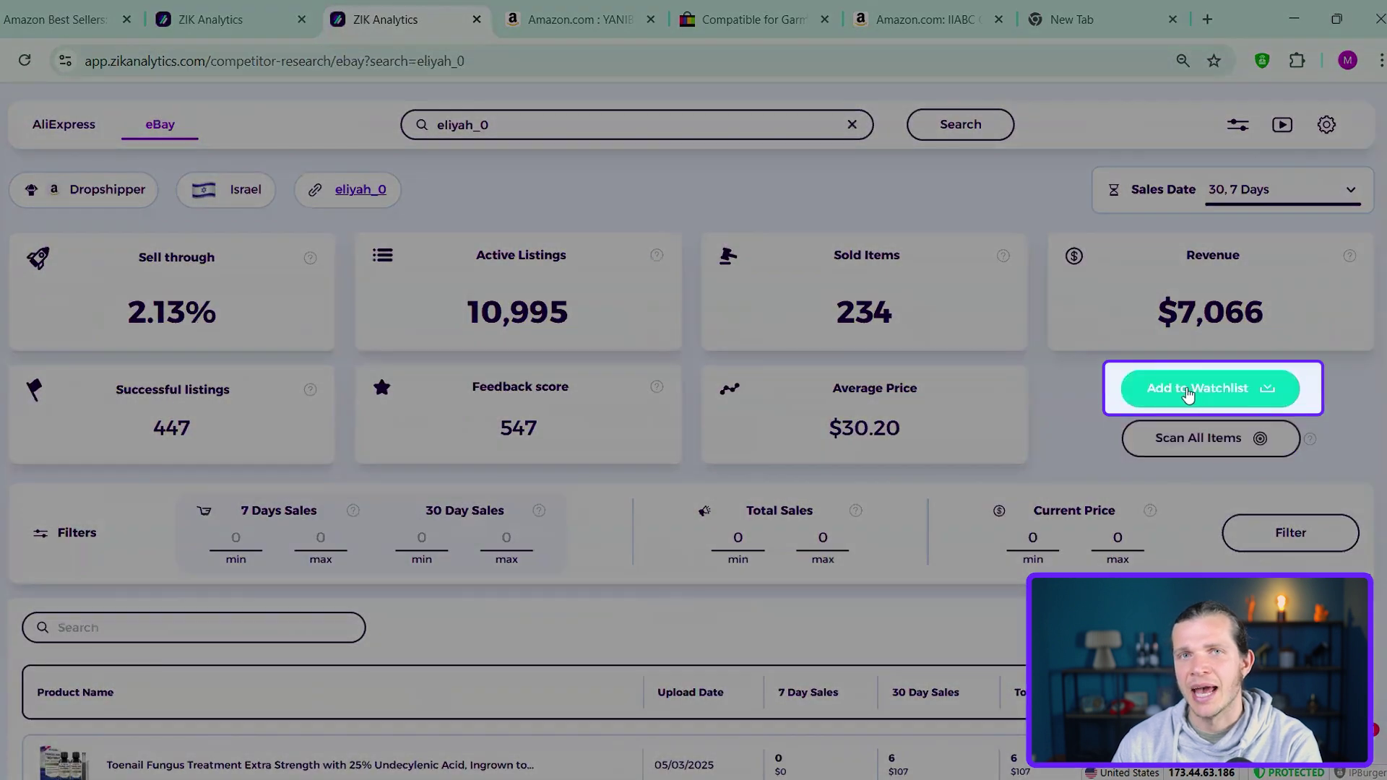
click(1188, 395)
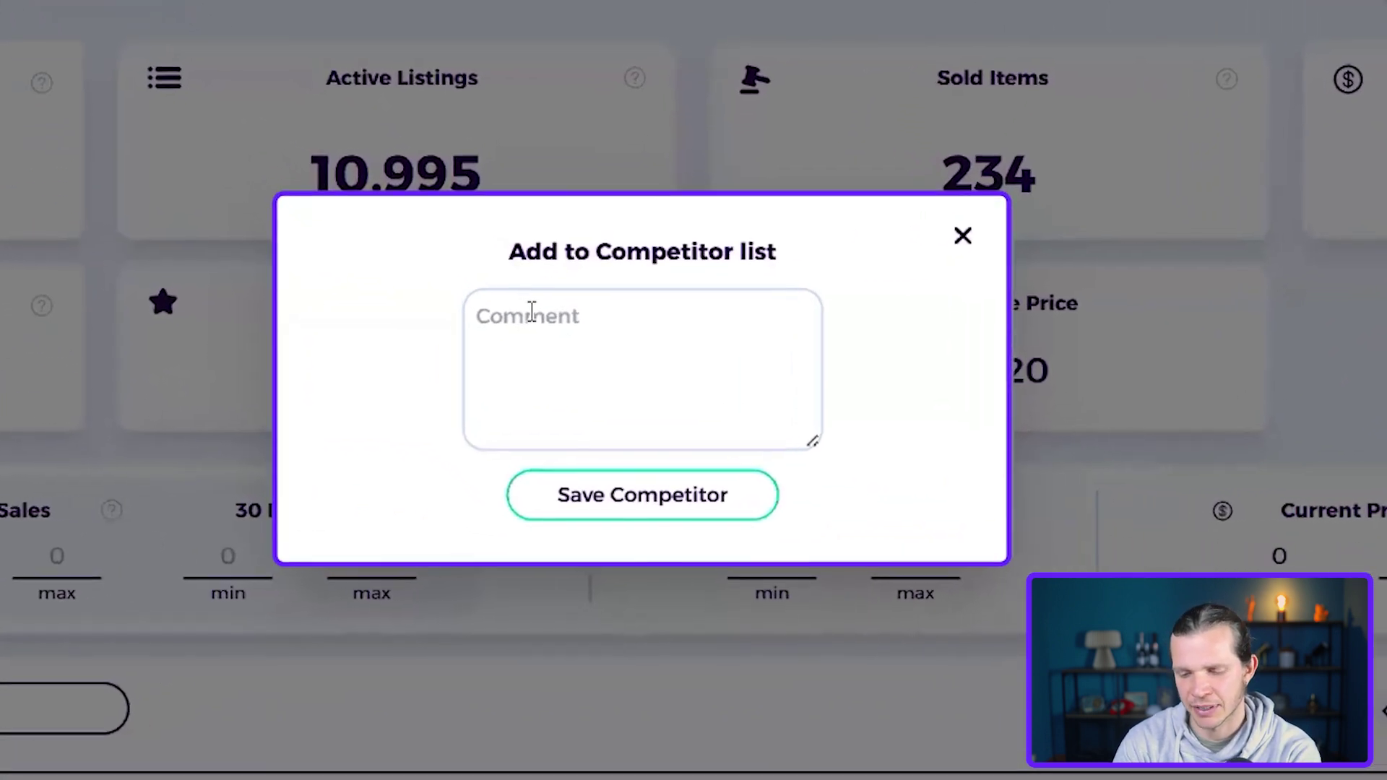
click(531, 311)
text(G)
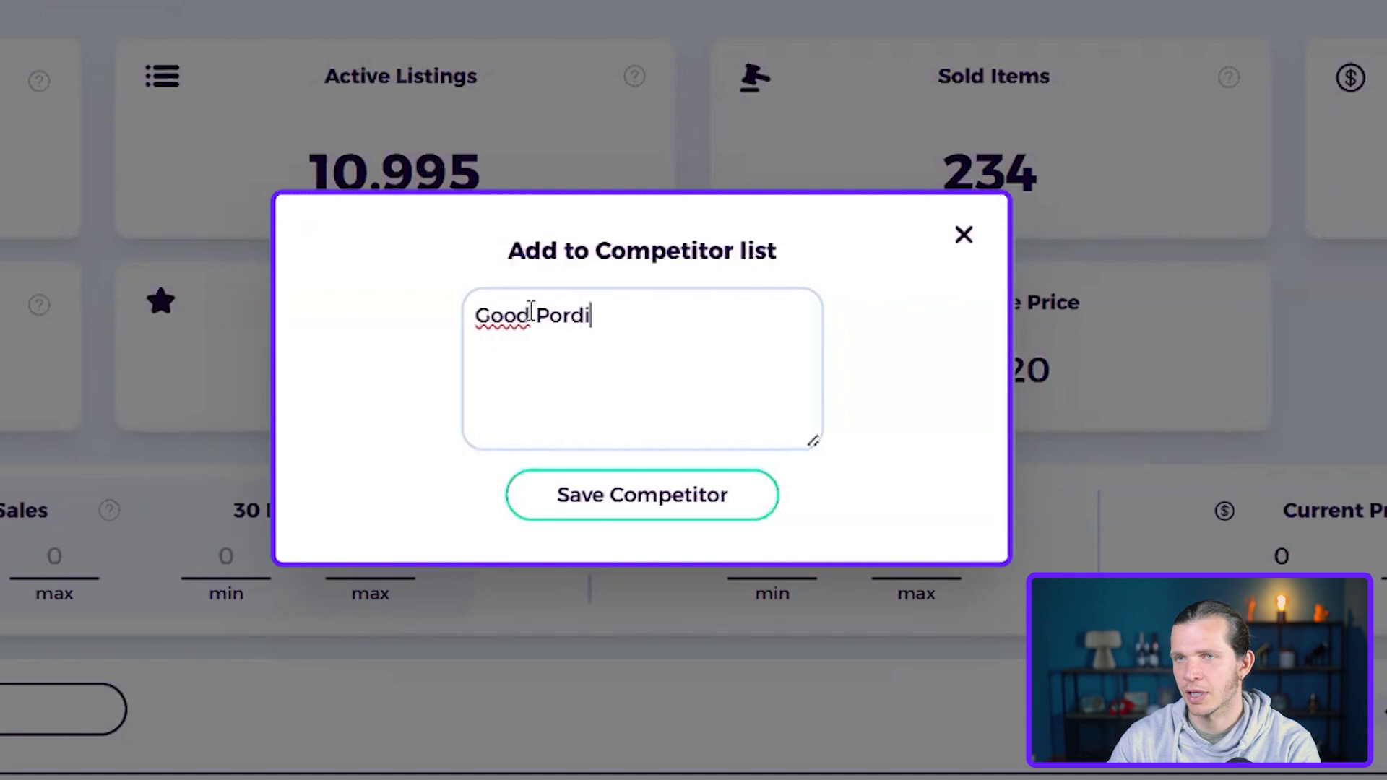
text(ood Profit Margins)
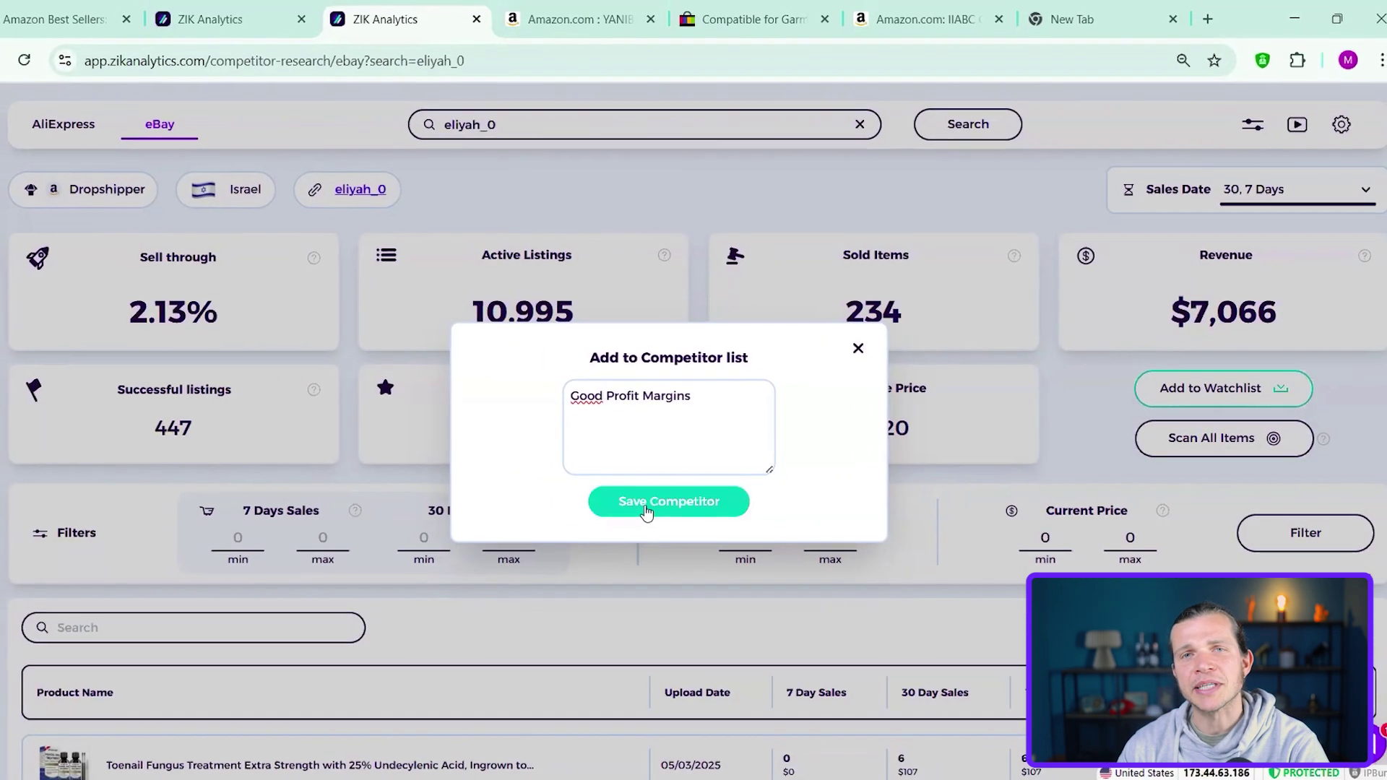
click(647, 505)
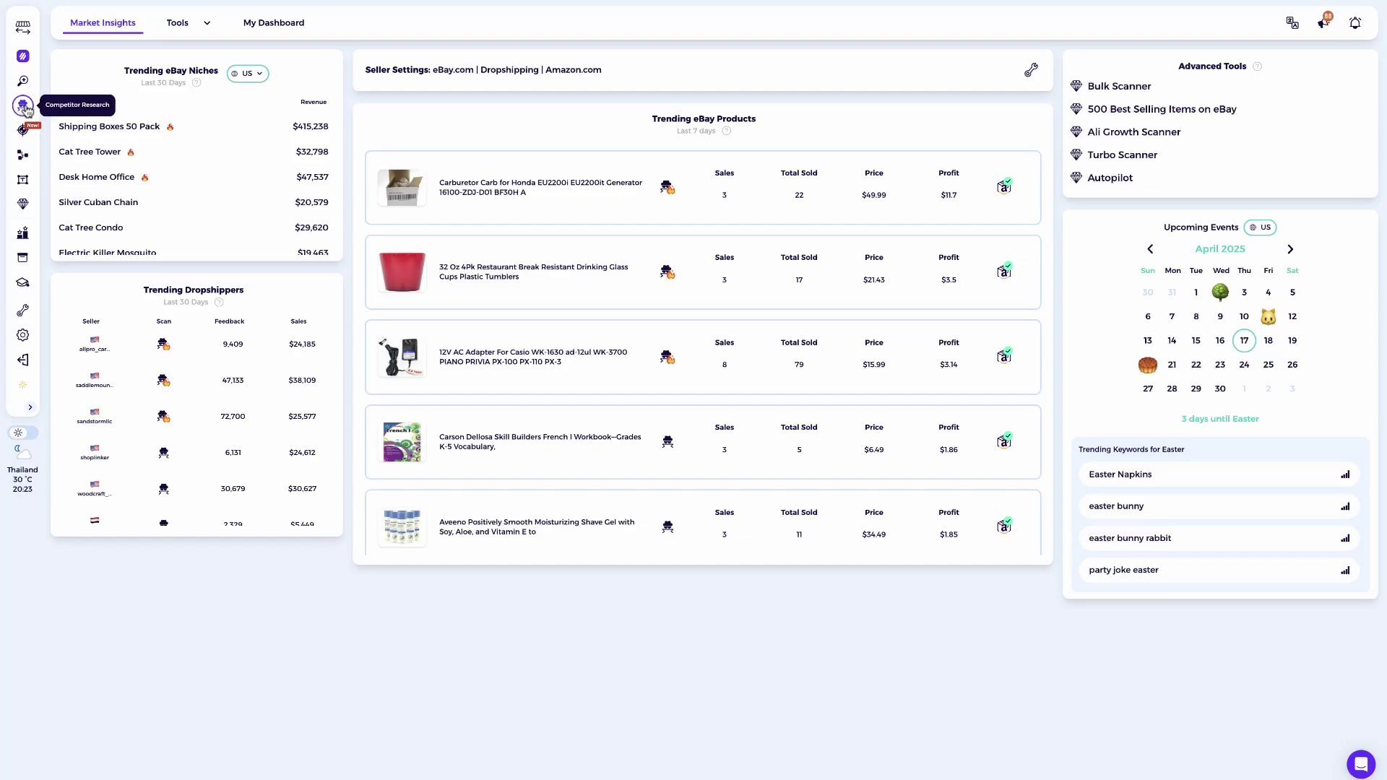
Step: Open the Waiting List in Competitor Research and look through the stores on it
click(23, 106)
click(154, 75)
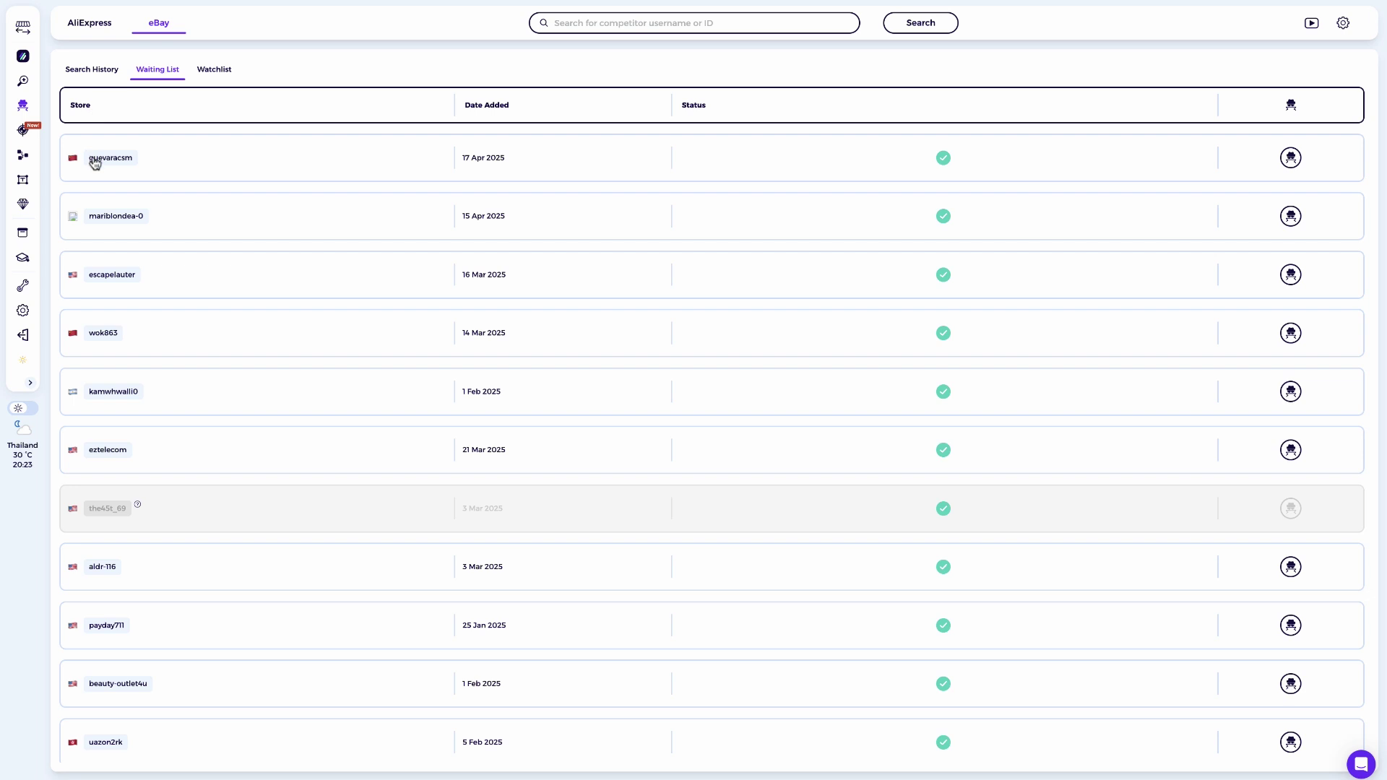
scroll(96, 347, down, 5)
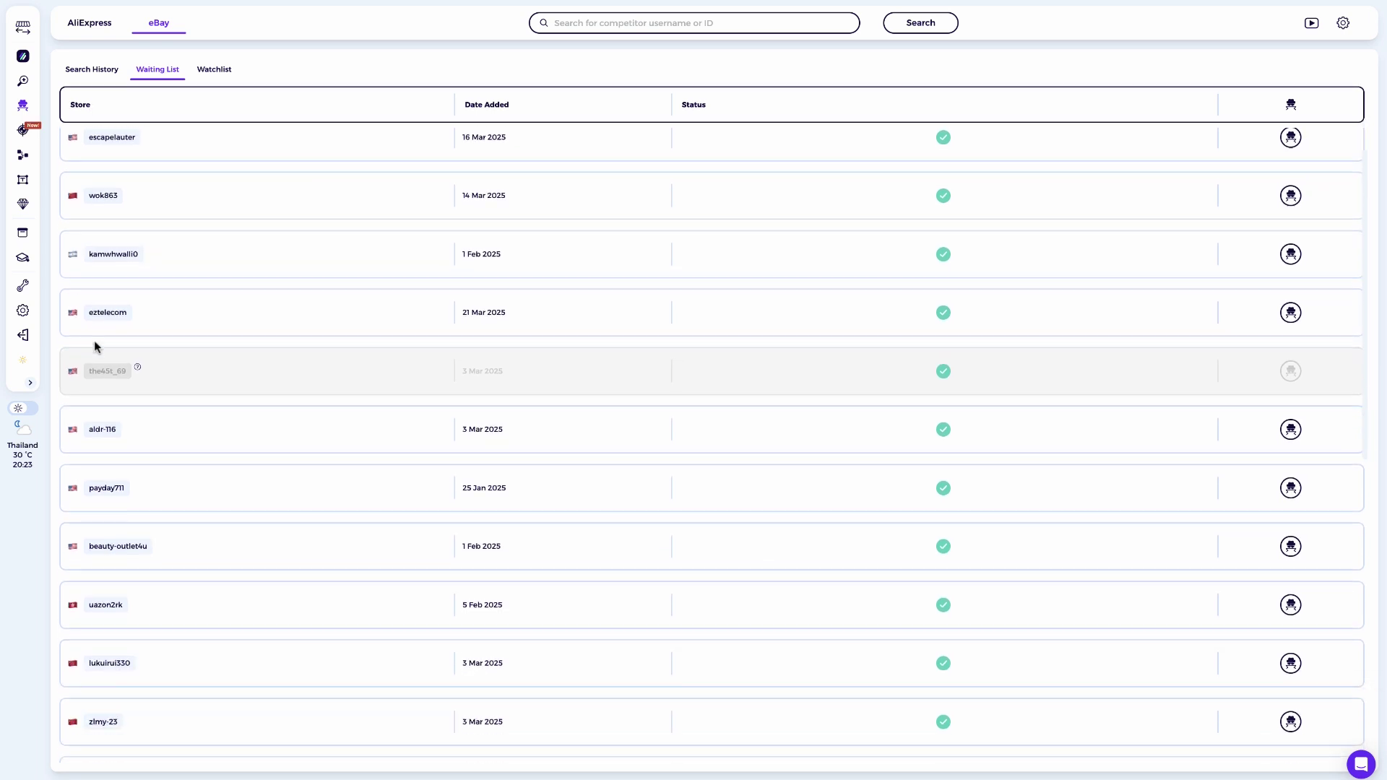
Step: Look through the stores on the Waiting List and open the competitor analysis for one of the completed stores
scroll(96, 347, down, 7)
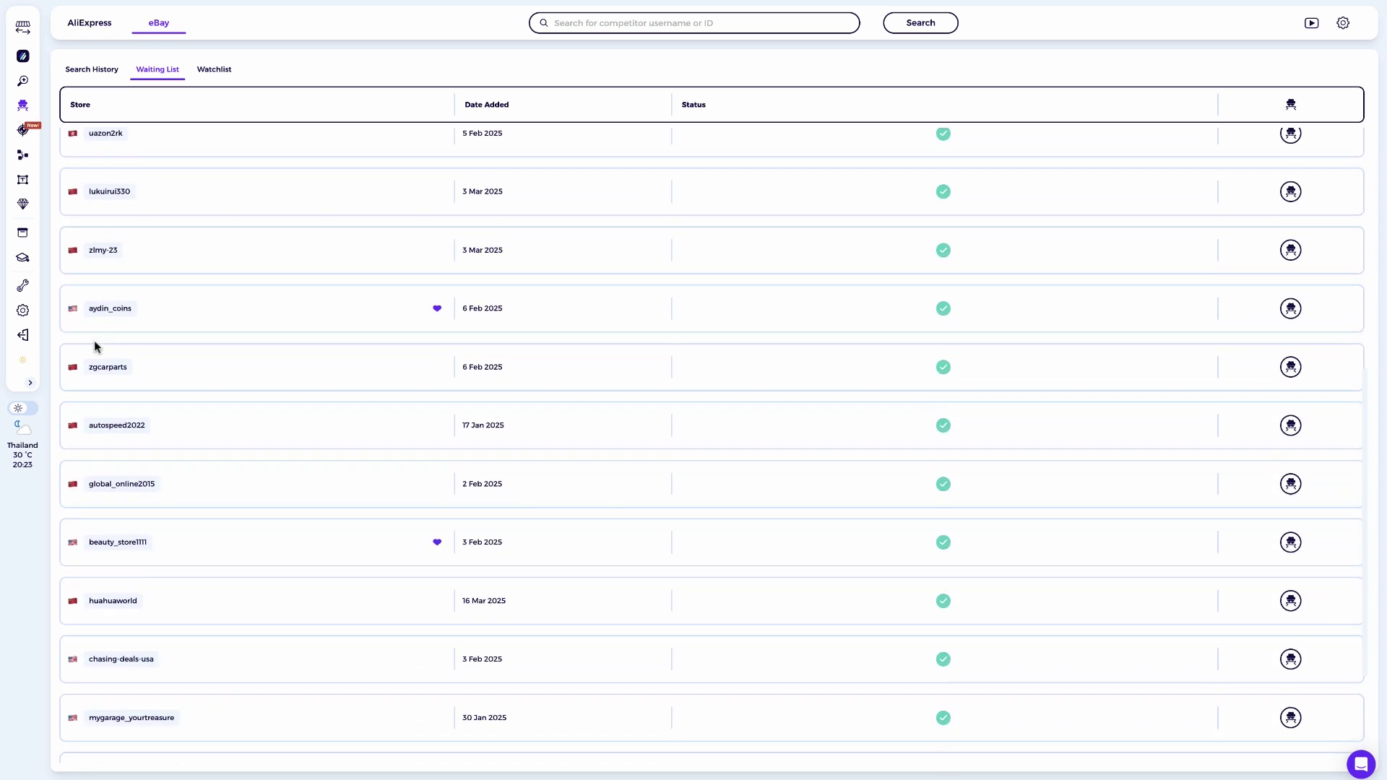
scroll(96, 347, up, 12)
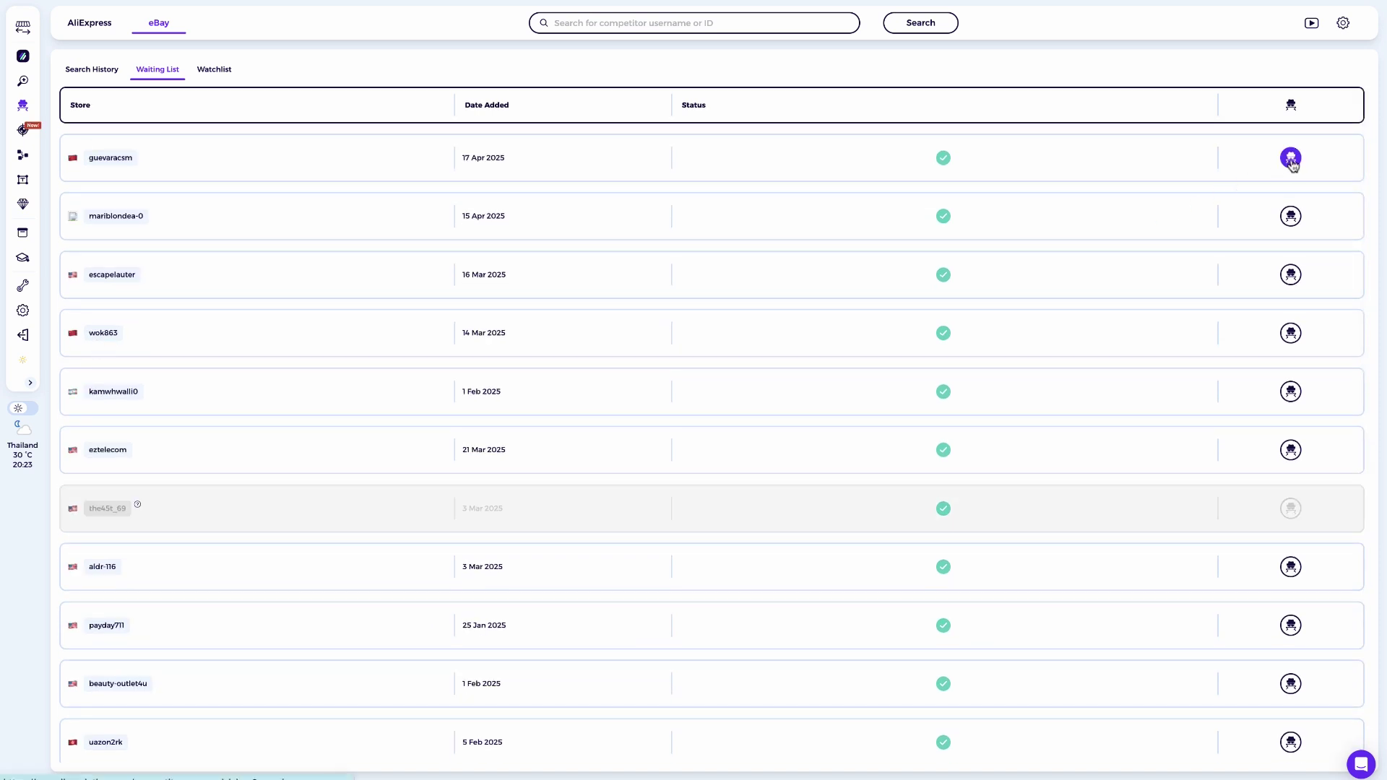
click(1291, 275)
scroll(1071, 265, down, 2)
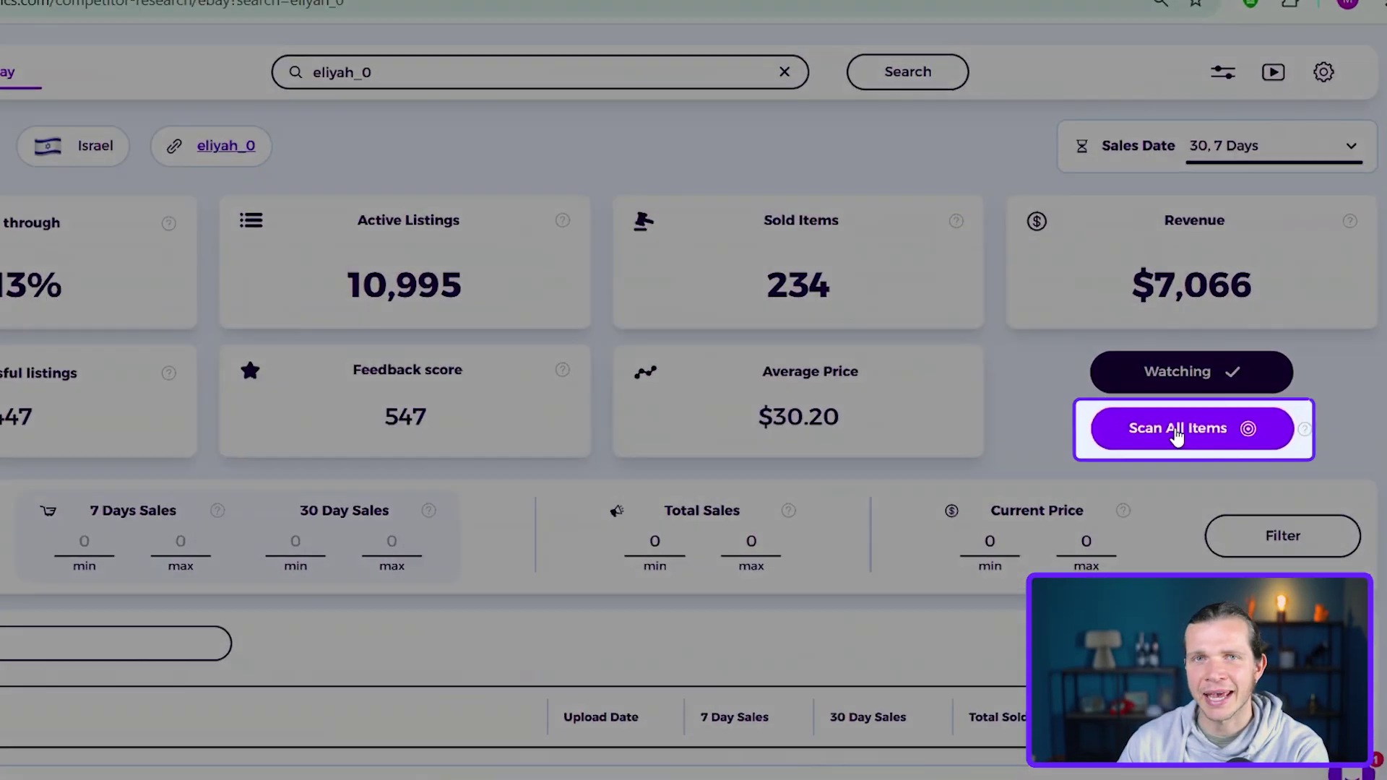
Step: Scan all items of the competitor with 547 feedback
click(1177, 435)
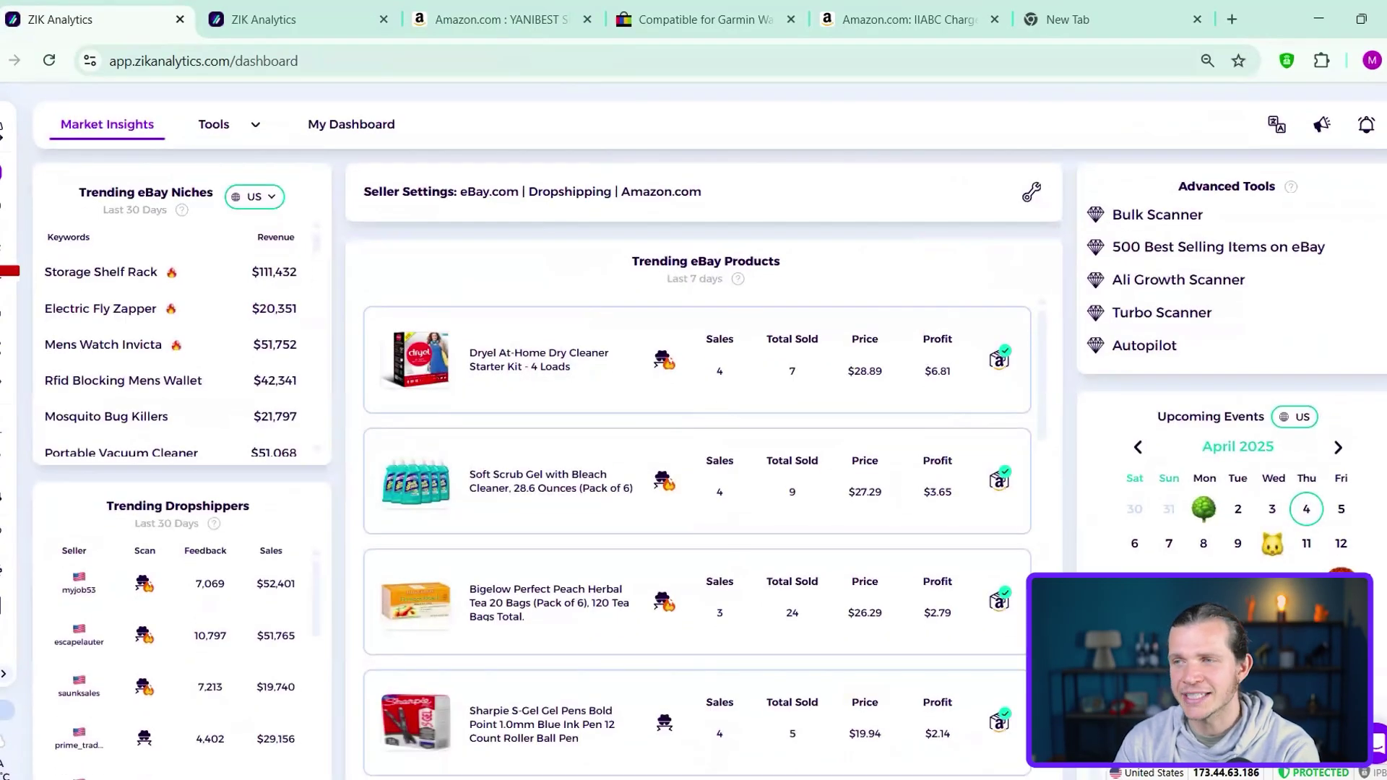
Step: Check the Seller Settings on the dashboard and open the competitor analysis for the first seller under Trending Dropshippers
click(1031, 193)
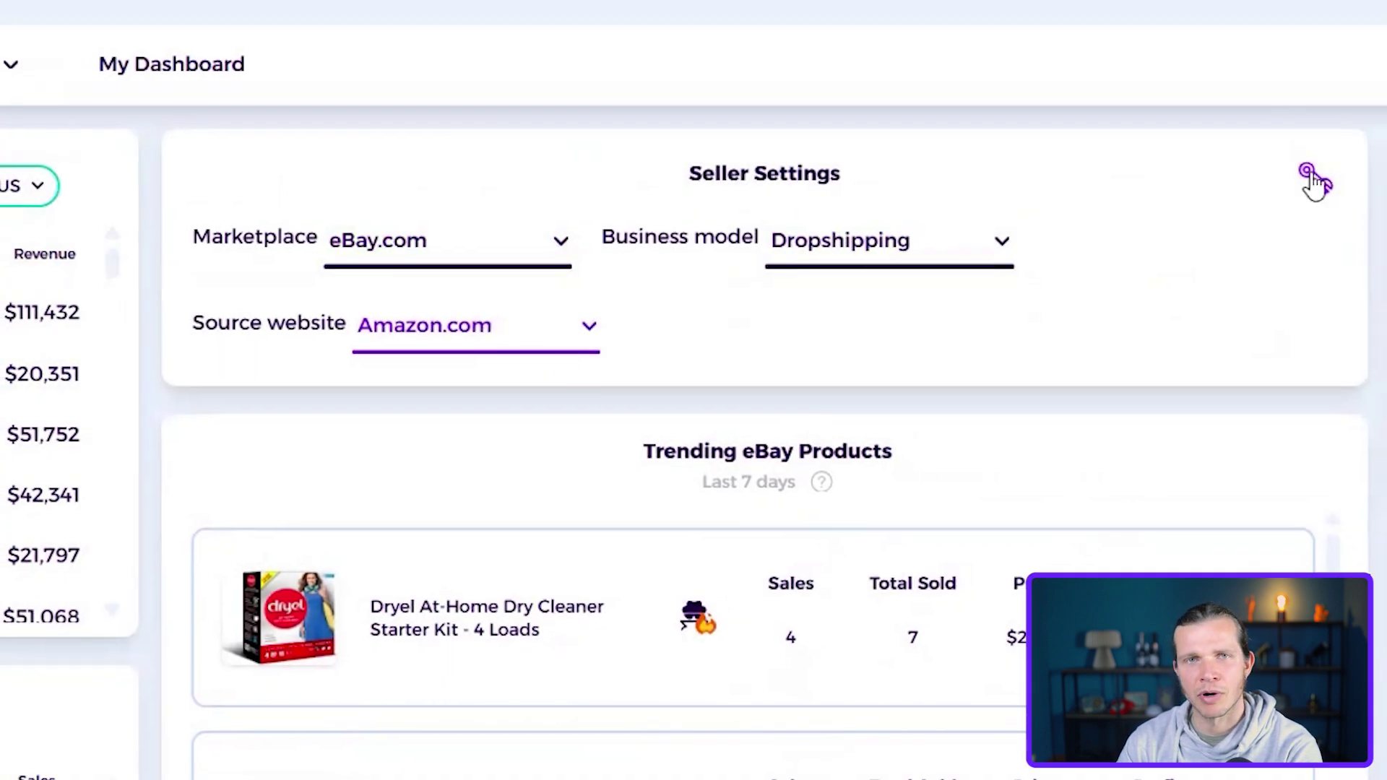
click(1323, 178)
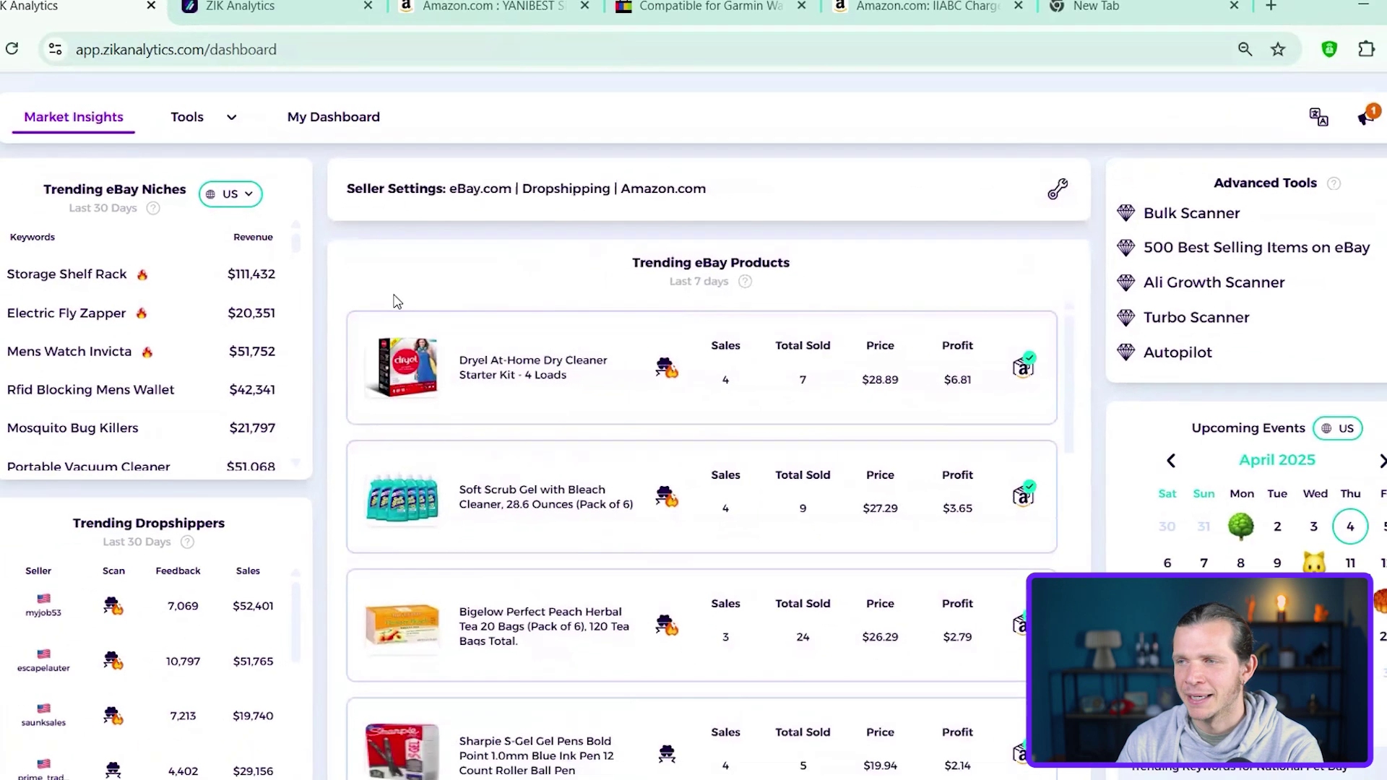
scroll(271, 531, down, 1)
scroll(404, 298, down, 2)
scroll(607, 193, down, 1)
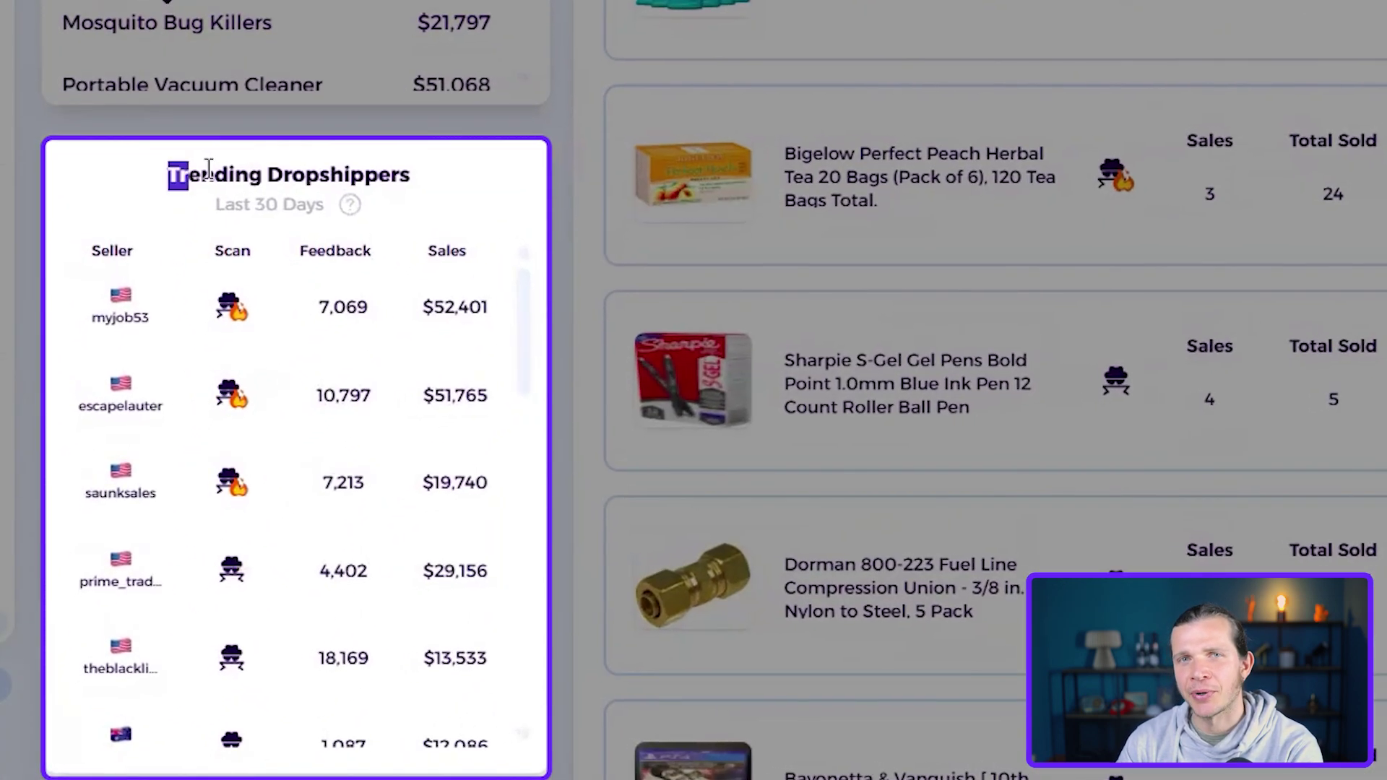
drag(208, 168, 425, 182)
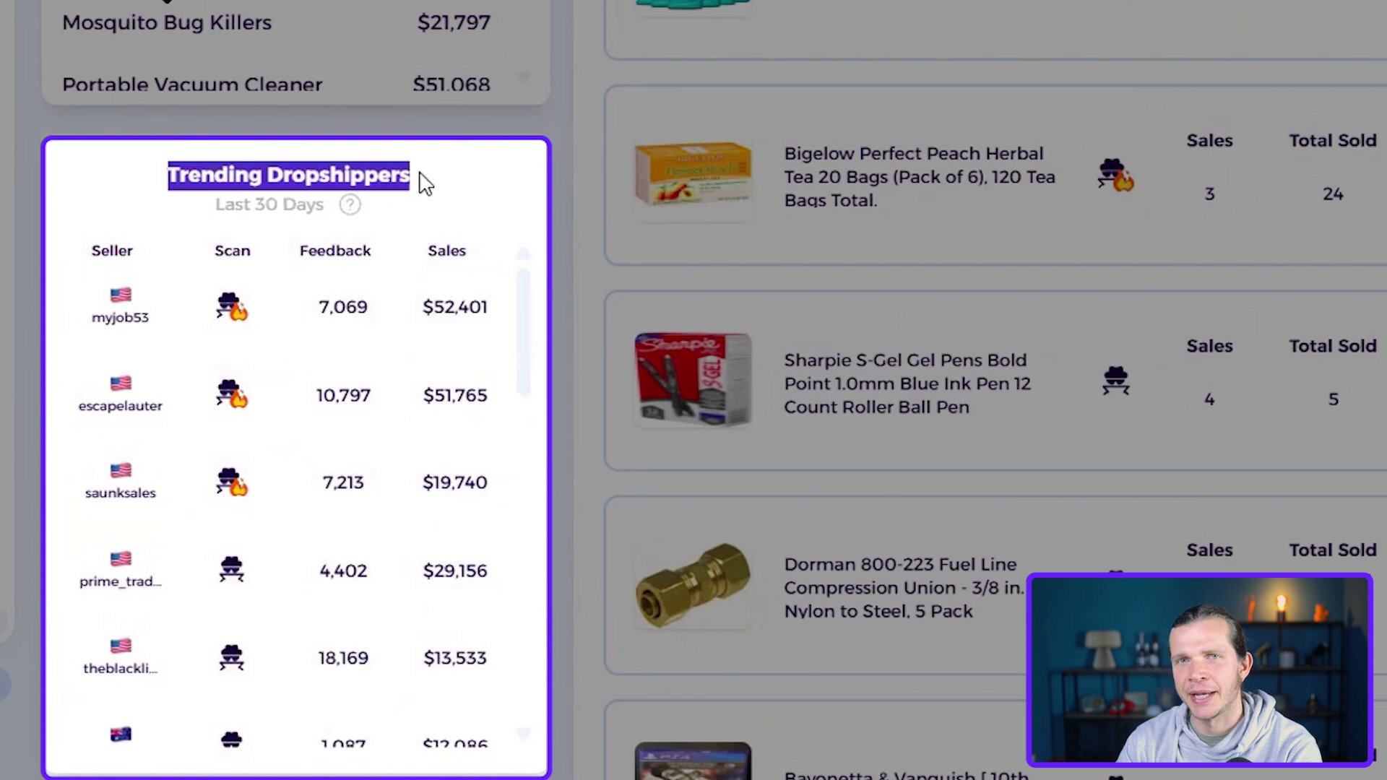
click(394, 179)
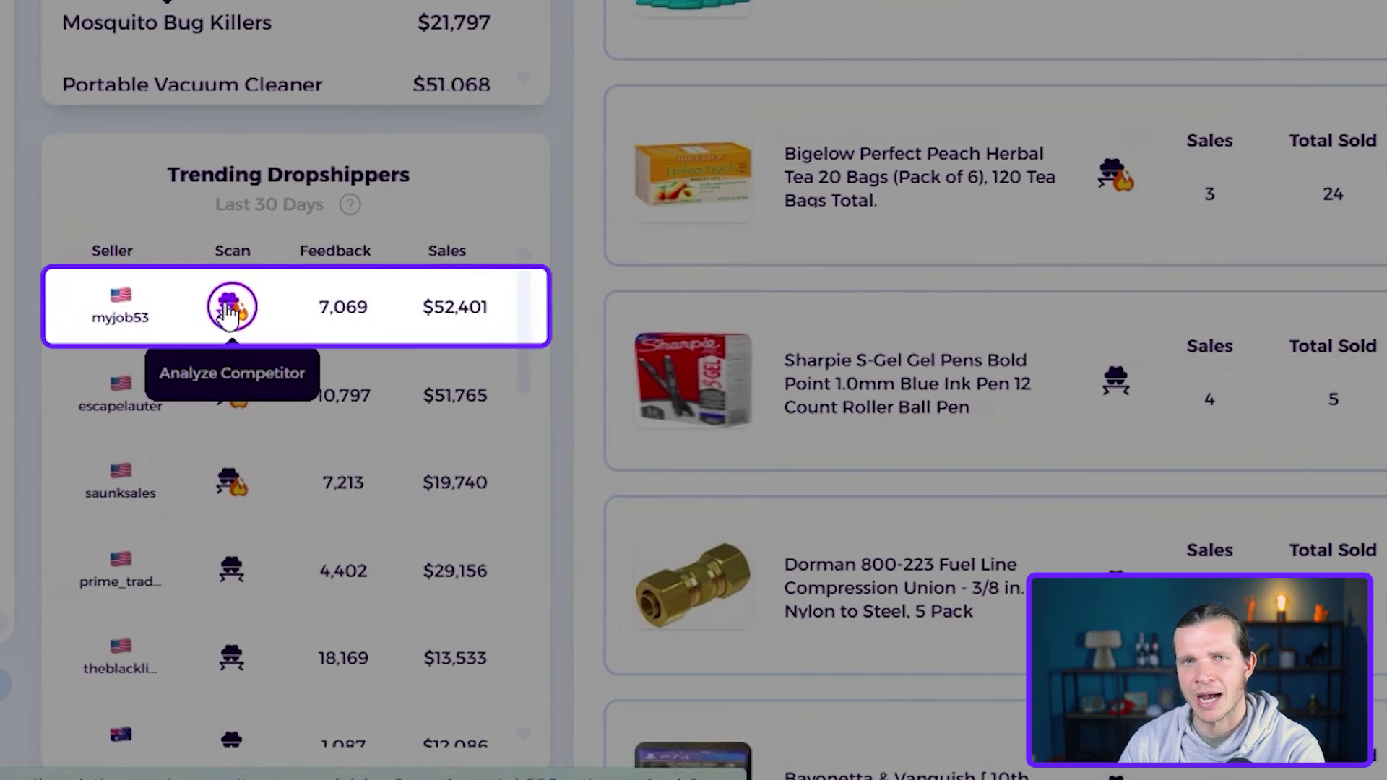
click(230, 307)
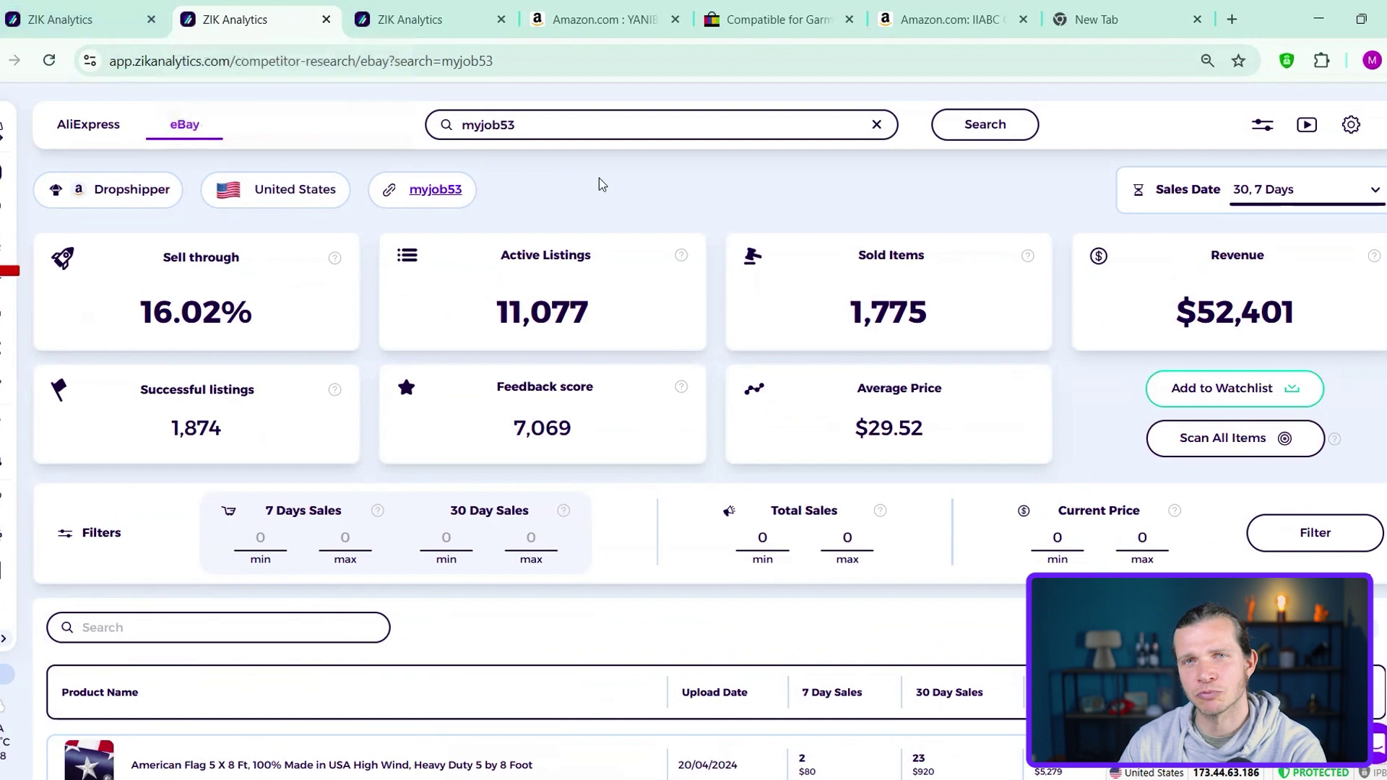
Step: Examine the competitor's products and the Amazon matches of the Pure Copper Mesh Screen Roll and the Professional Dog Nail Clipper, and close the product details
scroll(636, 189, down, 8)
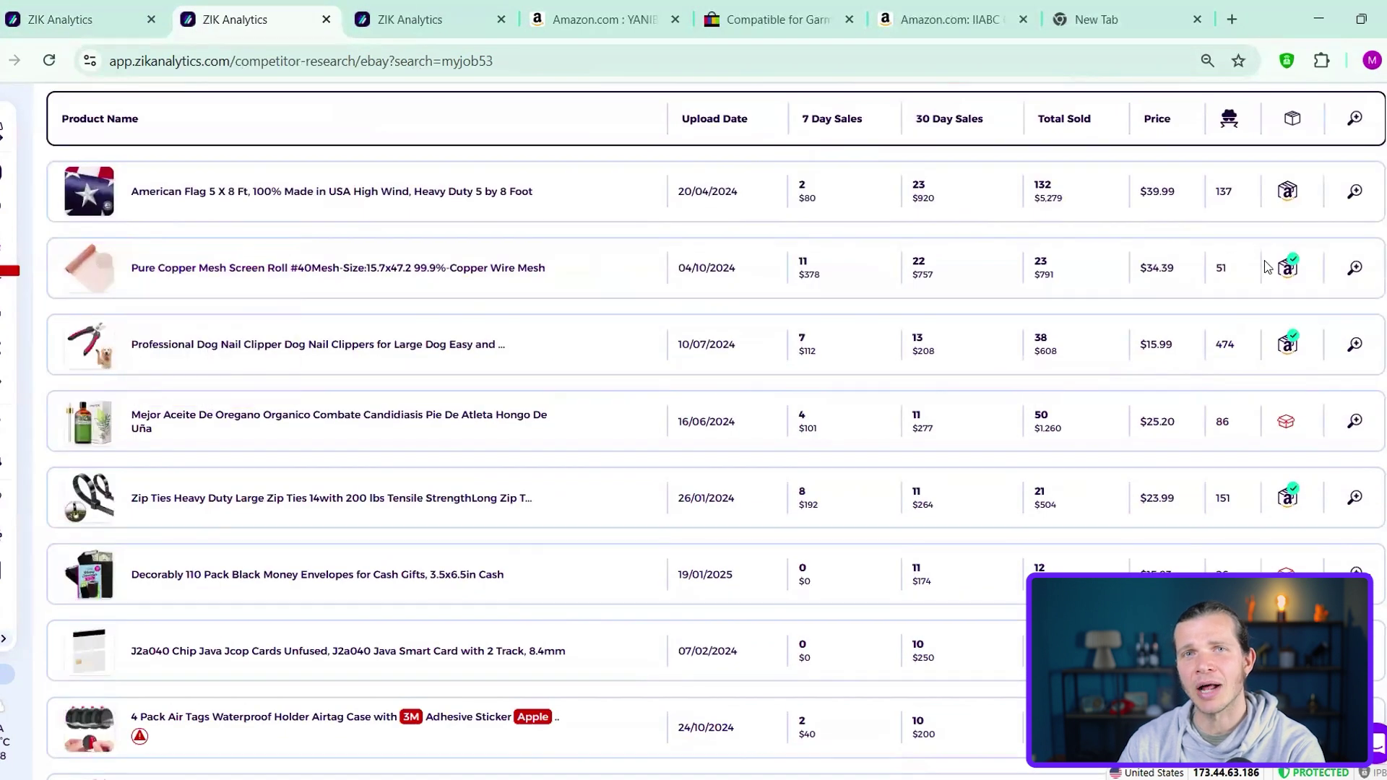
click(1286, 267)
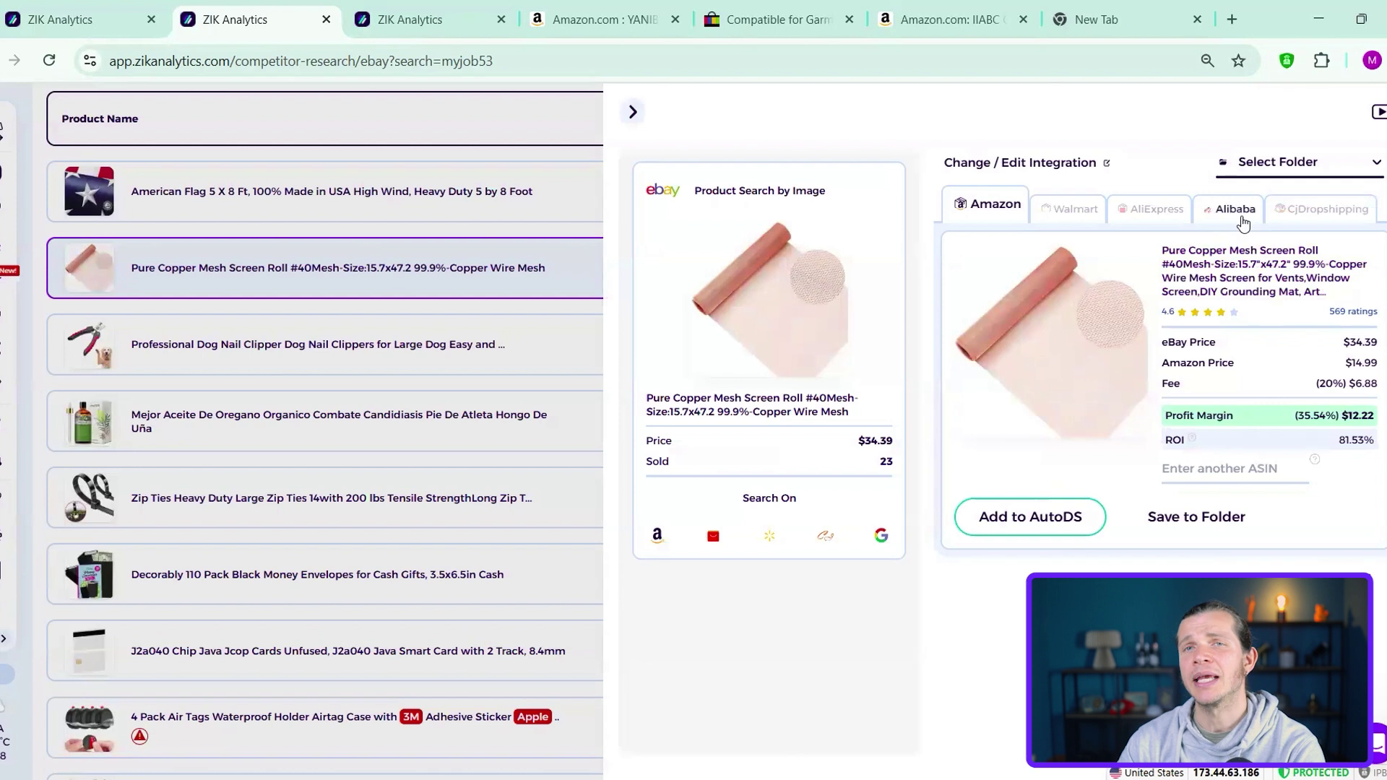
click(633, 111)
click(1309, 350)
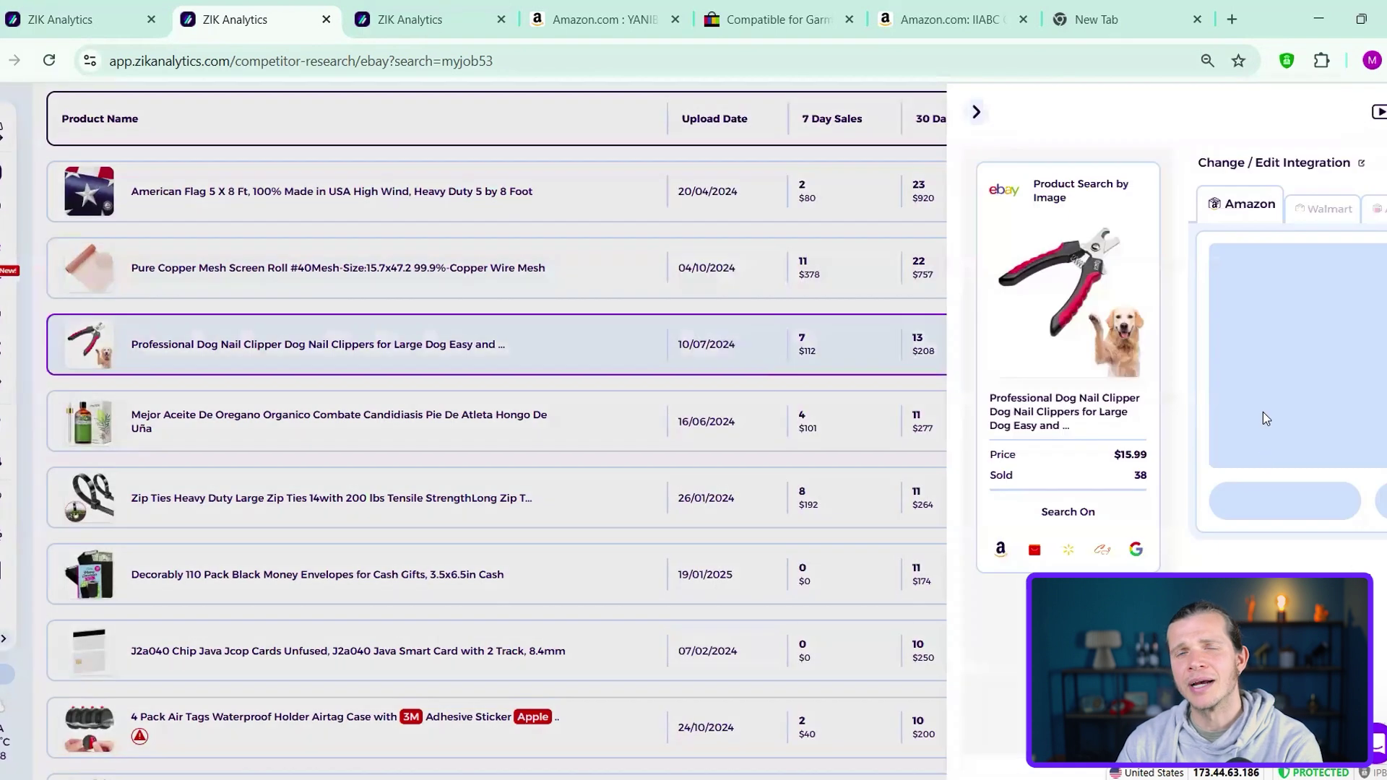
click(633, 111)
scroll(1216, 300, up, 5)
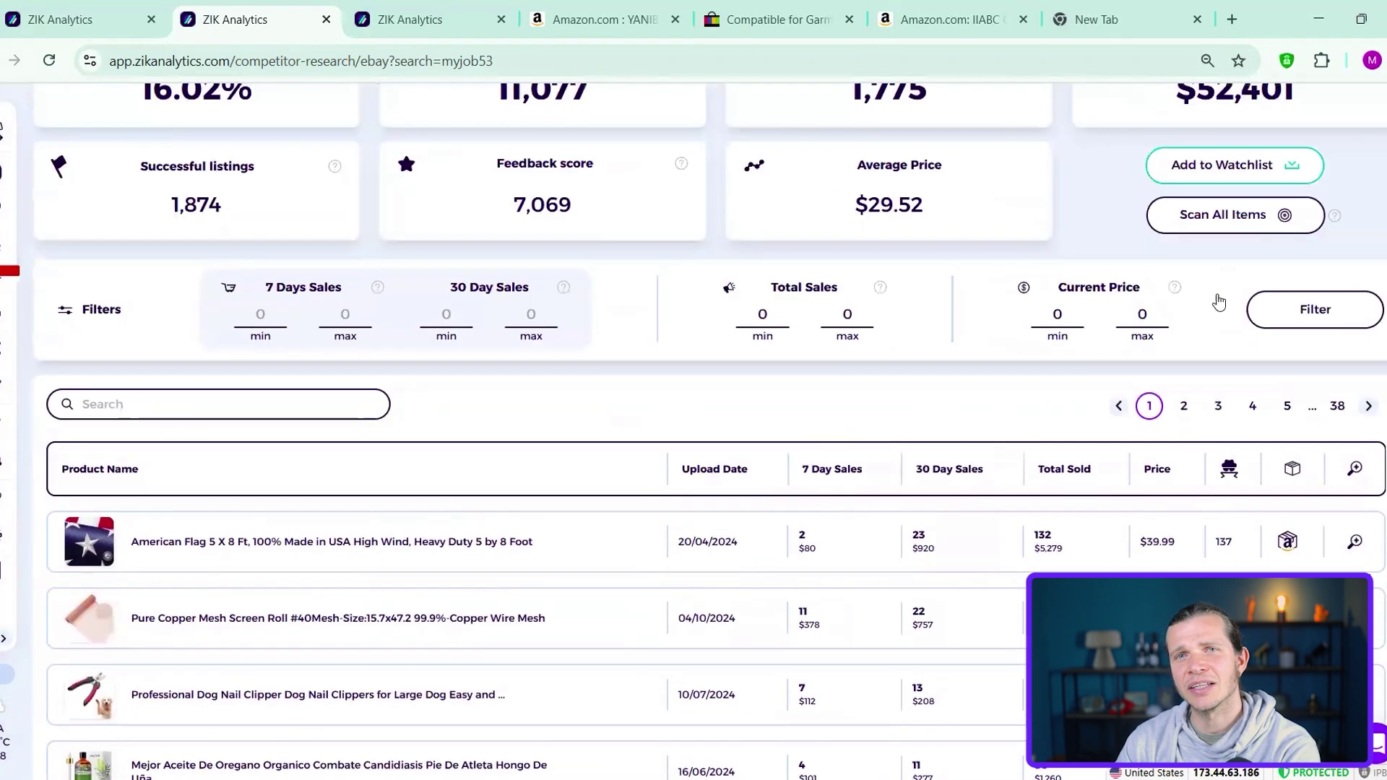
Step: Add the competitor to the watchlist with the comment "Great Profit Margins" and scan all of its items
click(1244, 300)
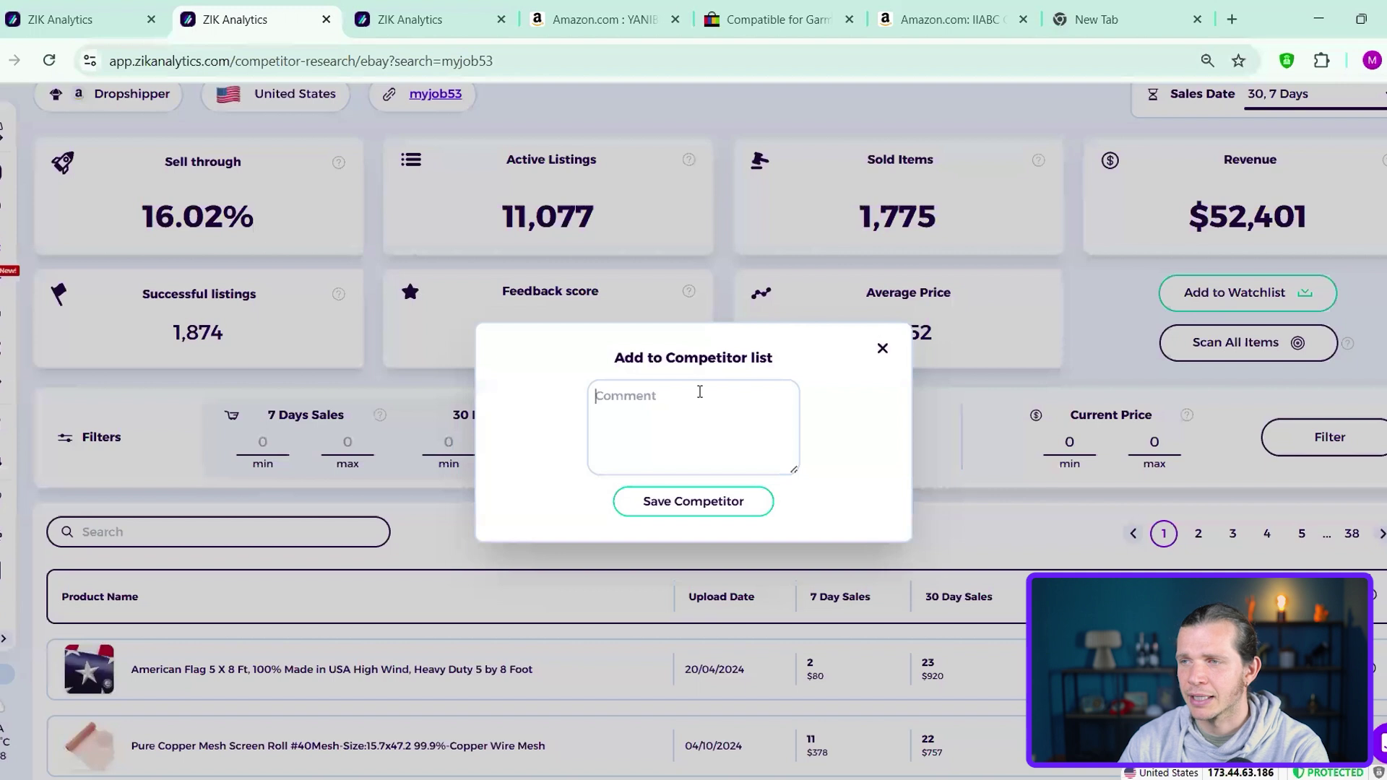
text(Great Profit)
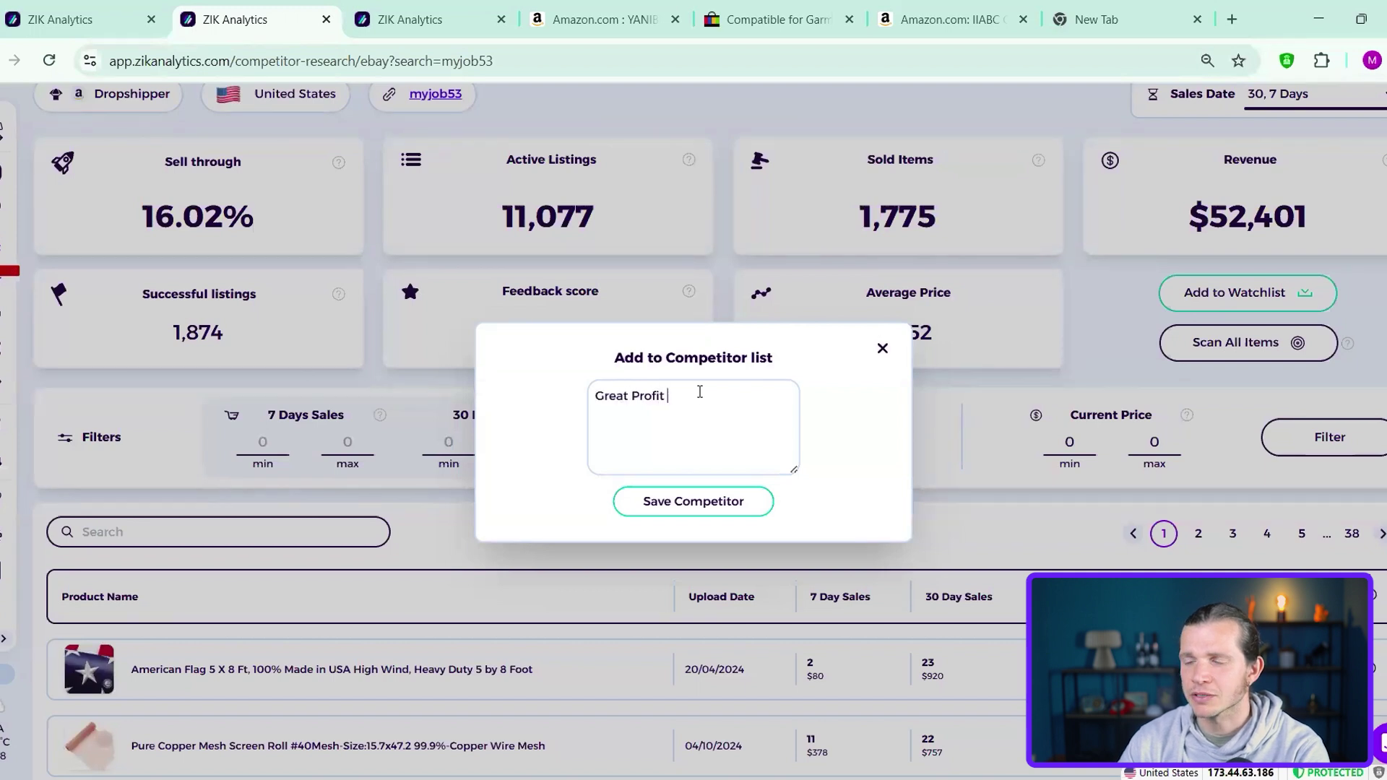
text( Margins)
click(706, 502)
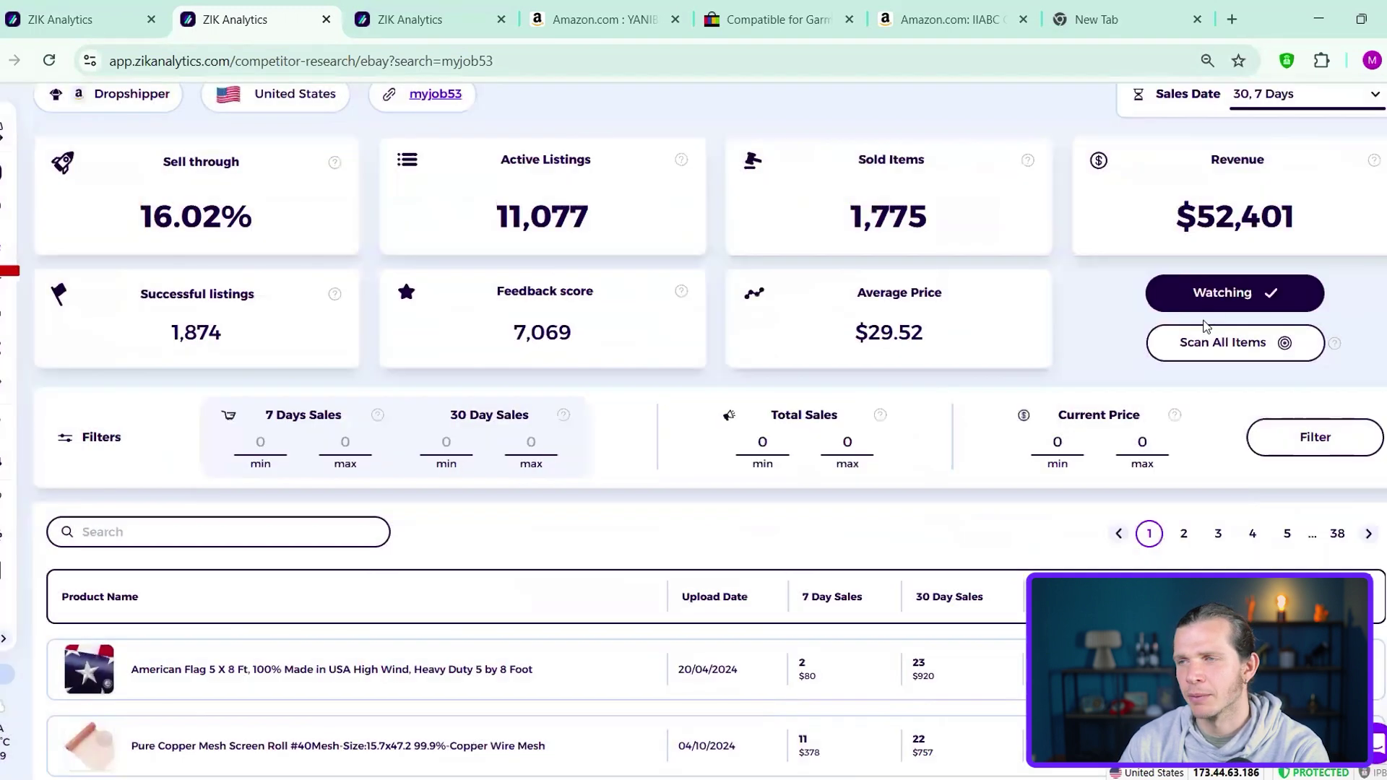
click(1251, 351)
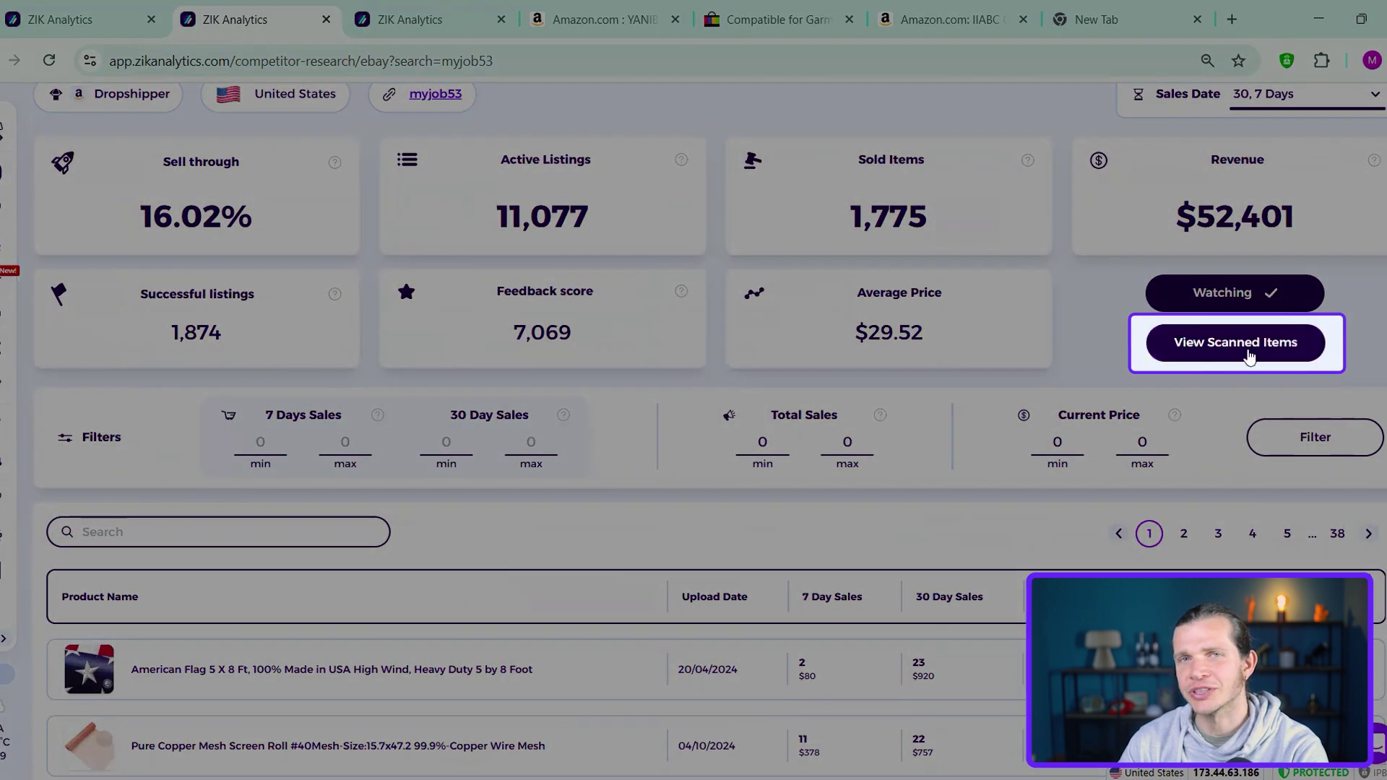
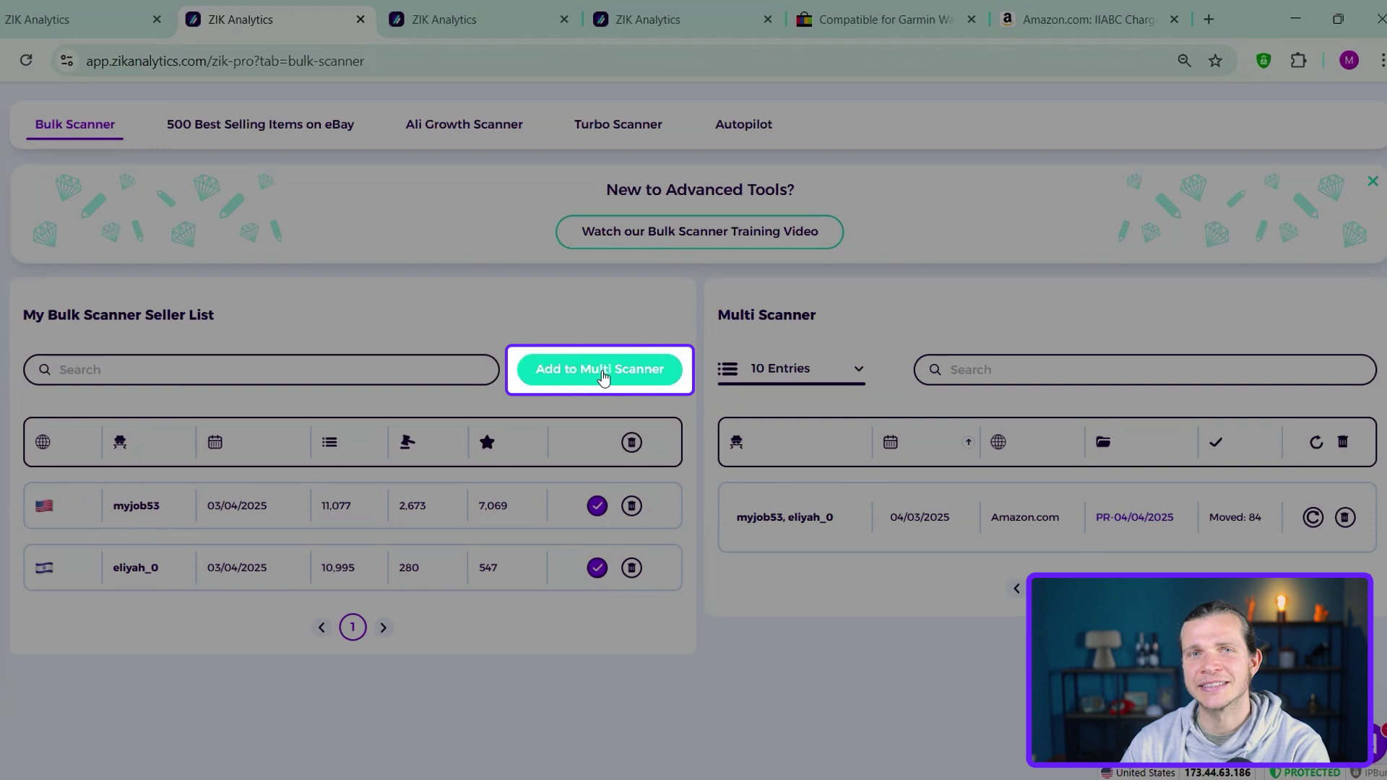
Step: Create a Multi Scanner scan for folder PR-04/04/2025 with minimum profit 2, minimum sales 2, Amazon.com, 7 Days and Prime Only, and delete the pending scan
click(603, 374)
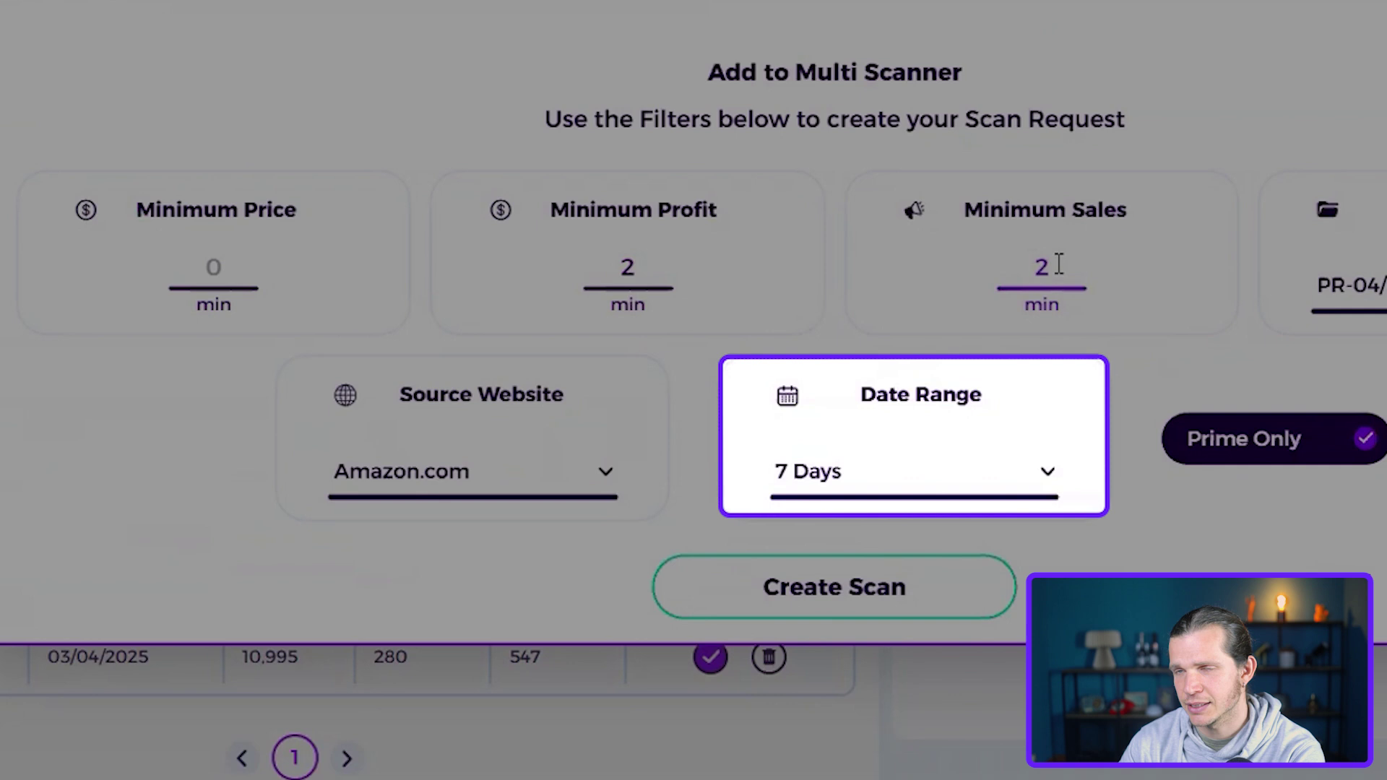
click(1358, 286)
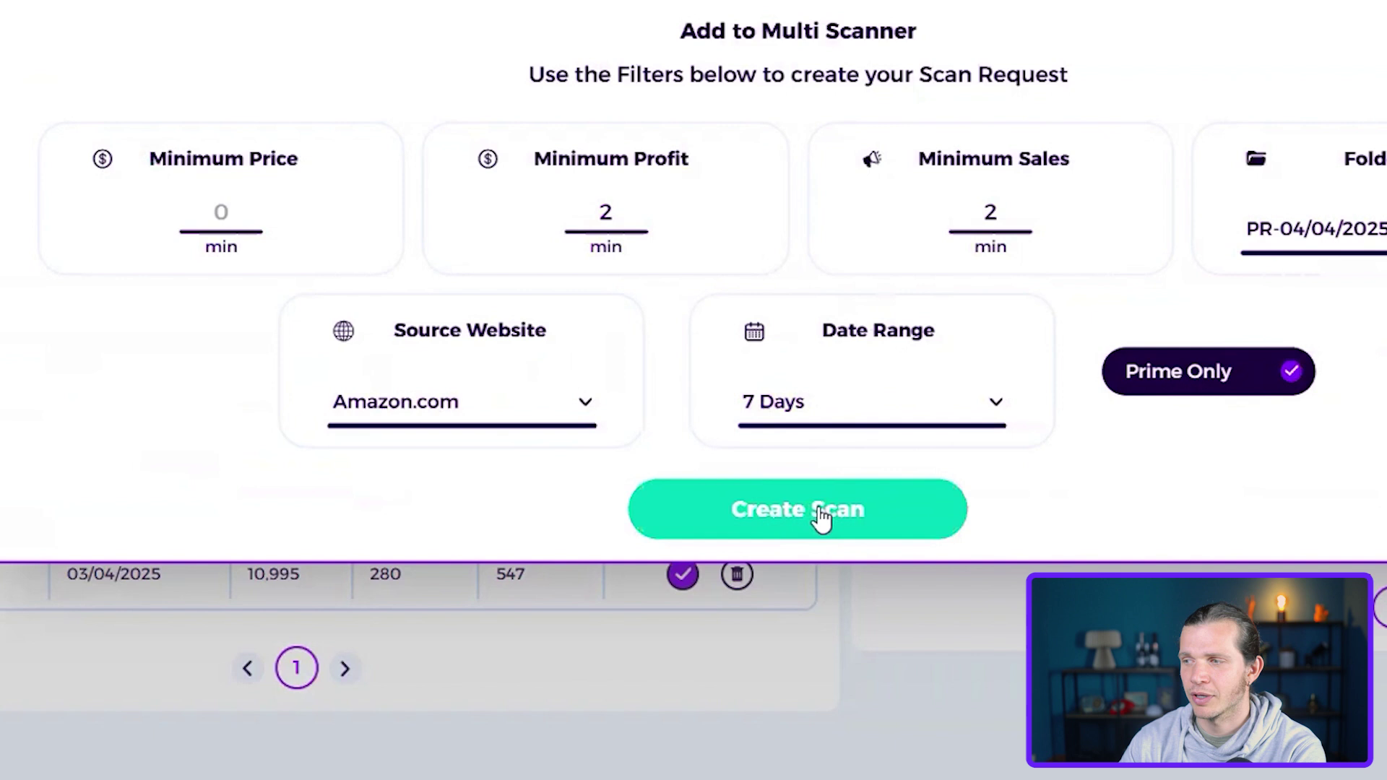
click(847, 507)
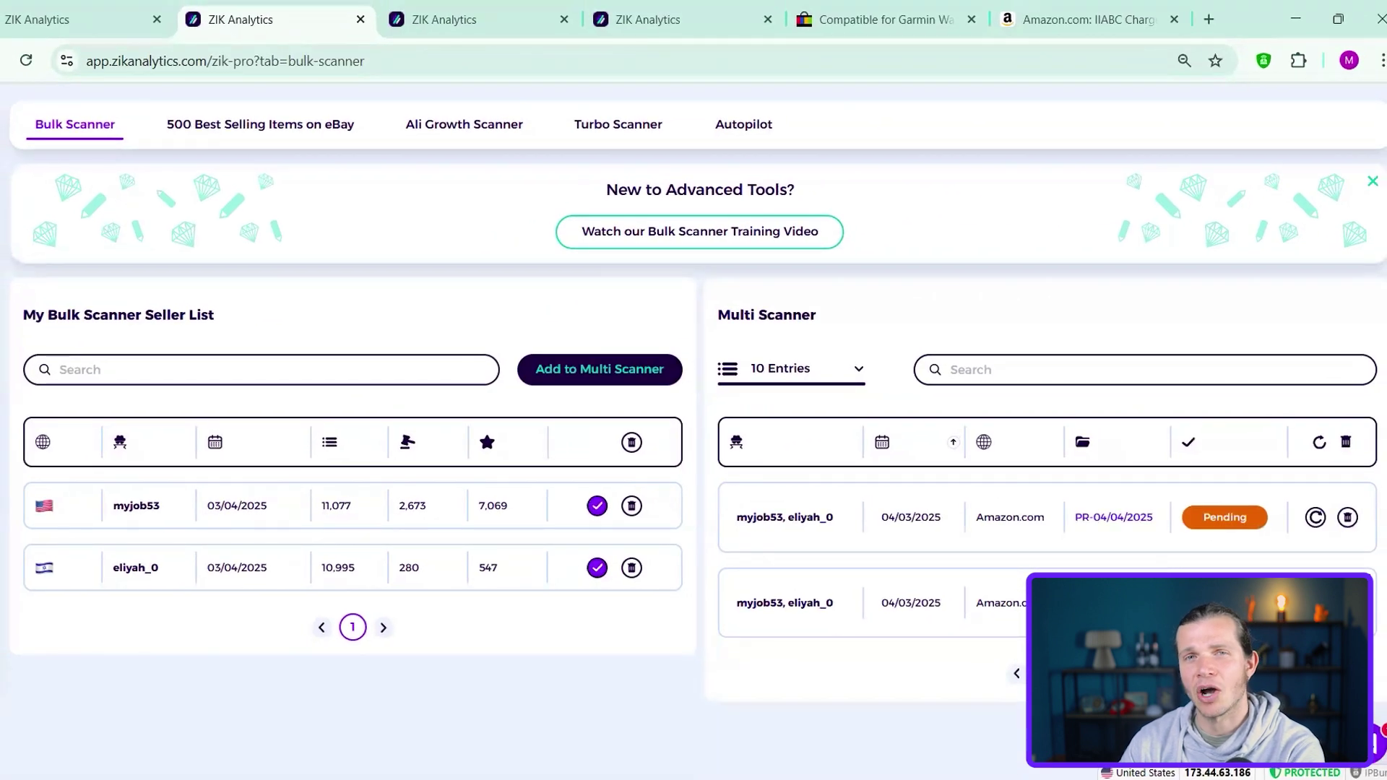
click(1347, 518)
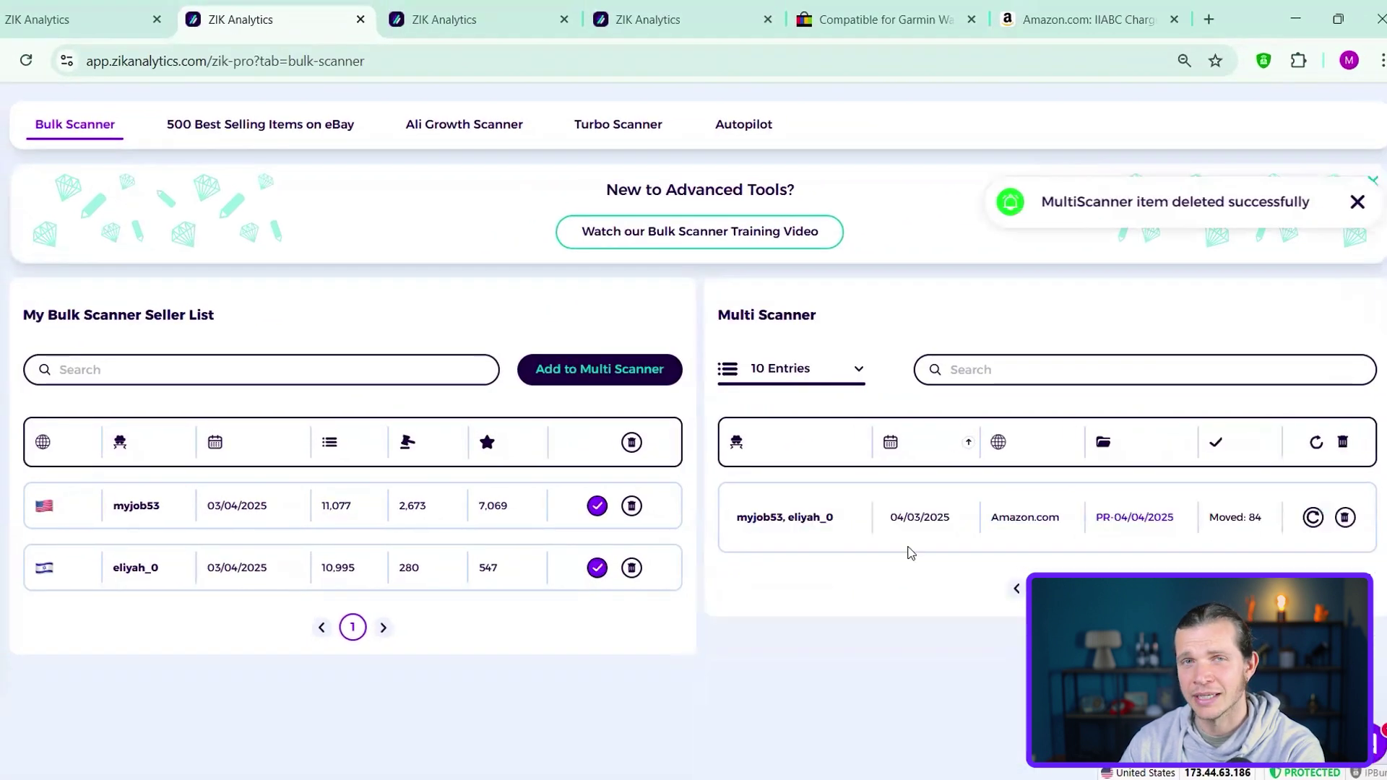
Step: Open the PR-04/04/2025 folder of the finished Multi Scanner scan and look through its products' prices, profits and sales
drag(737, 518, 847, 525)
click(847, 525)
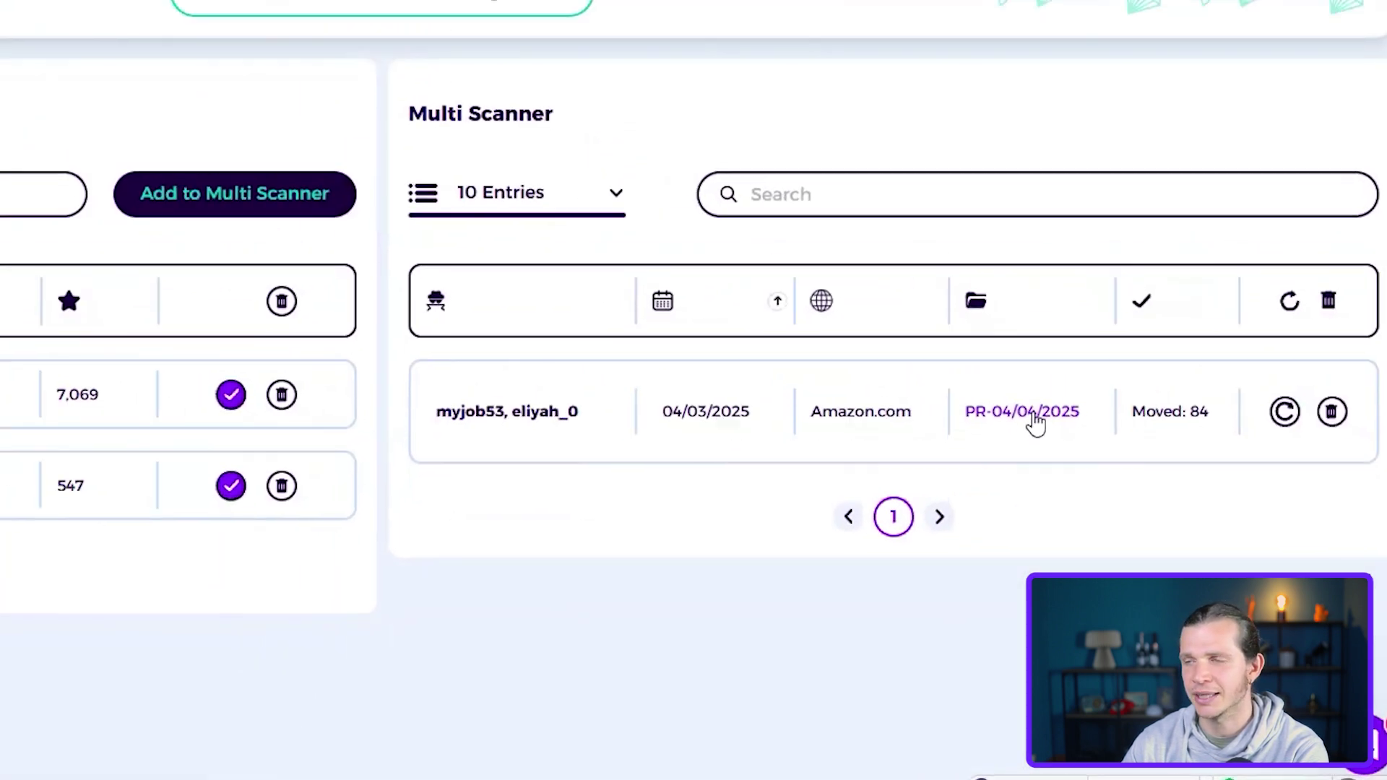
click(977, 365)
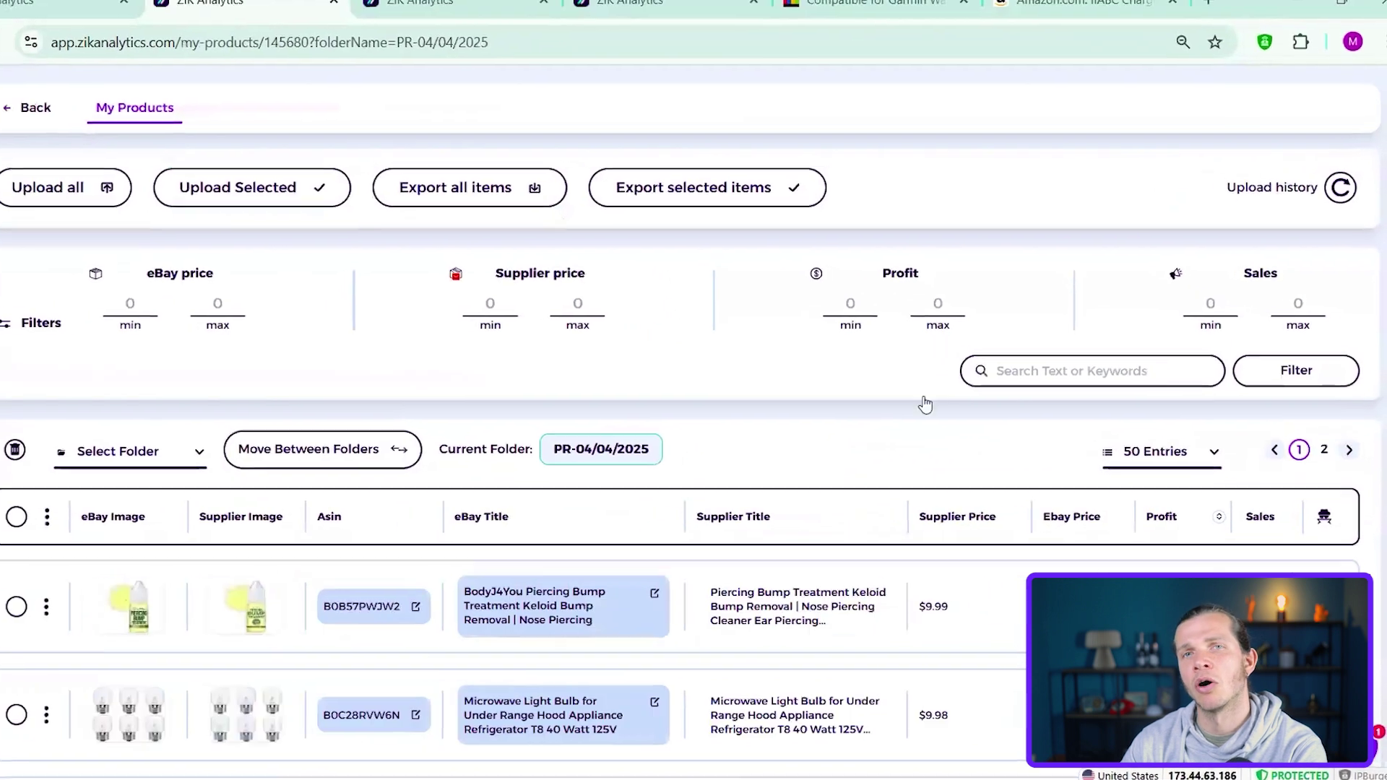
scroll(549, 281, down, 3)
scroll(659, 305, down, 1)
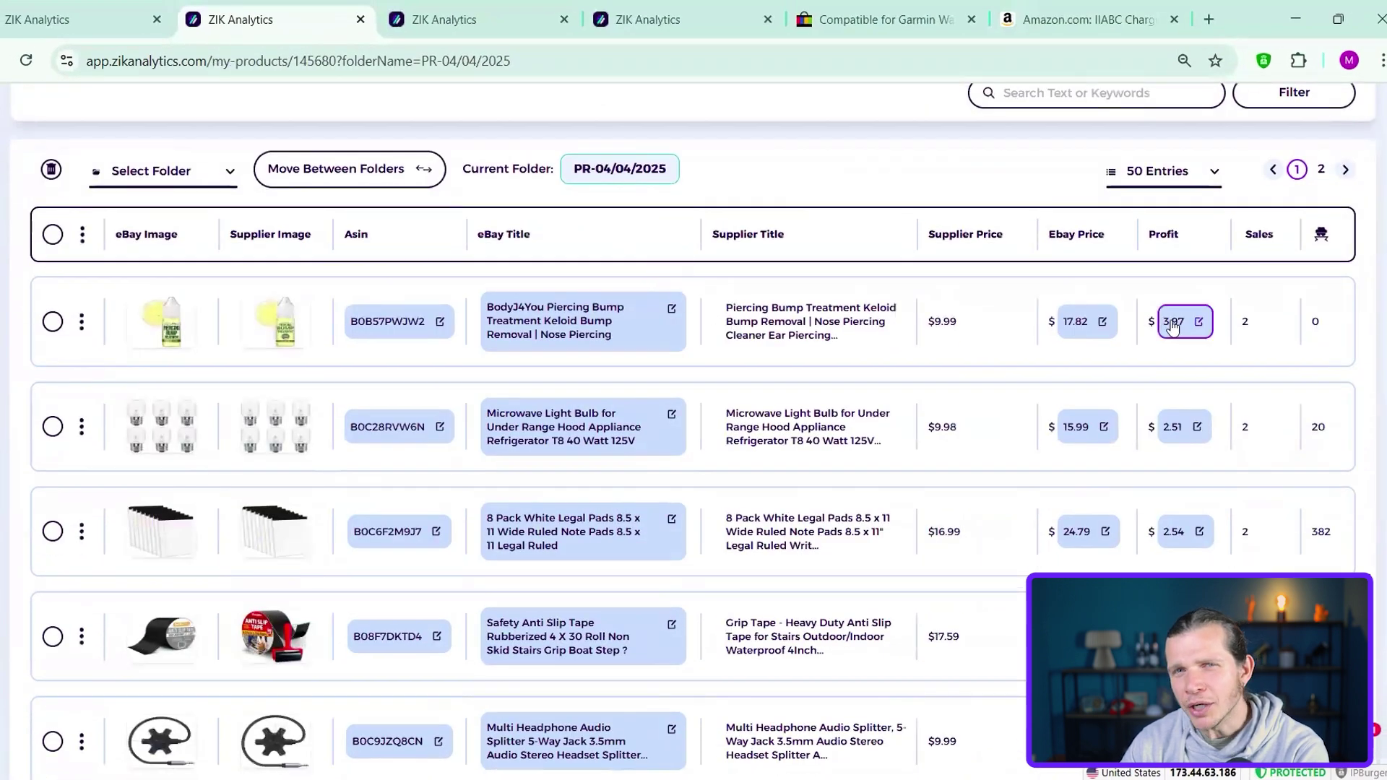
scroll(534, 376, up, 3)
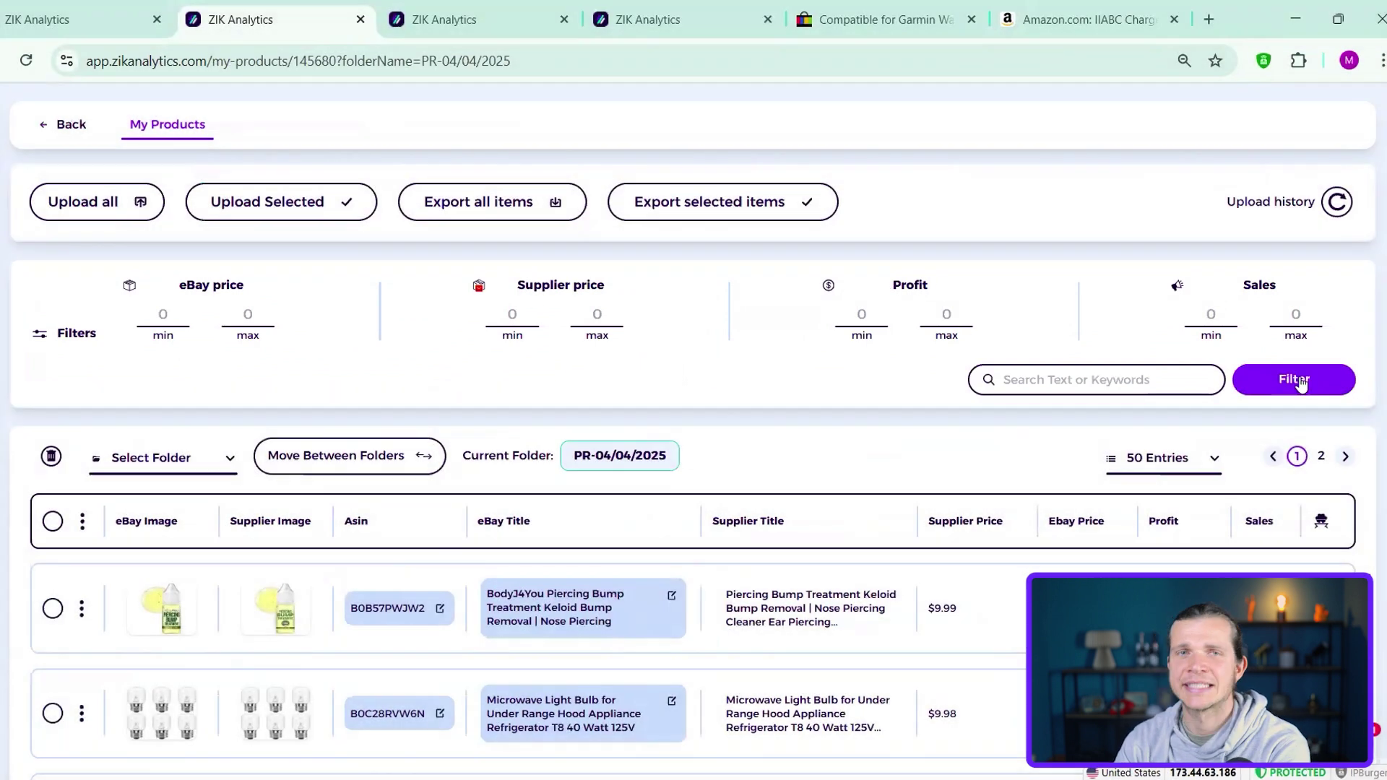
scroll(201, 450, down, 3)
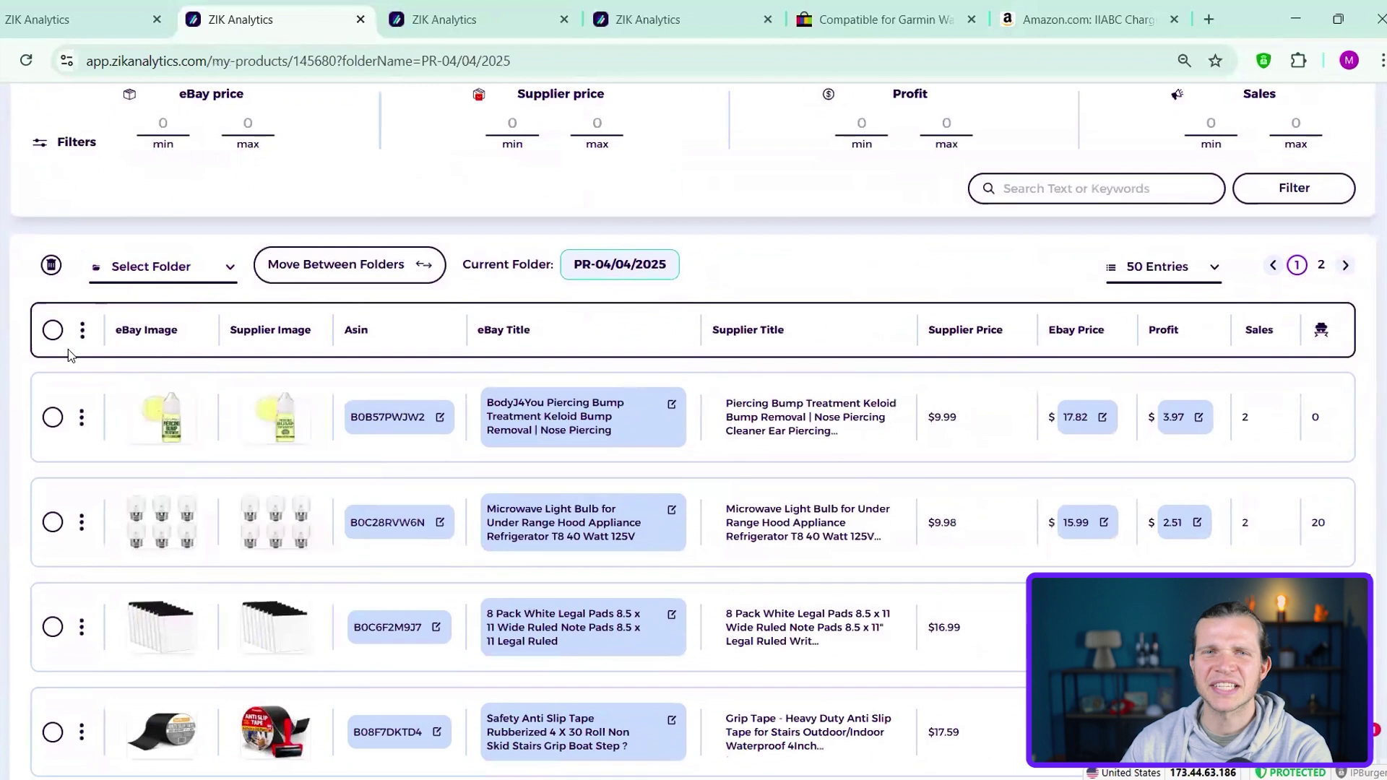
scroll(226, 406, down, 3)
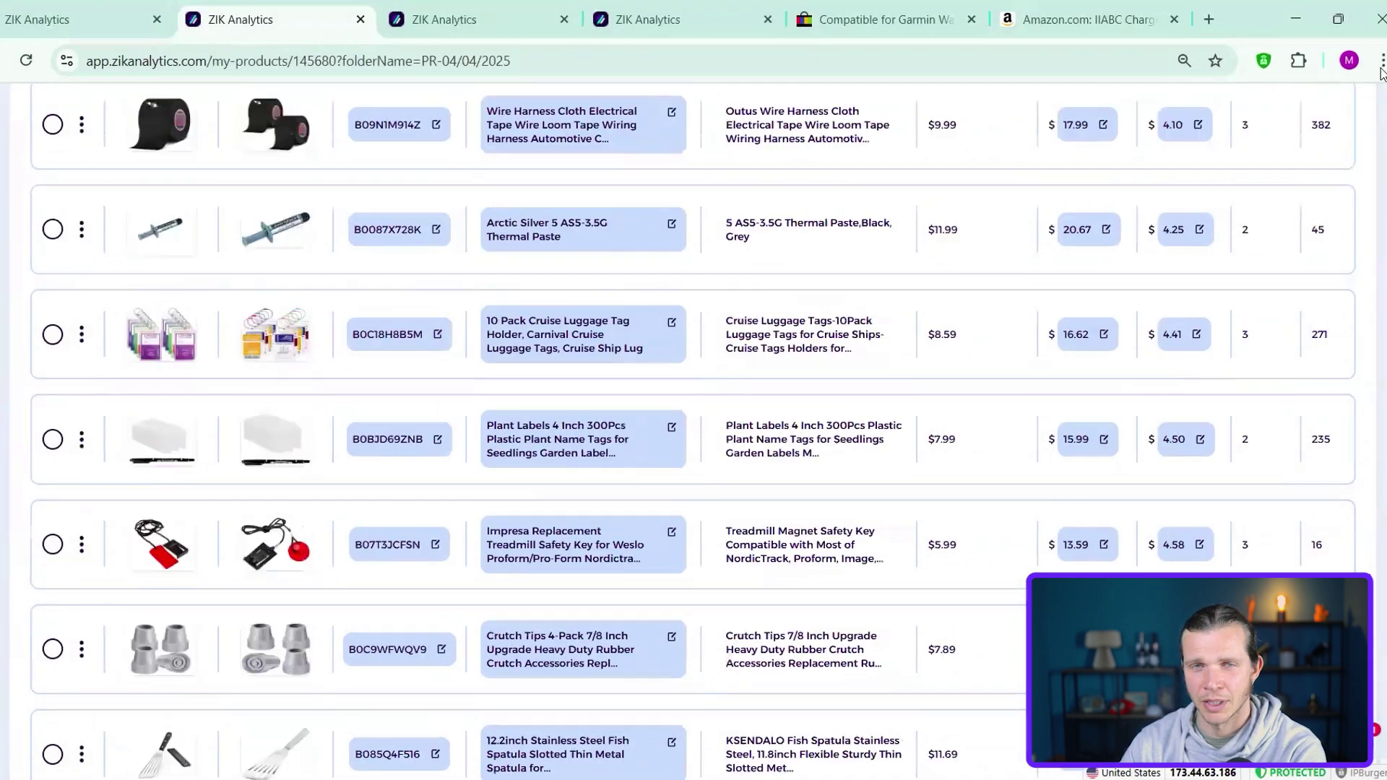
Step: Exclude VeRO brands and restricted keywords in the settings for uploading the folder's items to AutoDS
scroll(730, 167, up, 15)
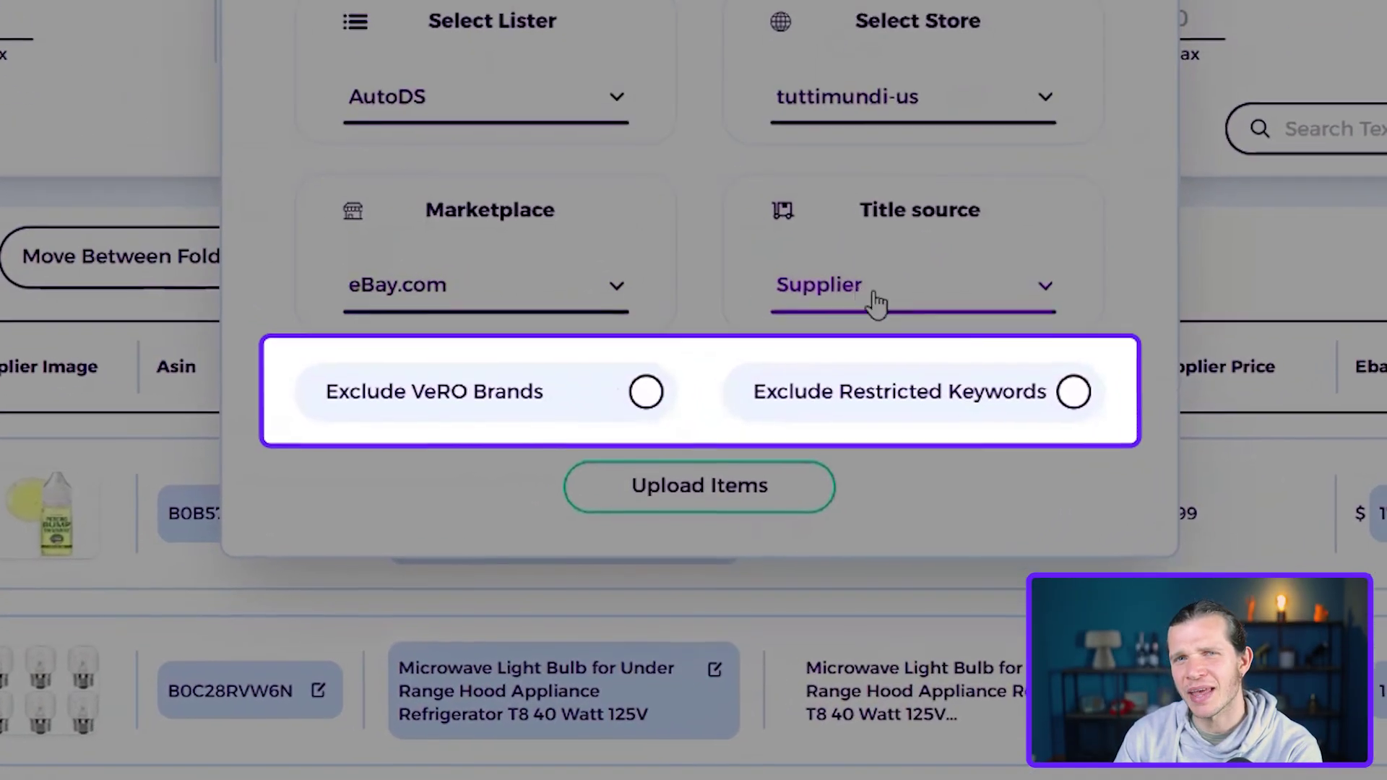
click(508, 542)
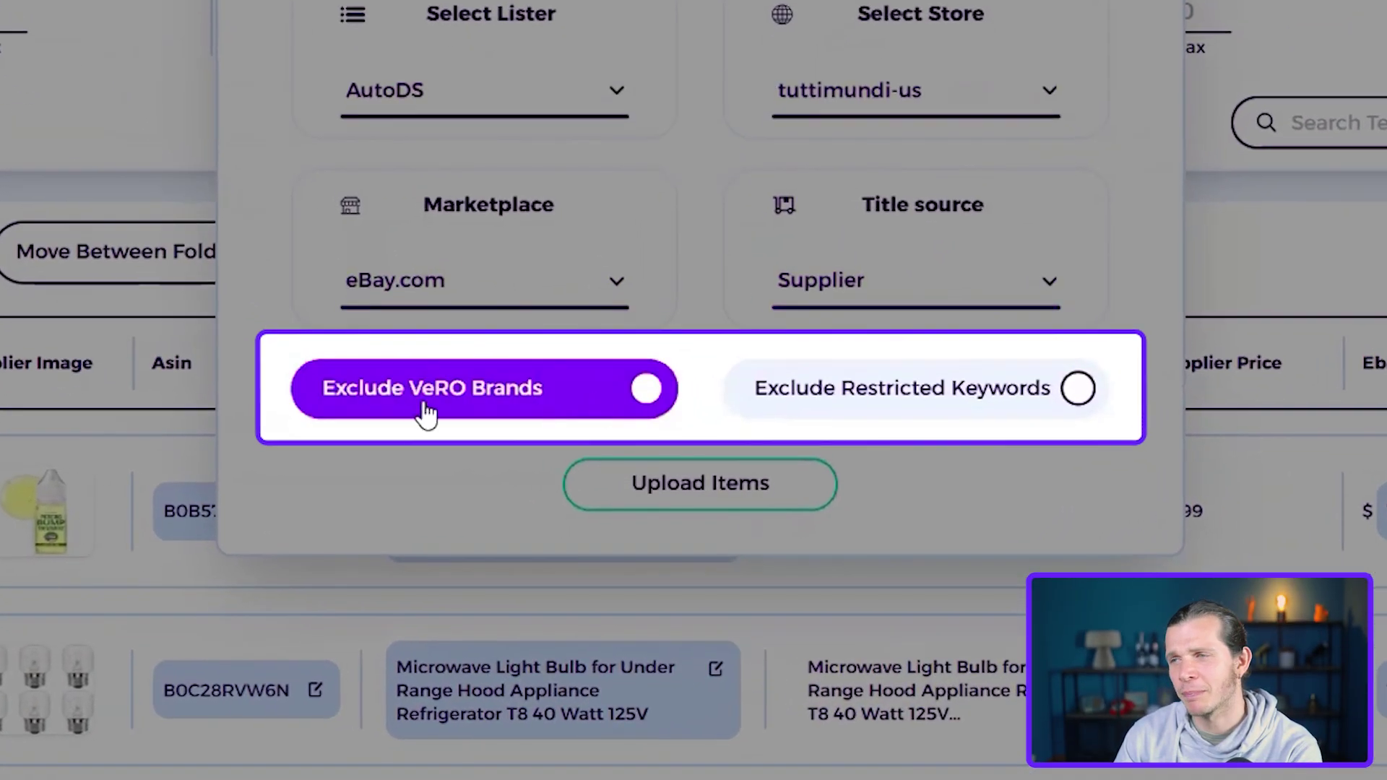
click(1079, 388)
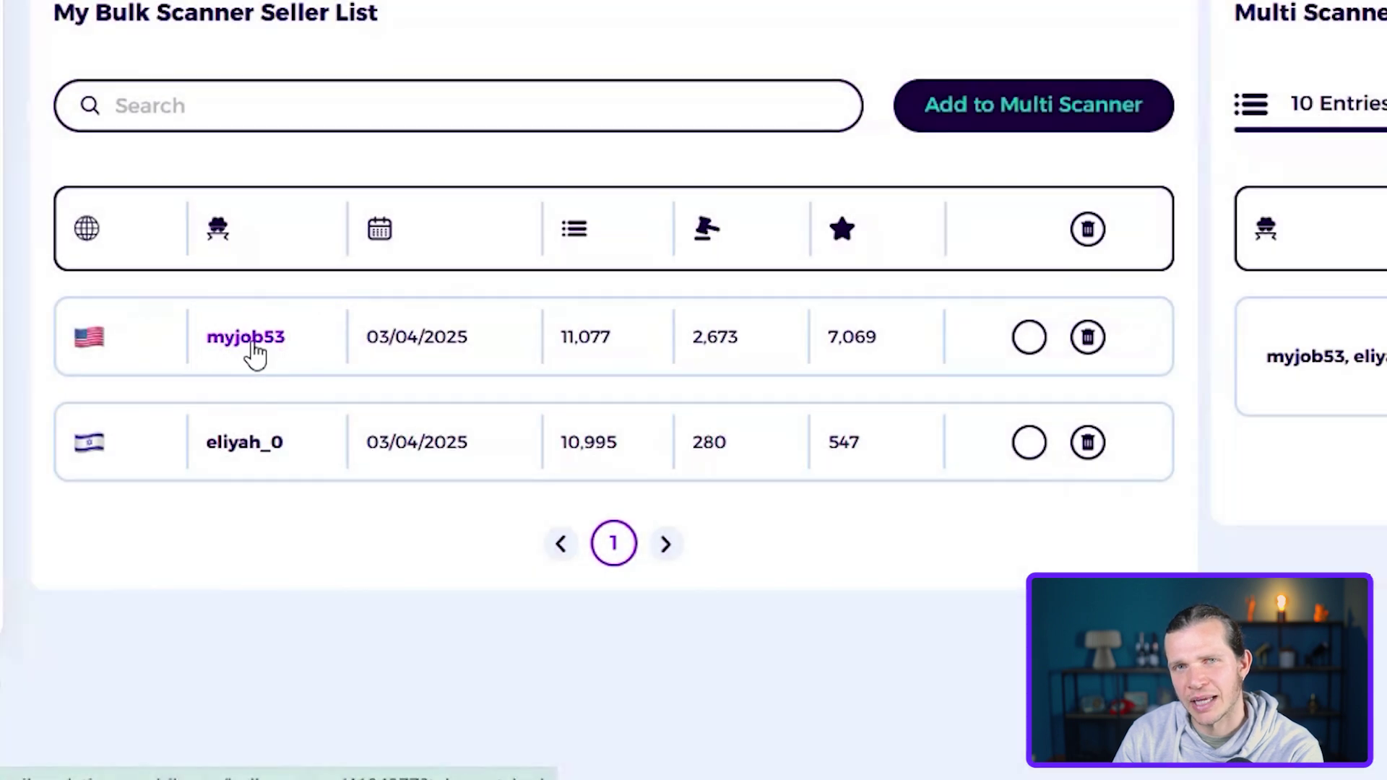
Step: Open the Bulk Scanner results of the seller with 7,069 feedback and examine the exact matched items
click(253, 353)
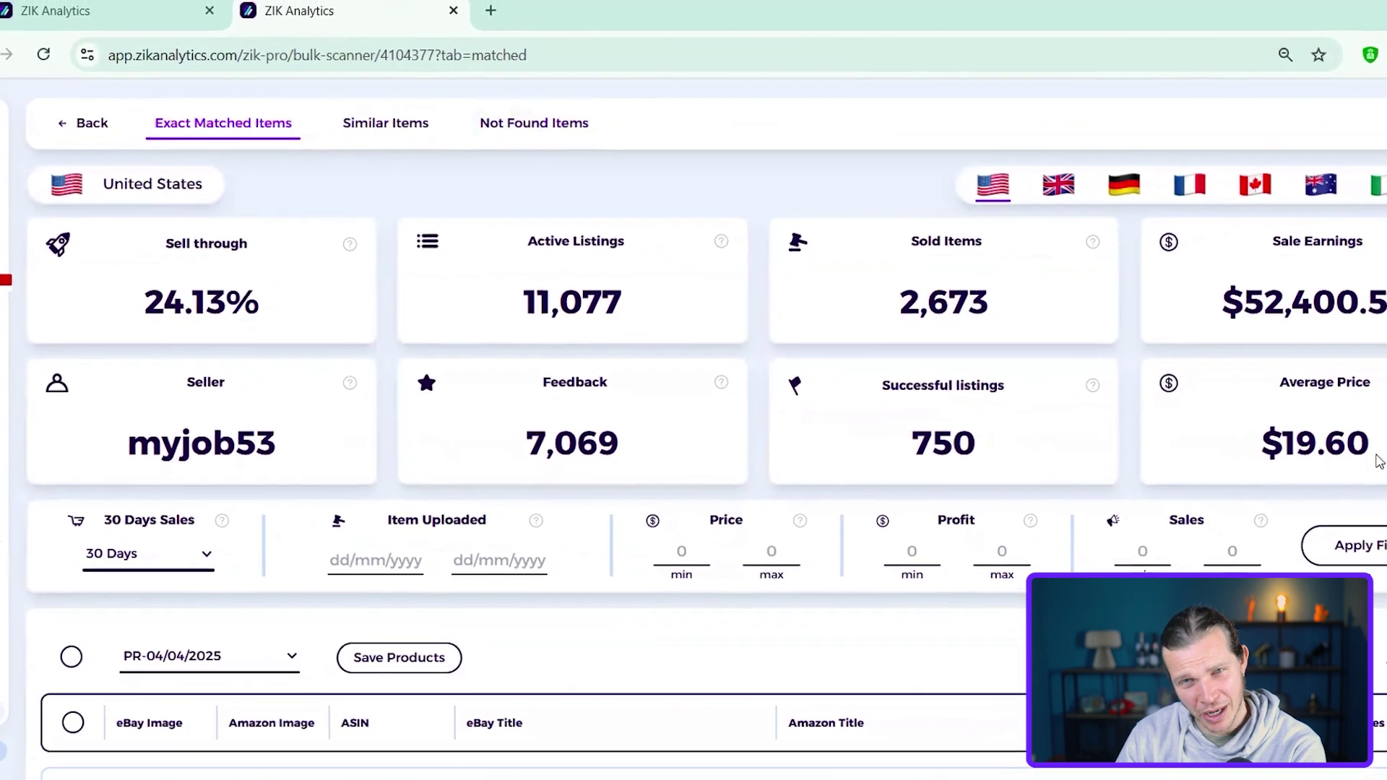
scroll(1381, 434, down, 2)
scroll(1301, 419, down, 3)
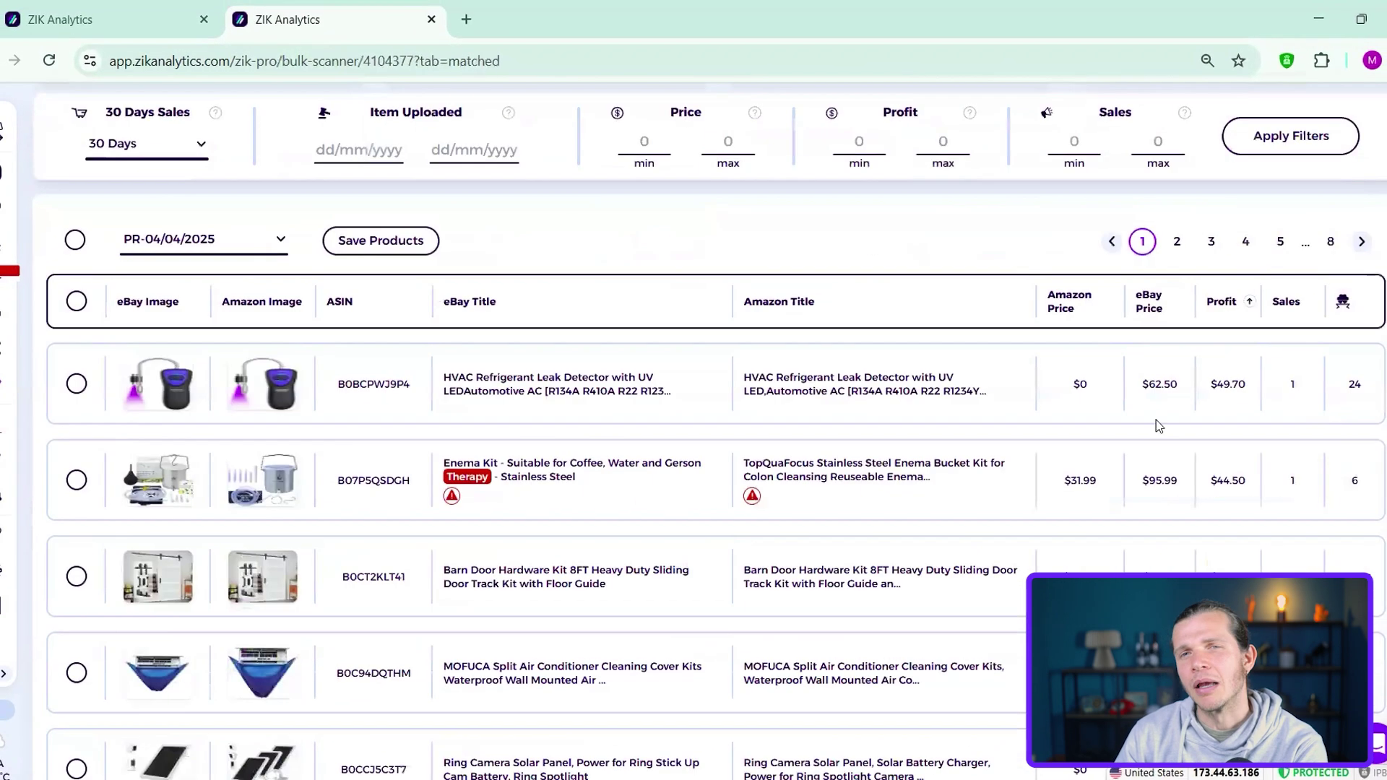
mouse_move(265, 374)
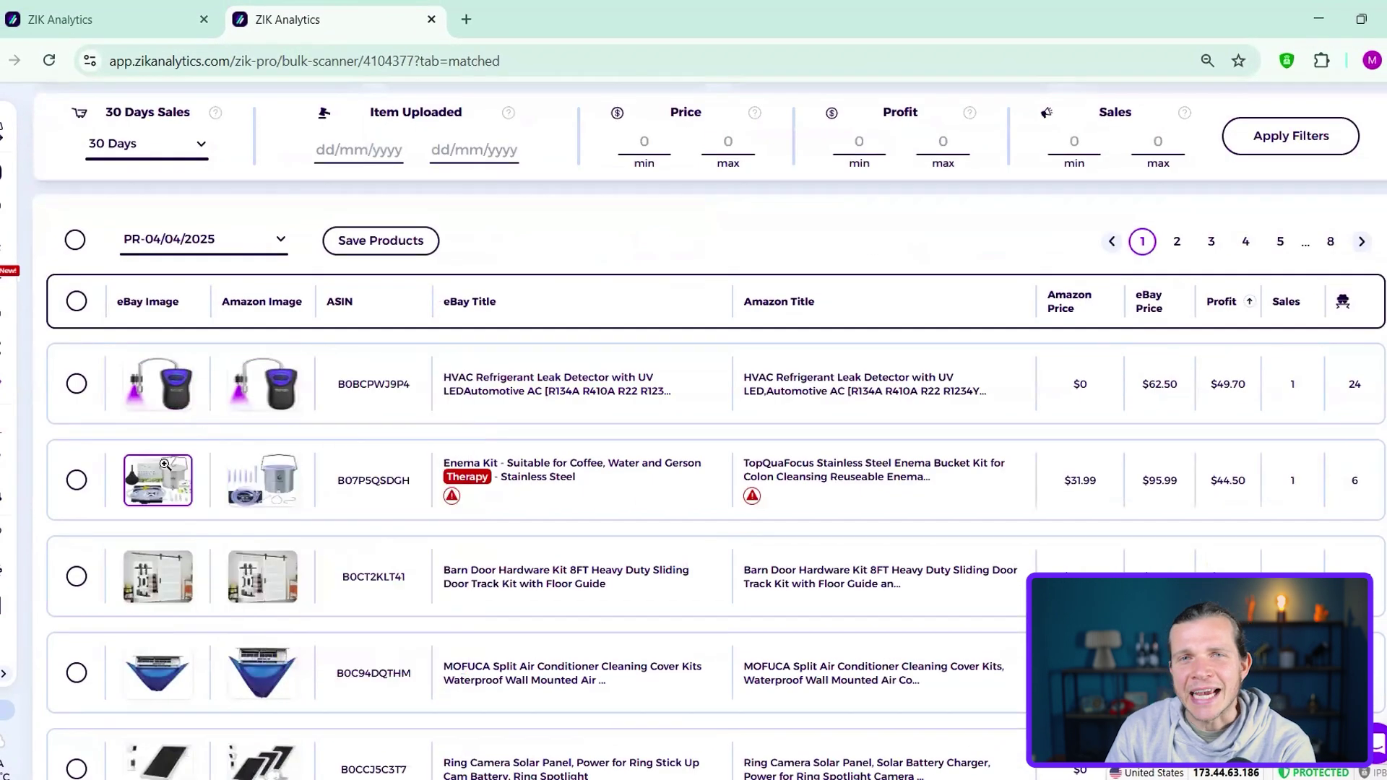
Step: Compare the eBay and Amazon images, prices and profits of the seller's exact matched items
scroll(290, 398, down, 3)
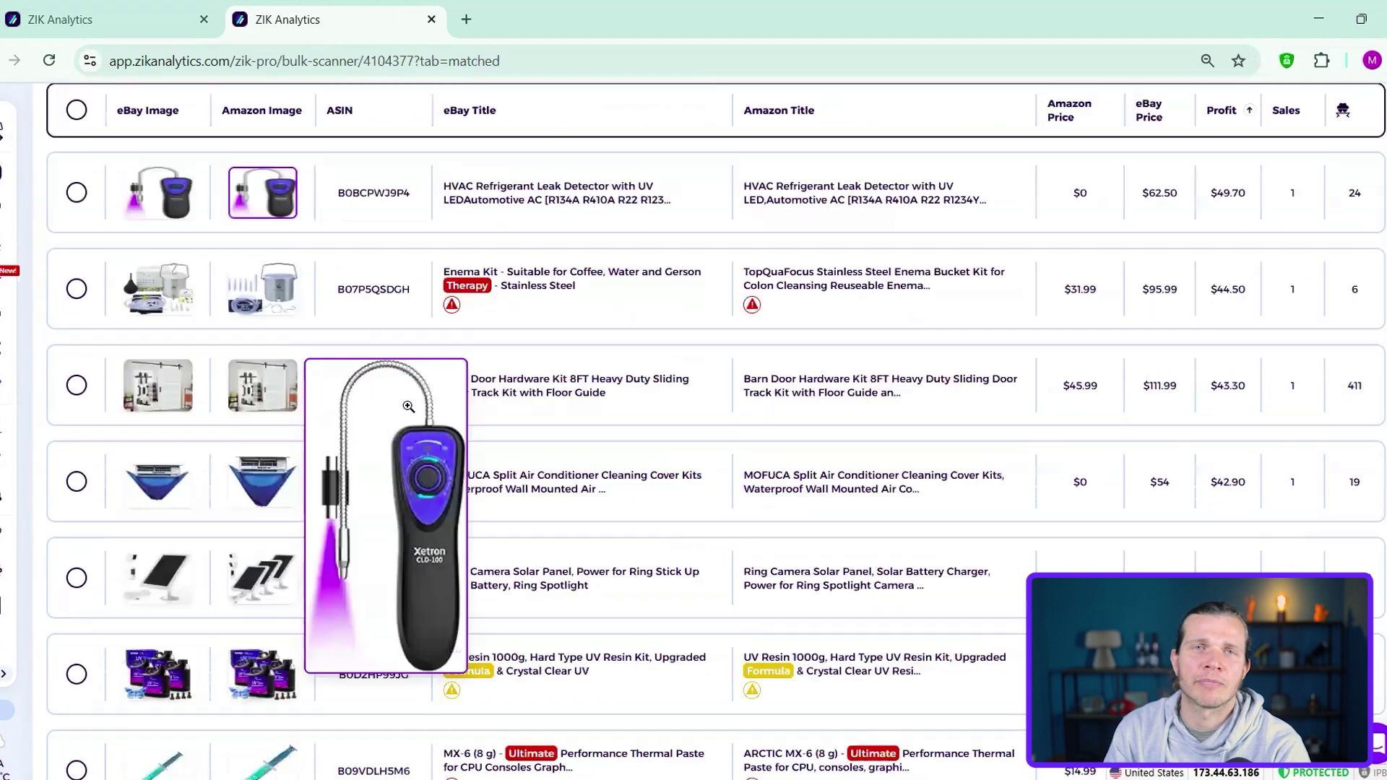
mouse_move(172, 468)
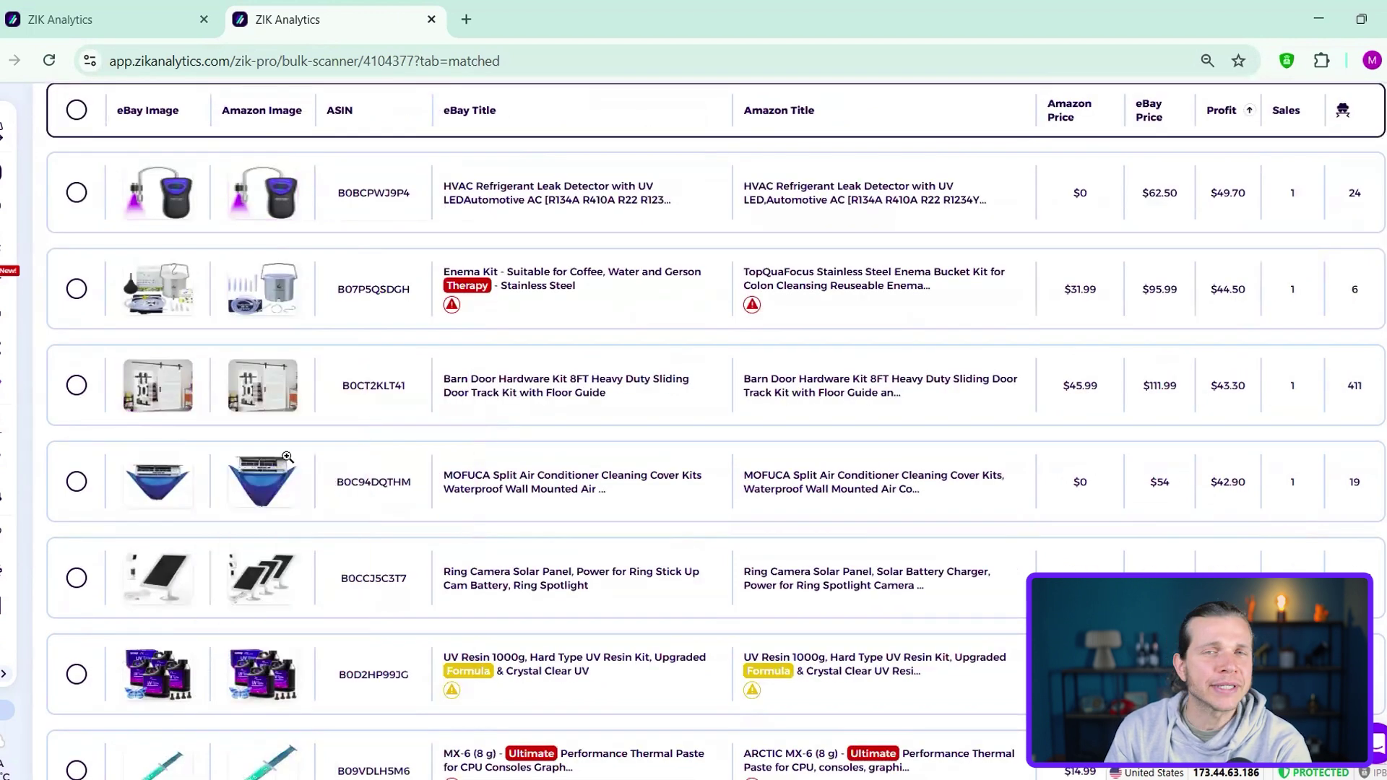
scroll(1273, 454, up, 5)
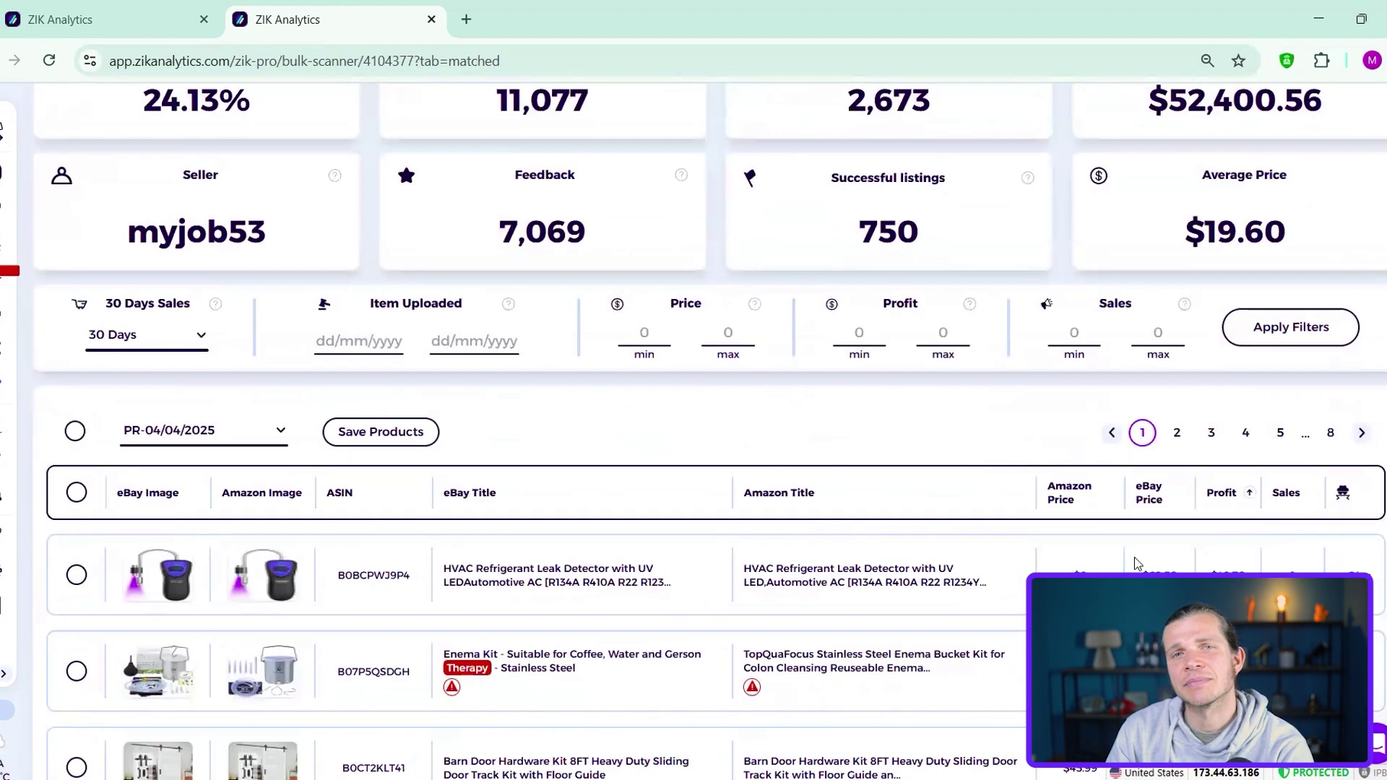
scroll(1137, 563, down, 3)
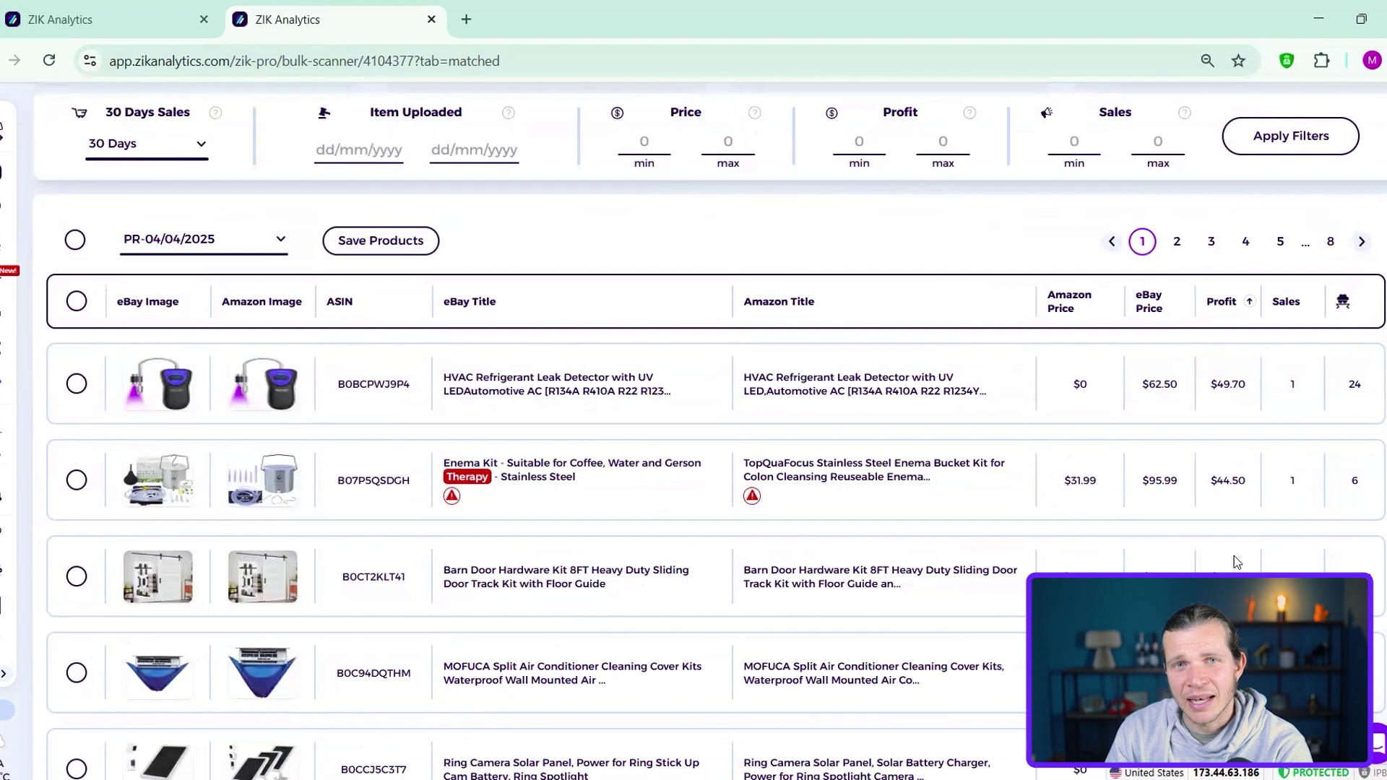
scroll(1171, 495, down, 2)
scroll(1239, 487, up, 5)
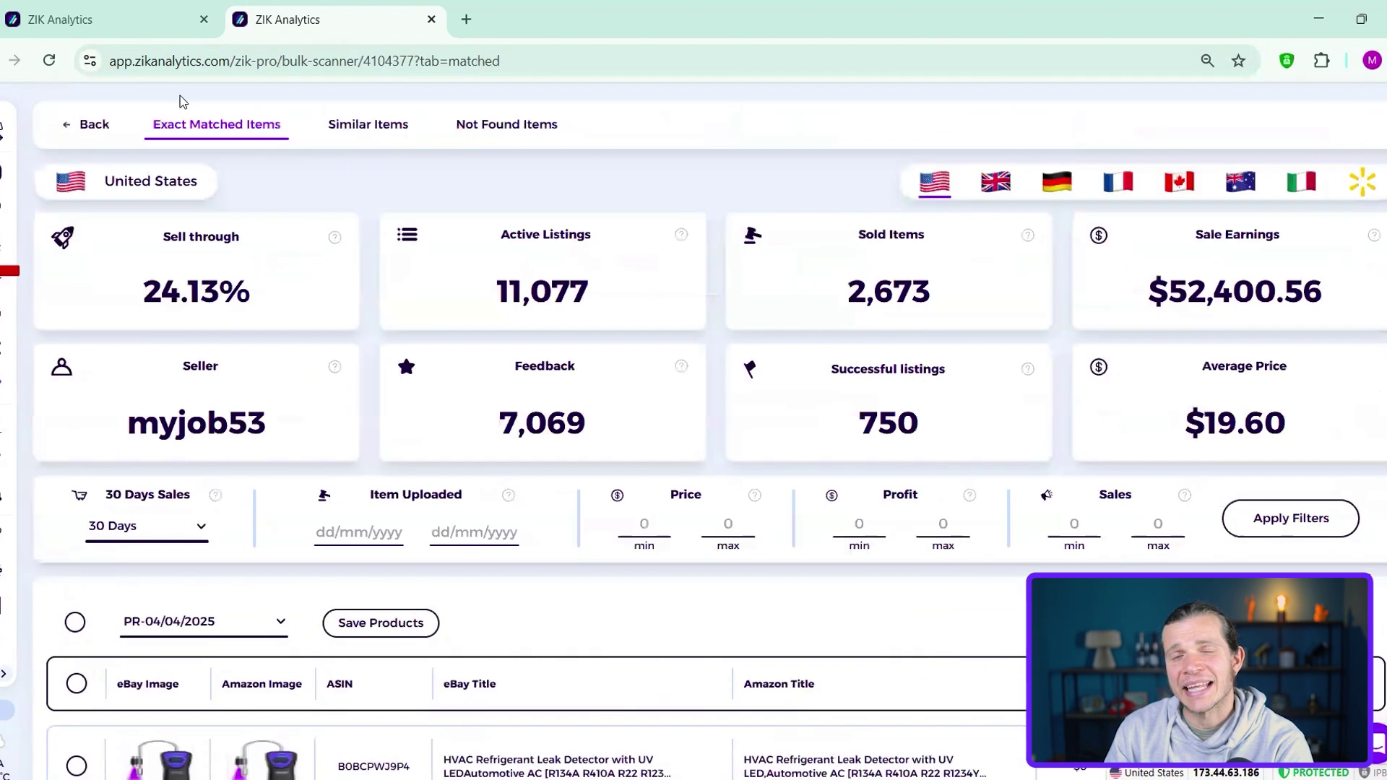
Step: View the seller's similar items and compare their eBay and Amazon images
click(368, 130)
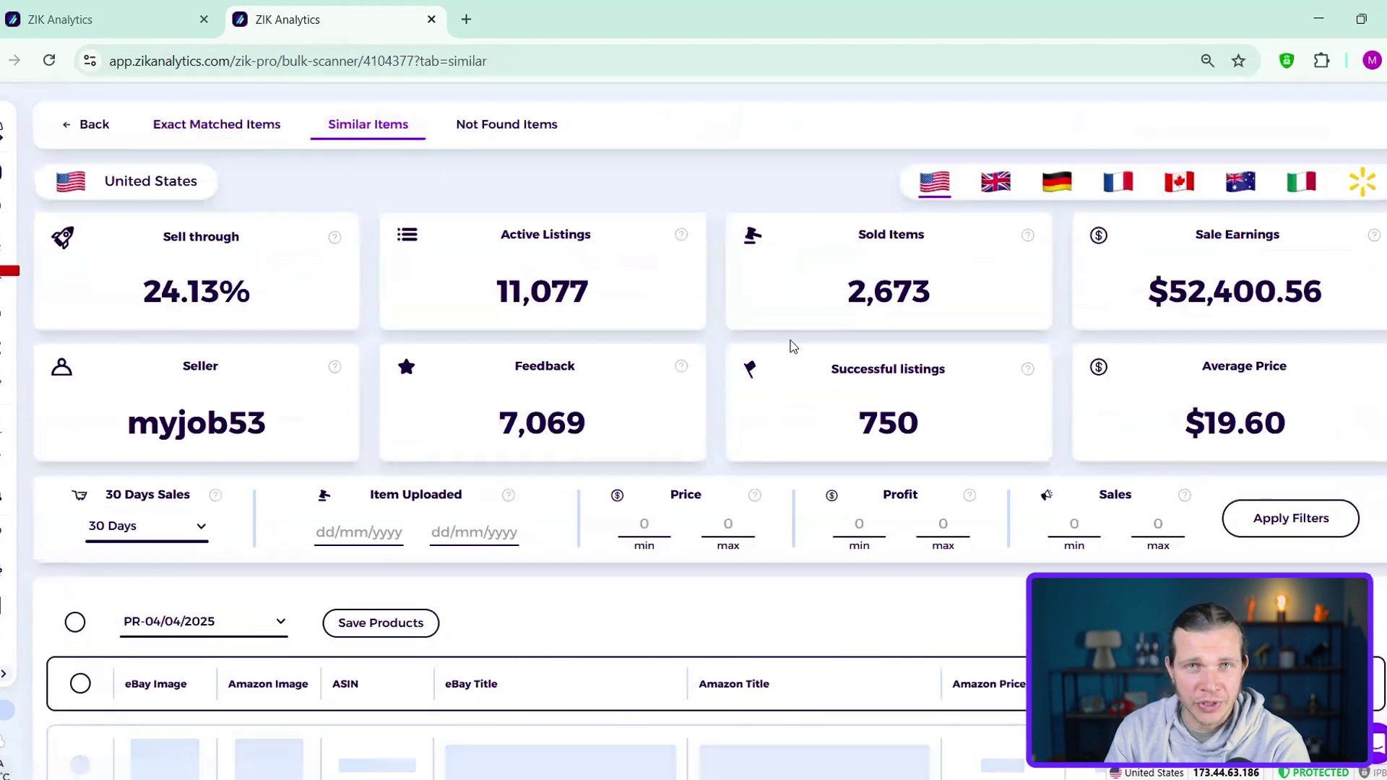
scroll(794, 346, down, 5)
mouse_move(150, 396)
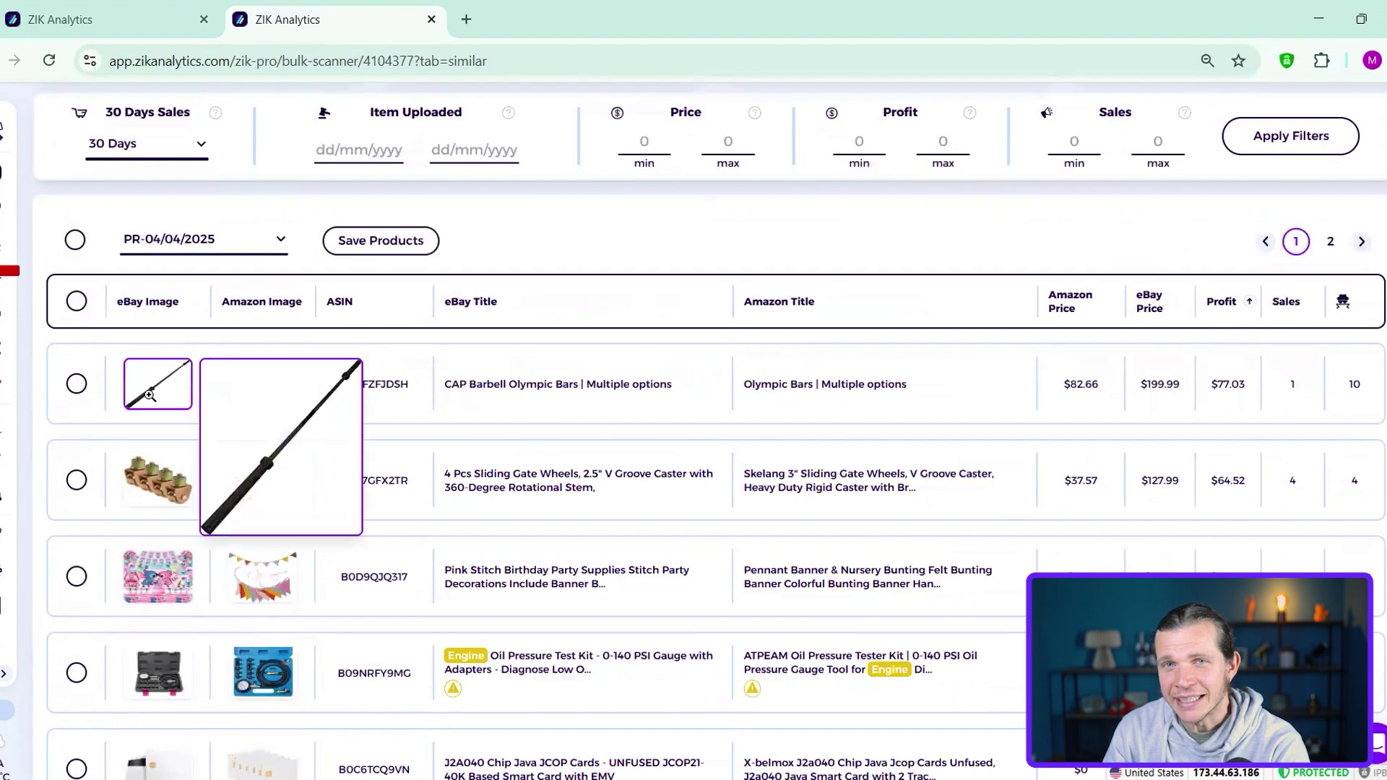
scroll(434, 253, up, 1)
Step: Find the Amazon source of the Not Found item "Compatible for Garmin Watch Charger Cable (2 Pack)" by searching its eBay listing image with Google Lens
click(543, 136)
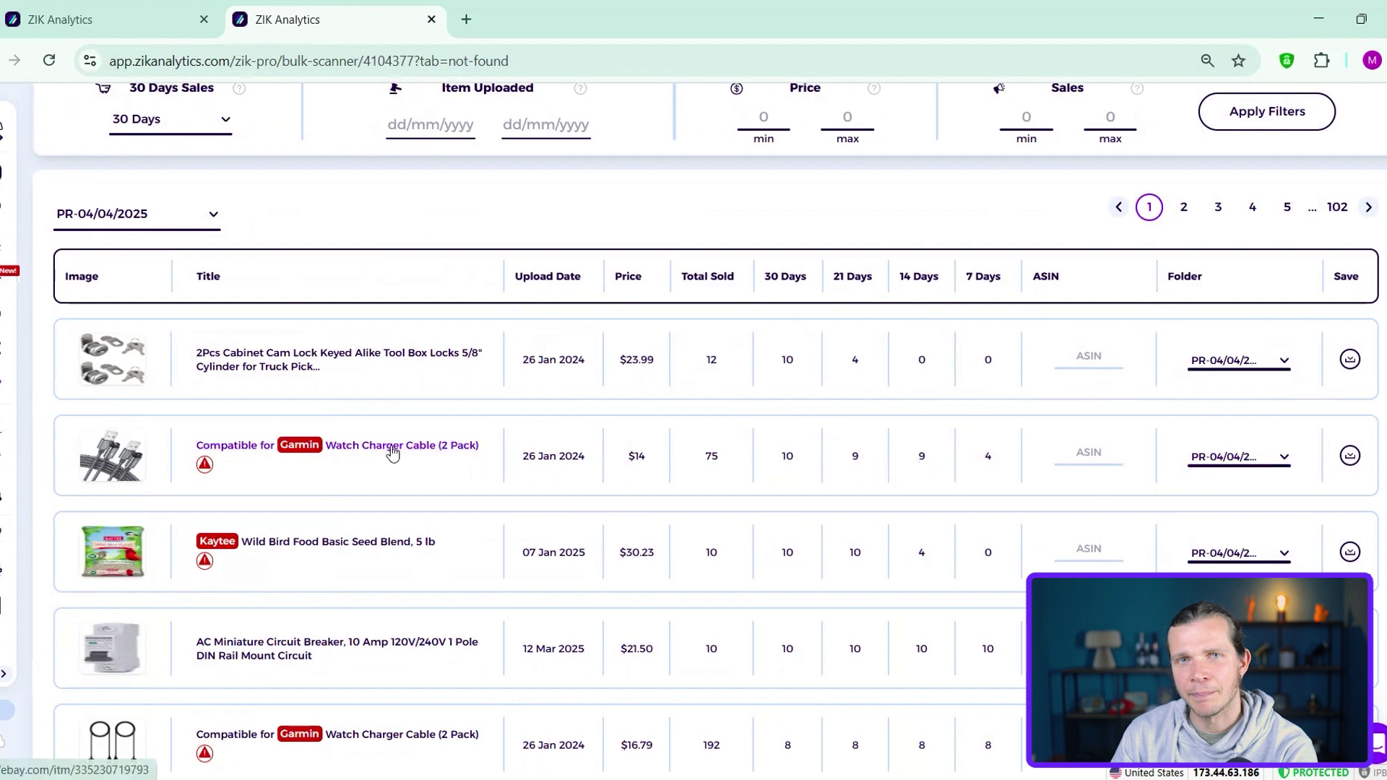
click(393, 453)
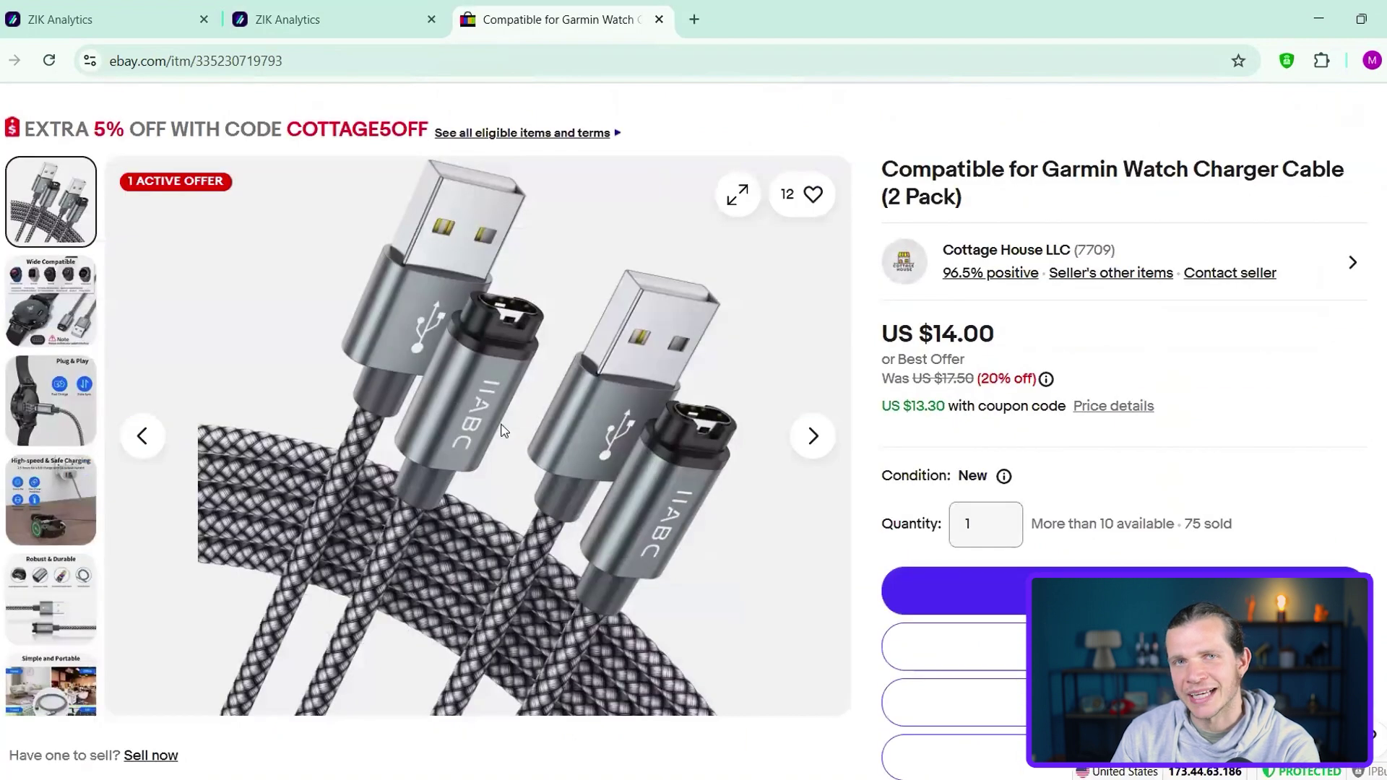
right_click(498, 434)
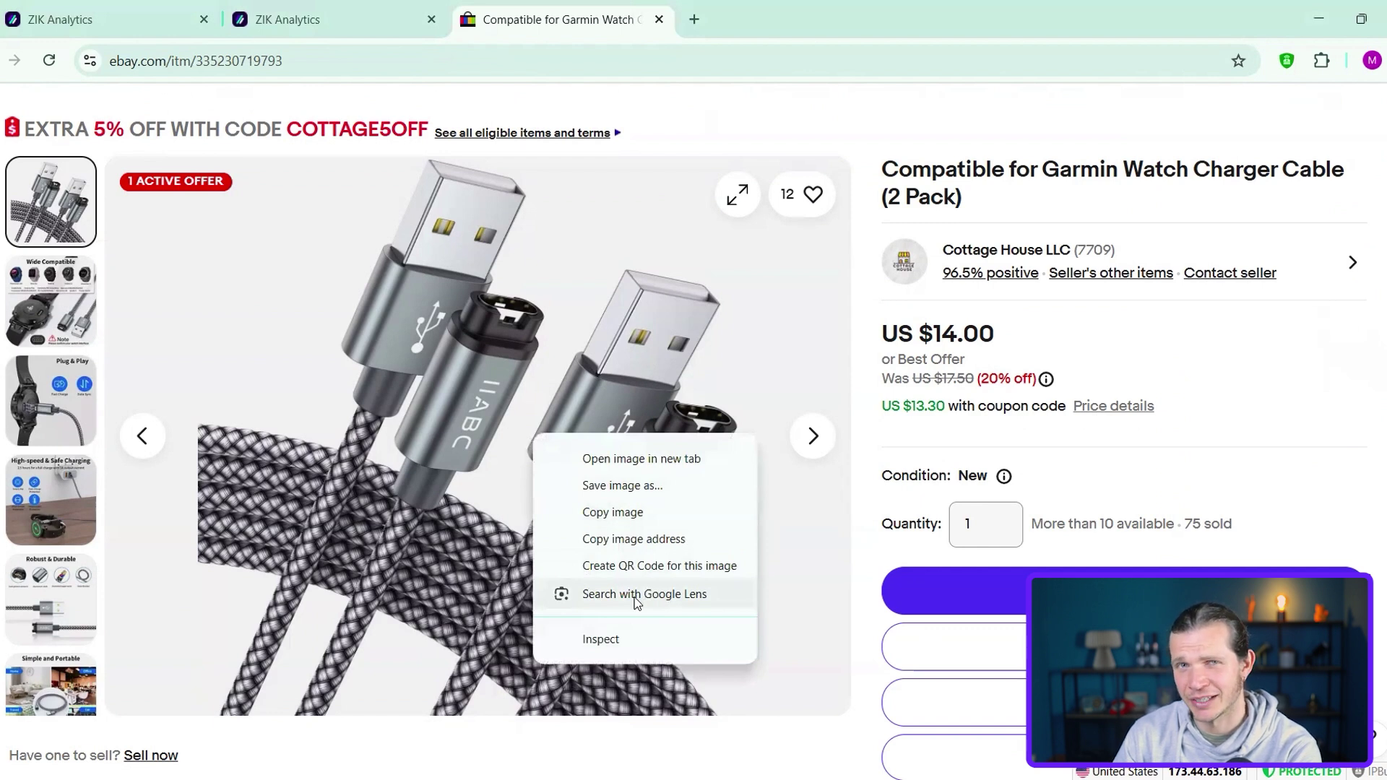
click(645, 594)
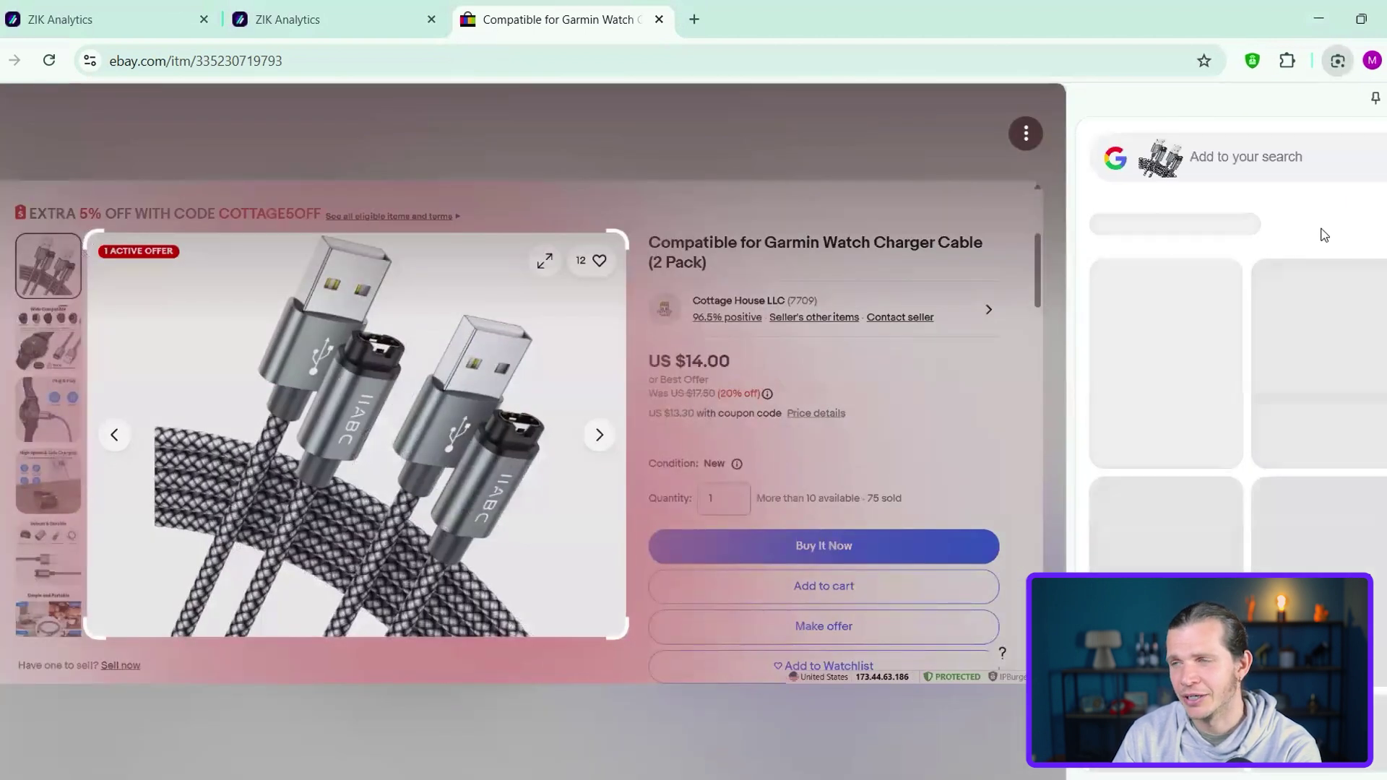
click(1188, 302)
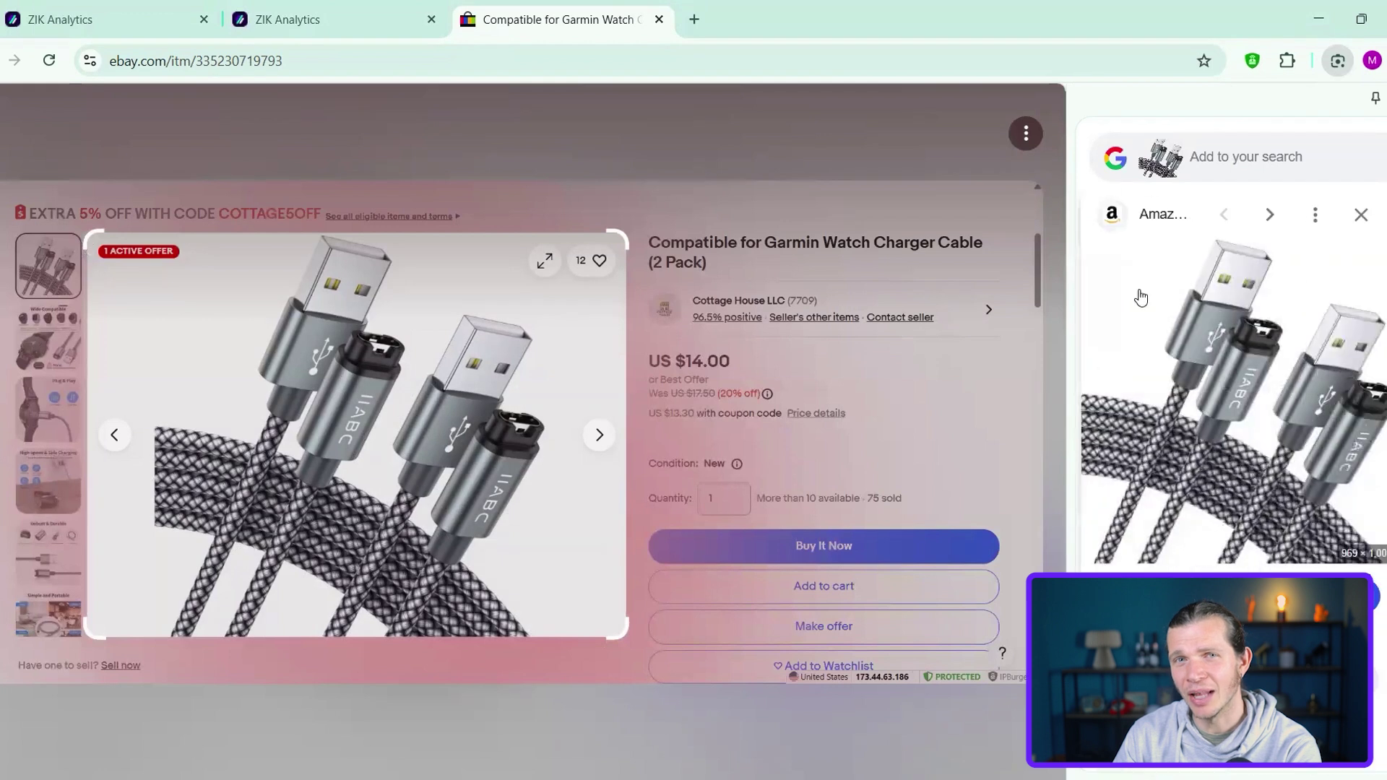
scroll(694, 426, down, 4)
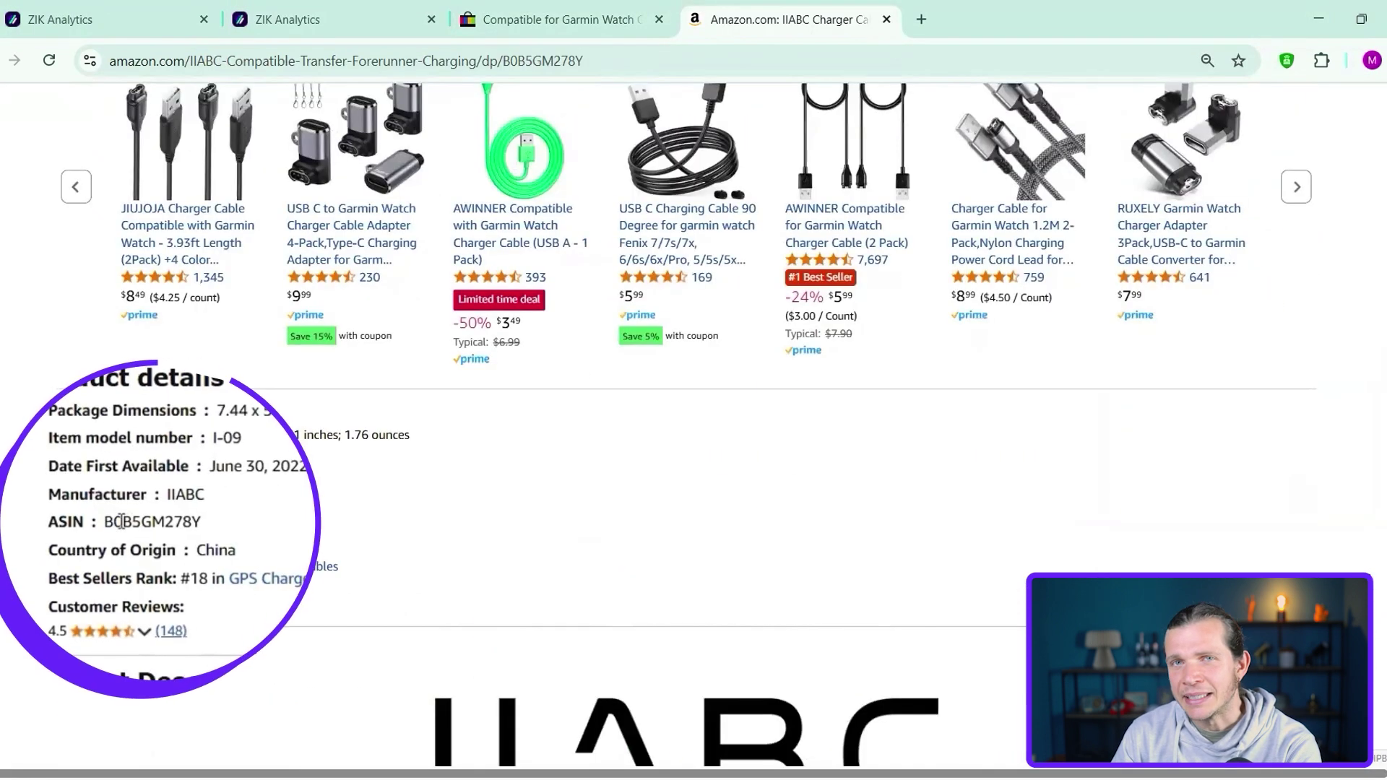
Step: Copy the ASIN B0B5GM278Y from the Amazon product details and enter it for the Garmin watch charger cable in the Not Found items
drag(106, 521, 215, 523)
key(ctrl+c)
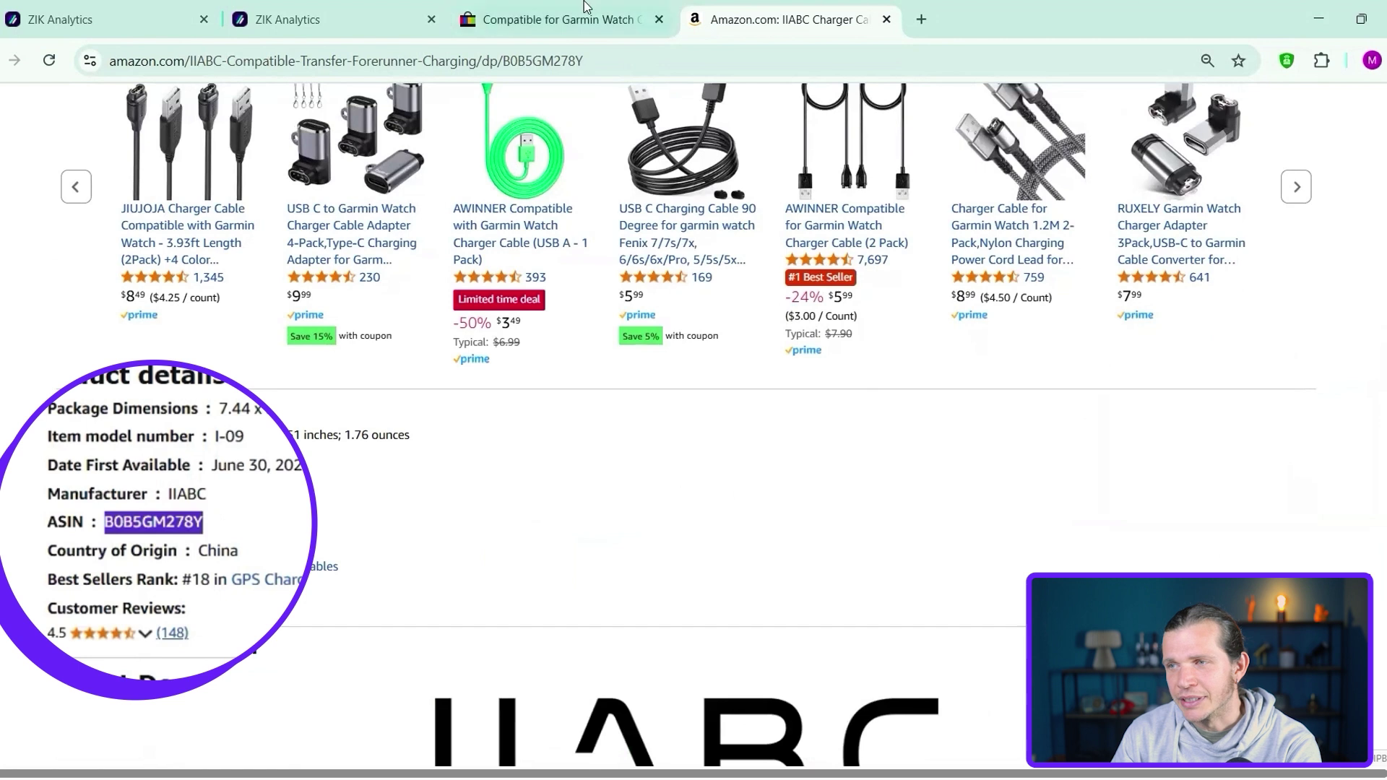
click(381, 24)
click(1094, 454)
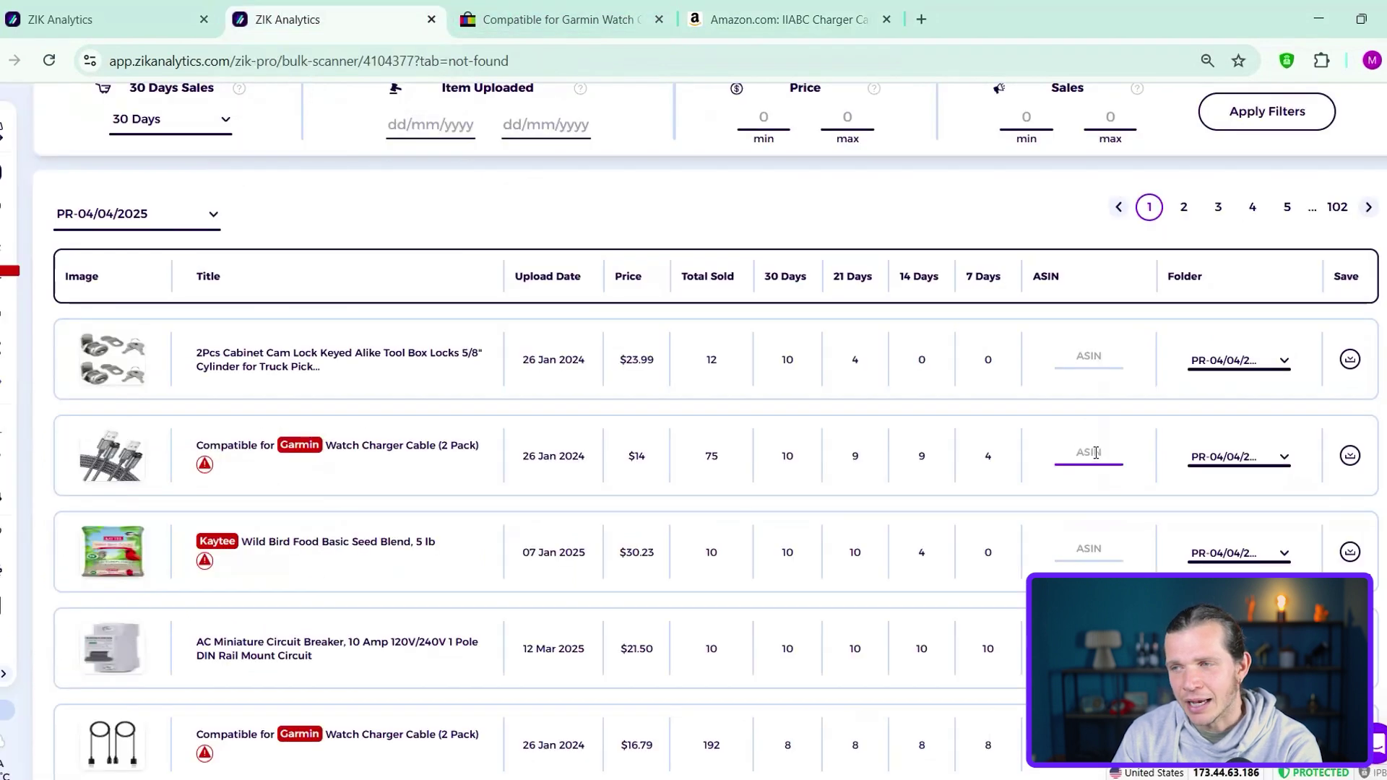
key(ctrl+v)
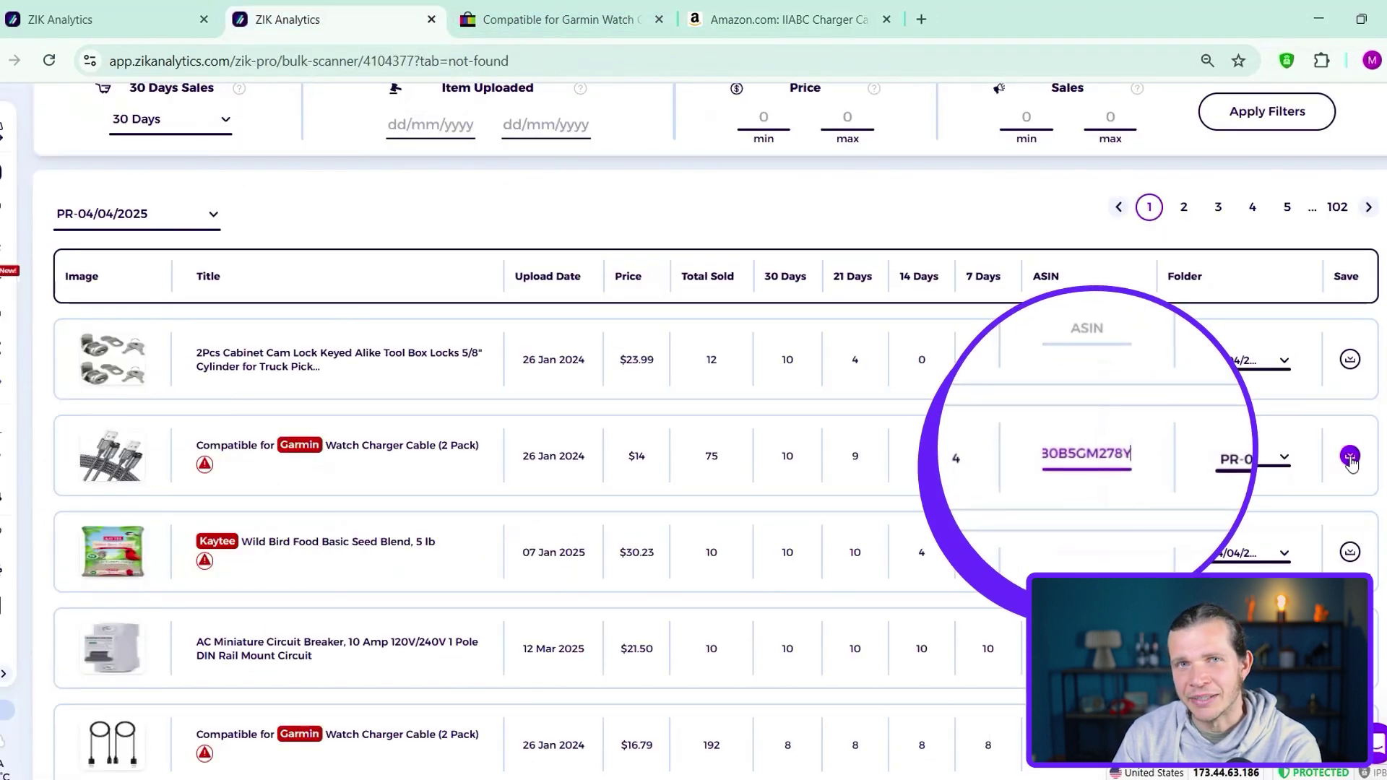
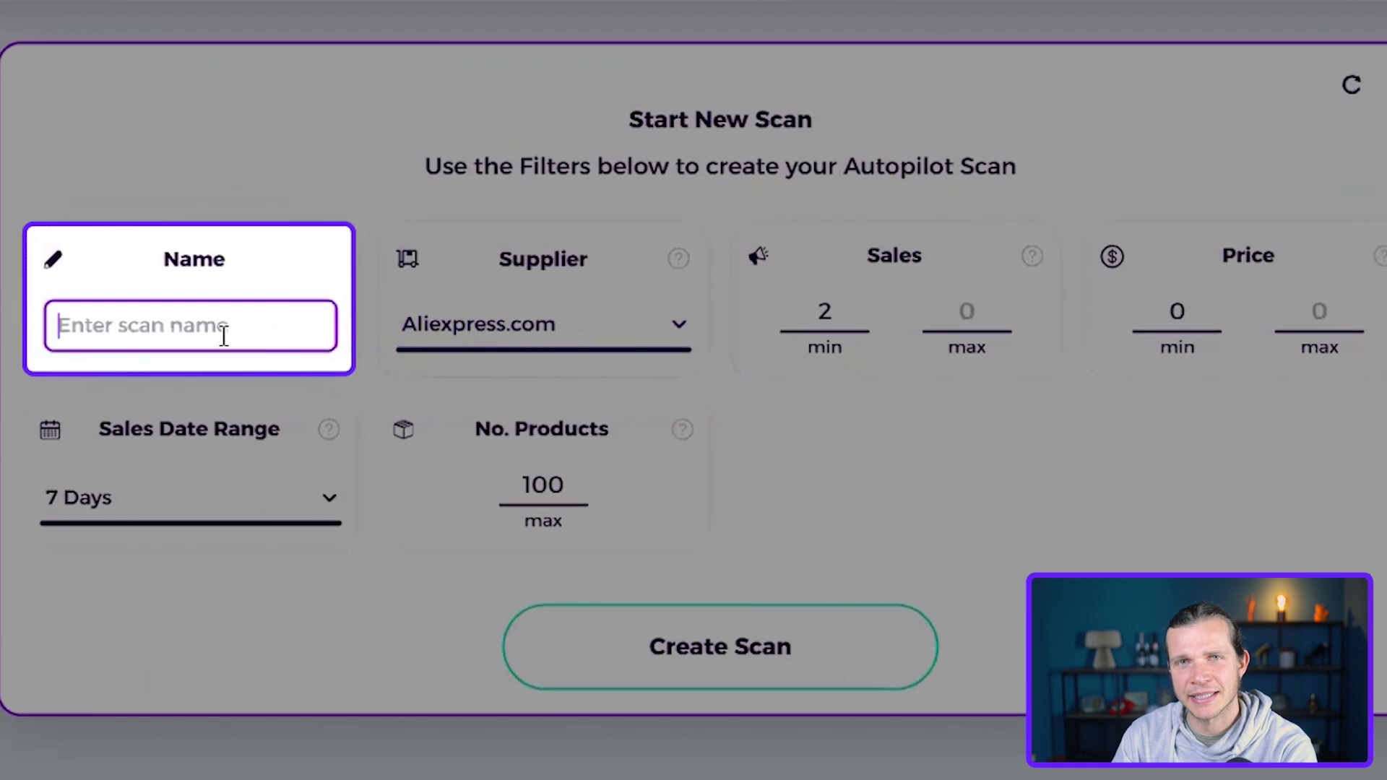
Step: Name the new Autopilot scan "PR- 04/04/2025" and choose Amazon.com as its supplier
text(PR- 0)
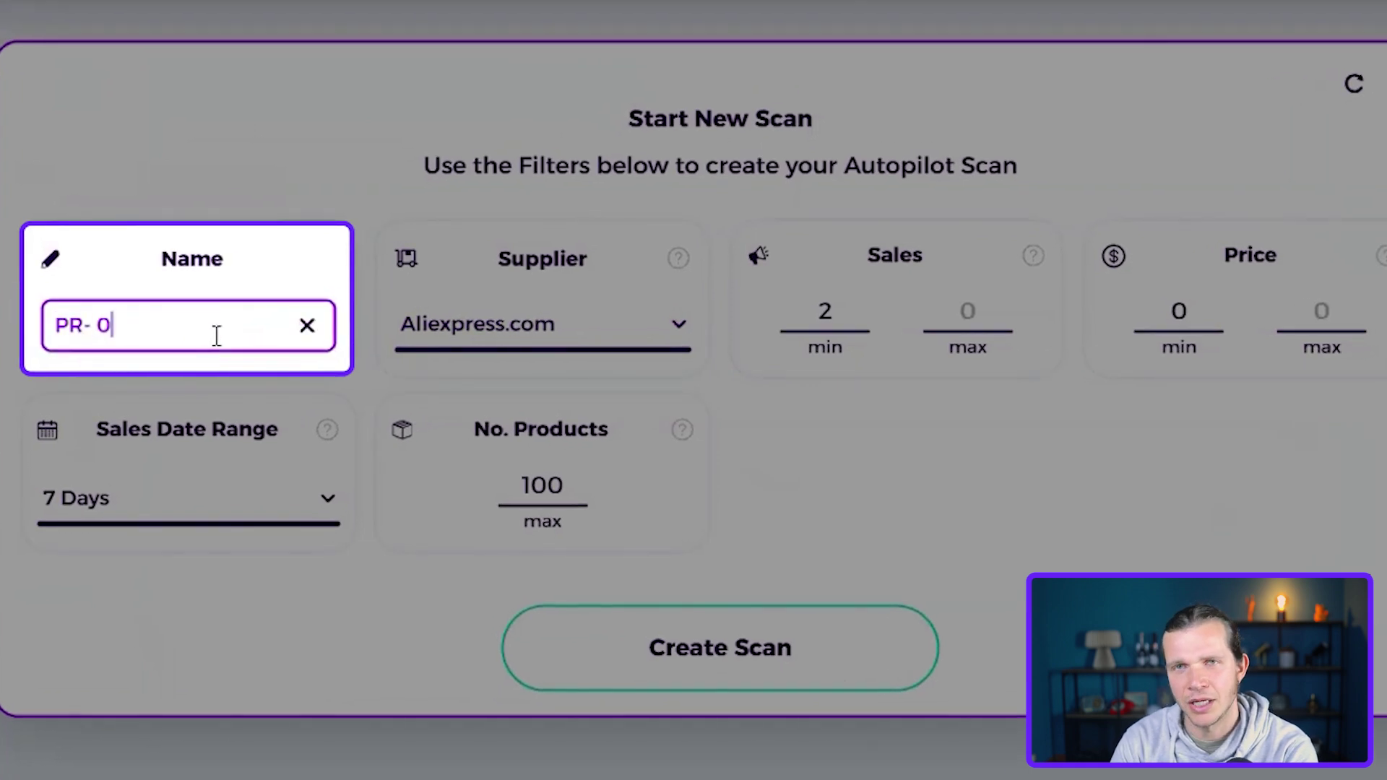
text(4/04/2025)
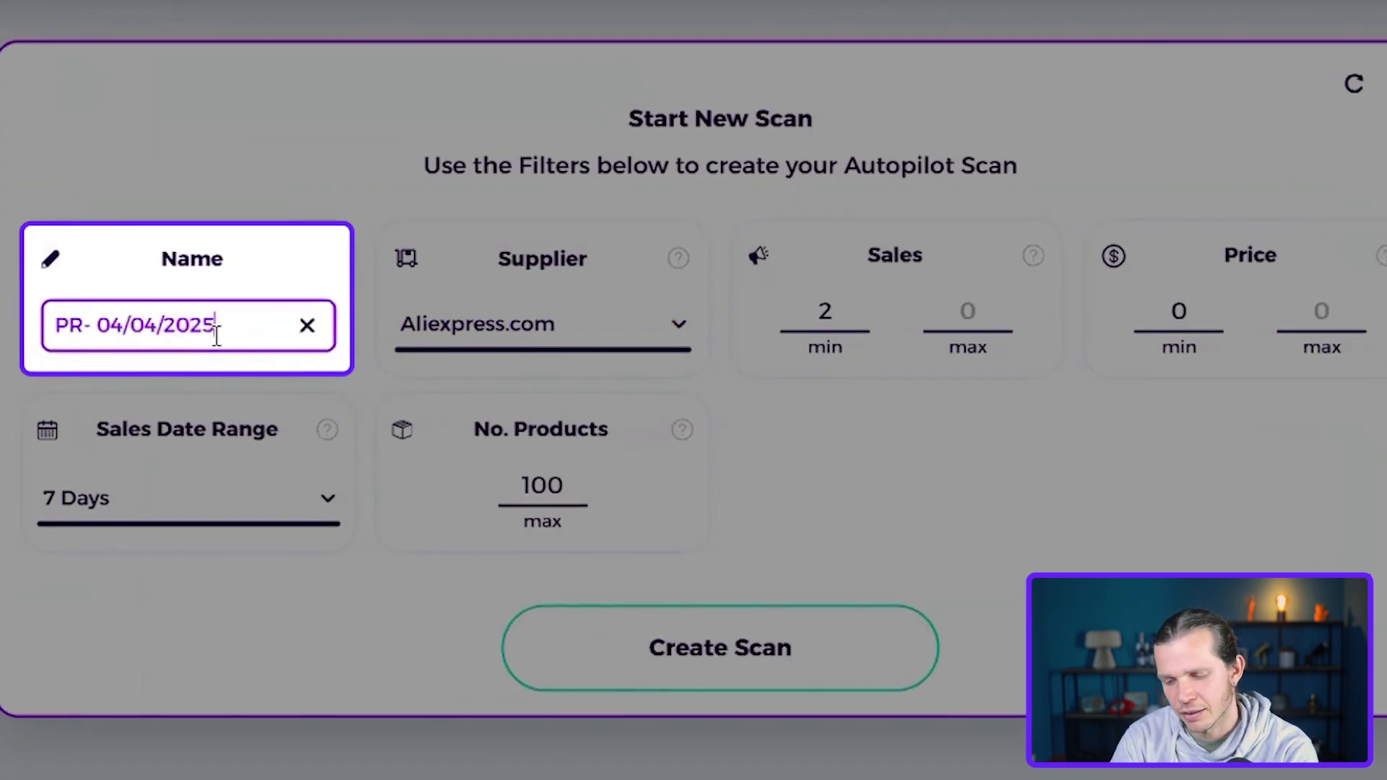
click(592, 311)
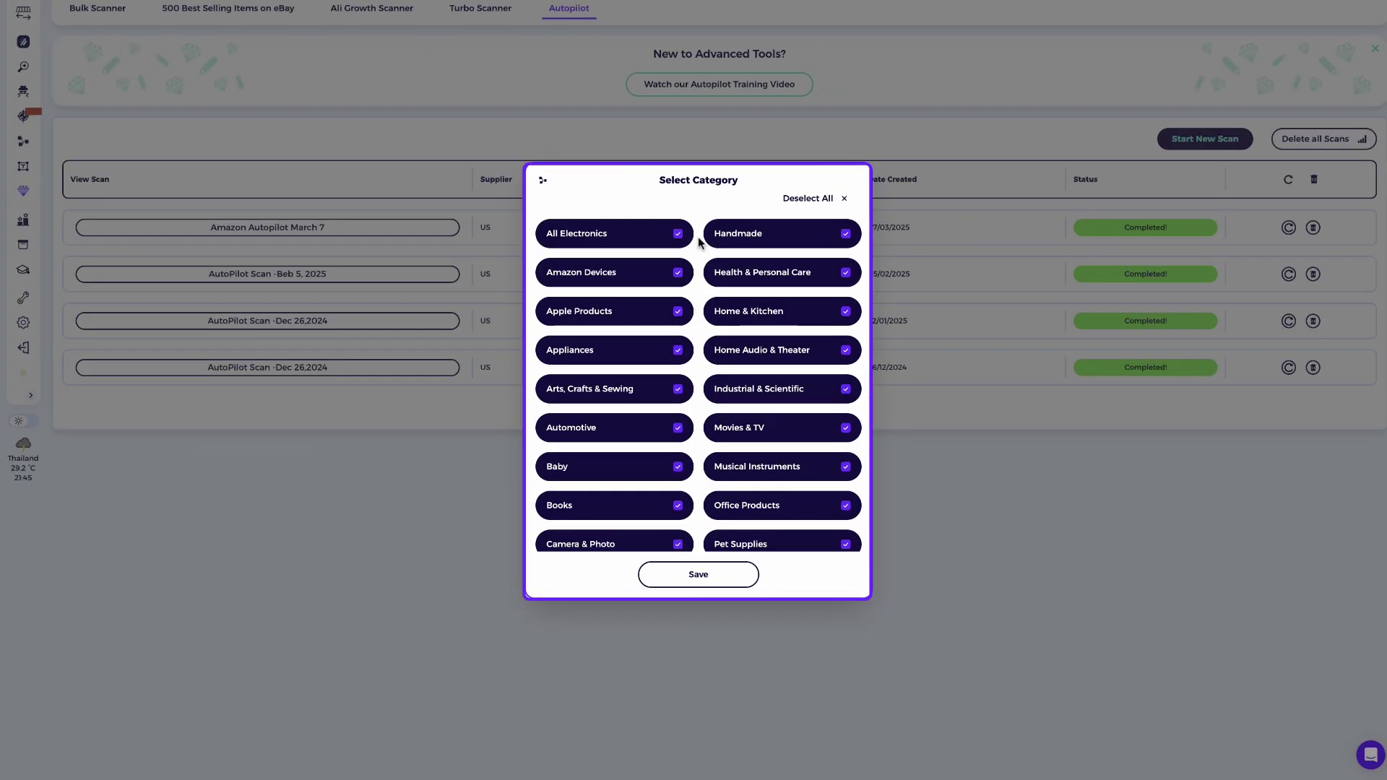
Step: Exclude the categories Amazon Devices, Apple Products, Grocery & Gourmet Food, Collectible Coins, Software, Digital Music and Wine from the Autopilot scan
click(677, 274)
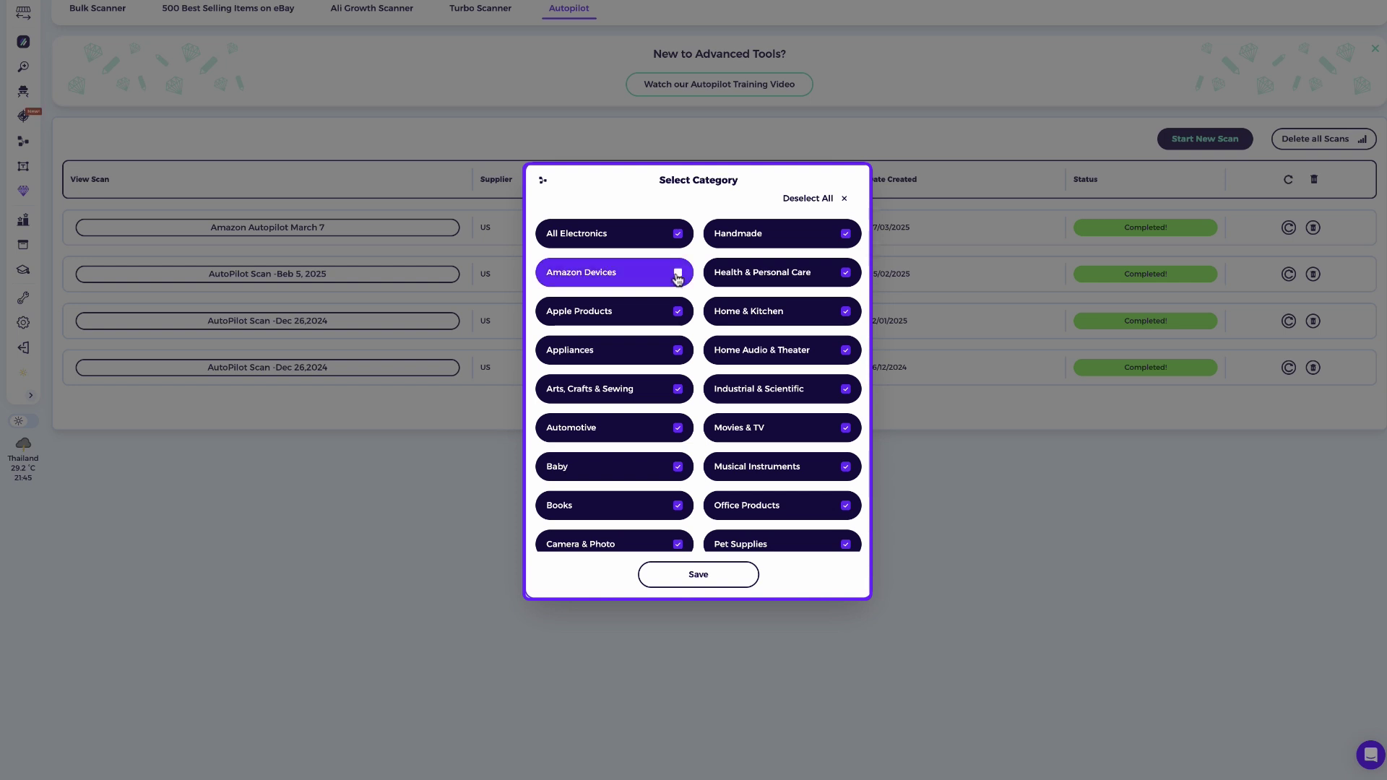
click(679, 313)
scroll(680, 354, down, 5)
click(678, 537)
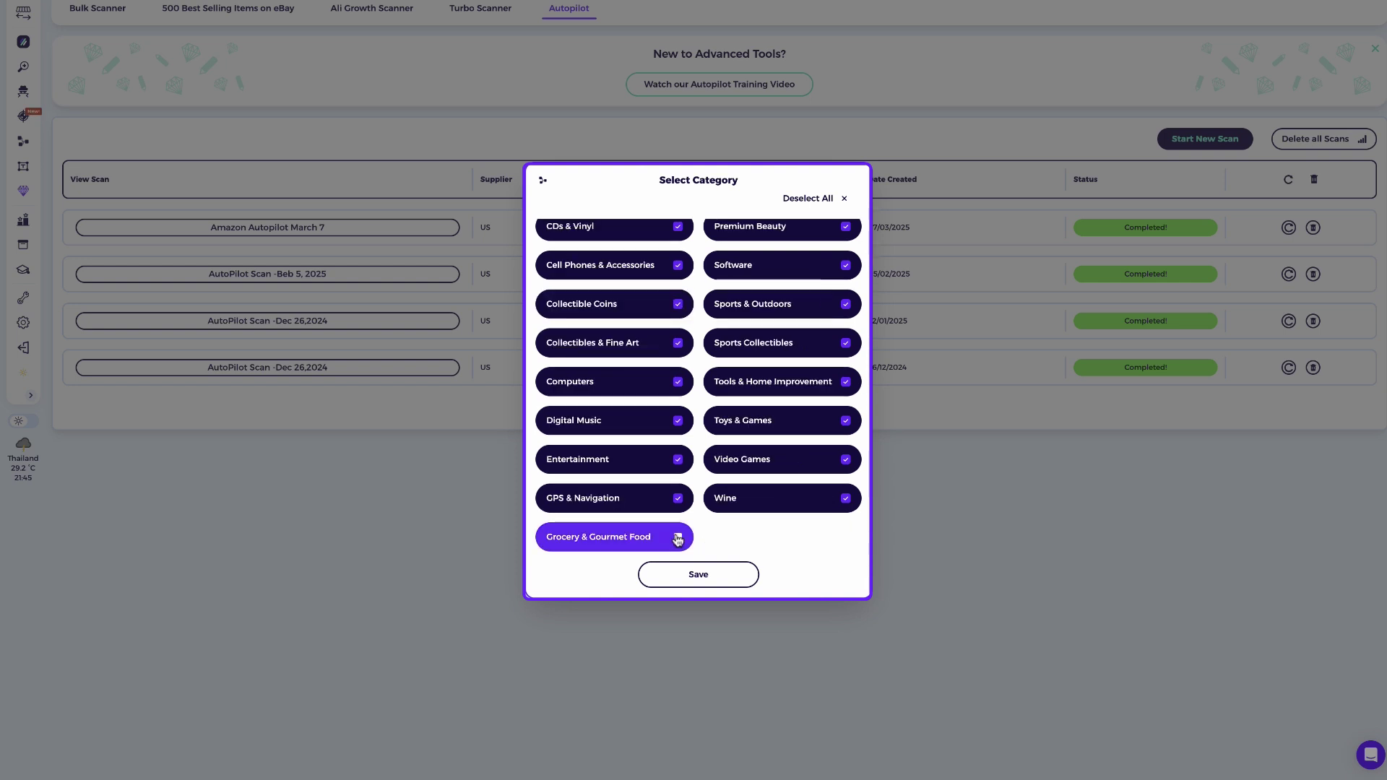
click(679, 304)
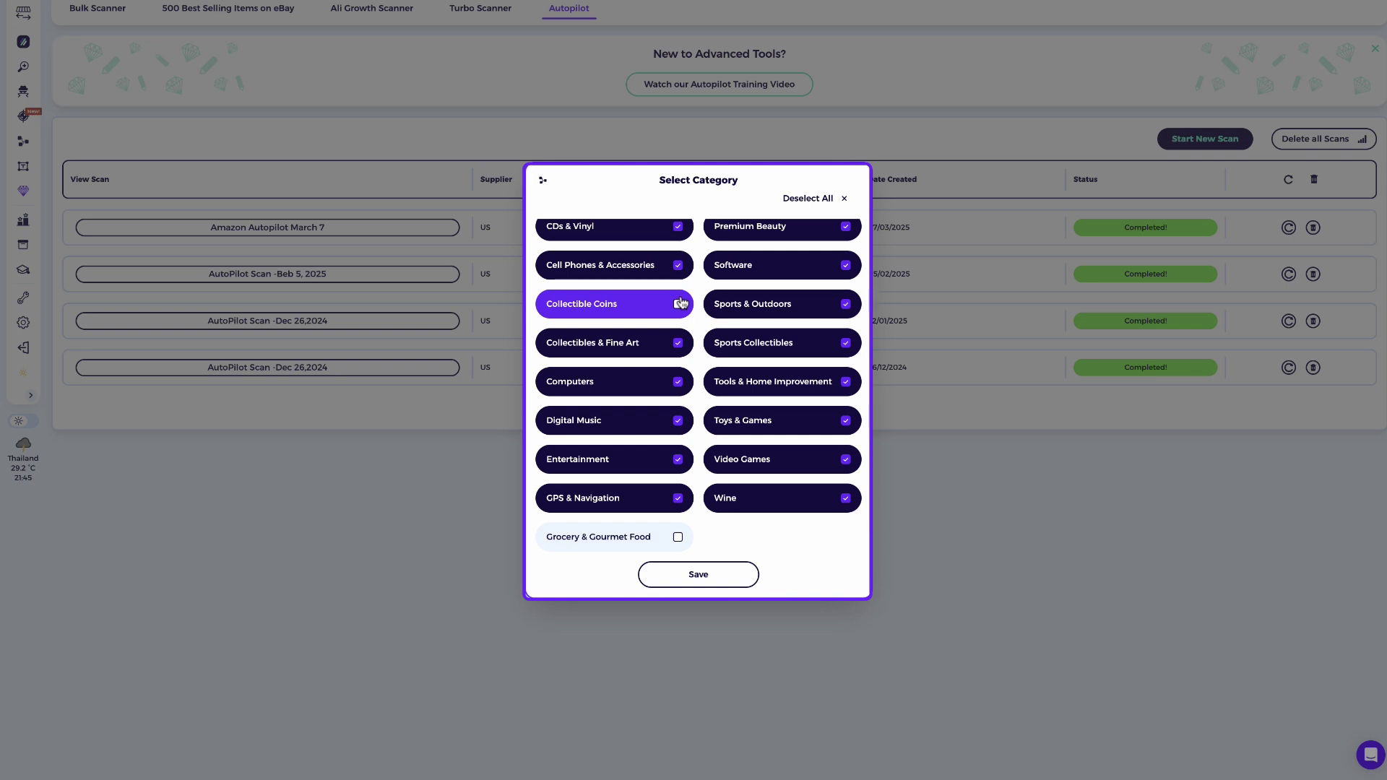
click(747, 271)
click(614, 426)
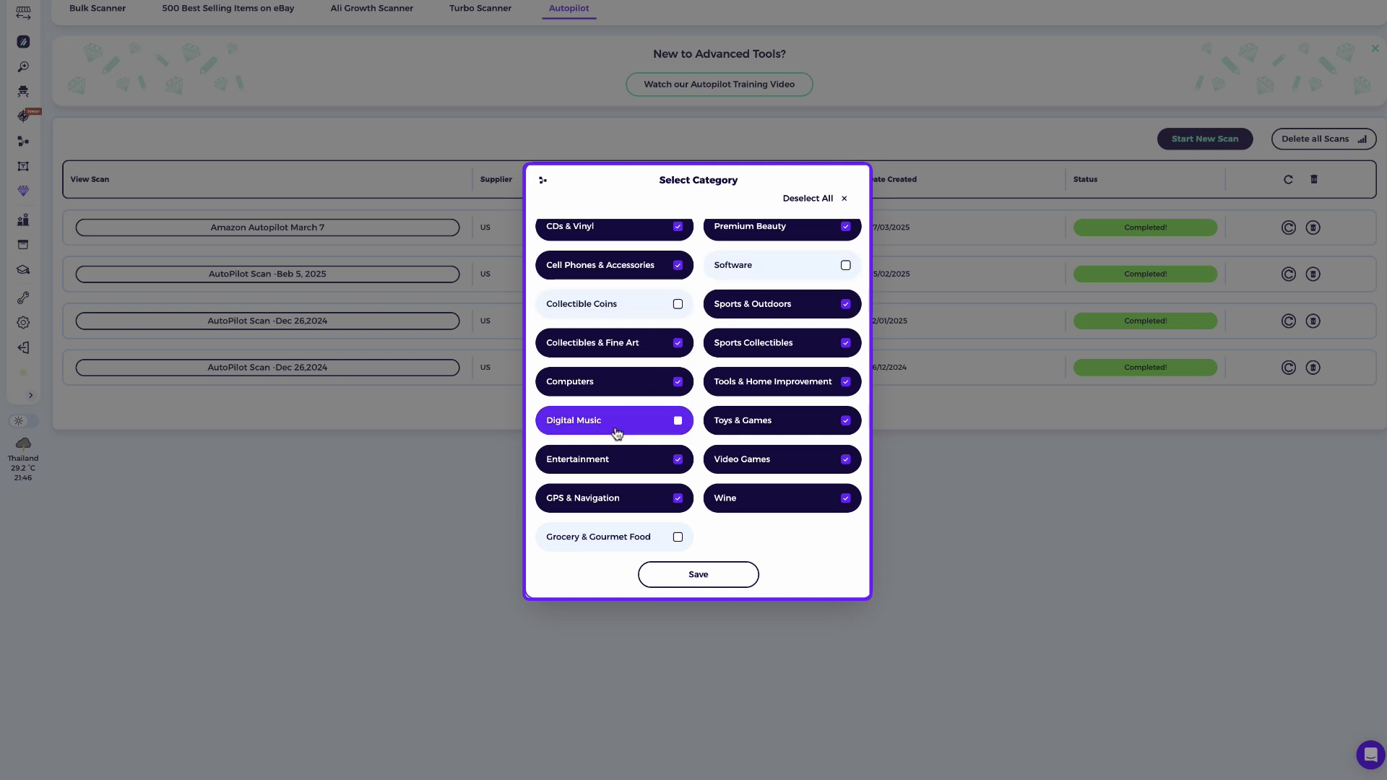
click(738, 507)
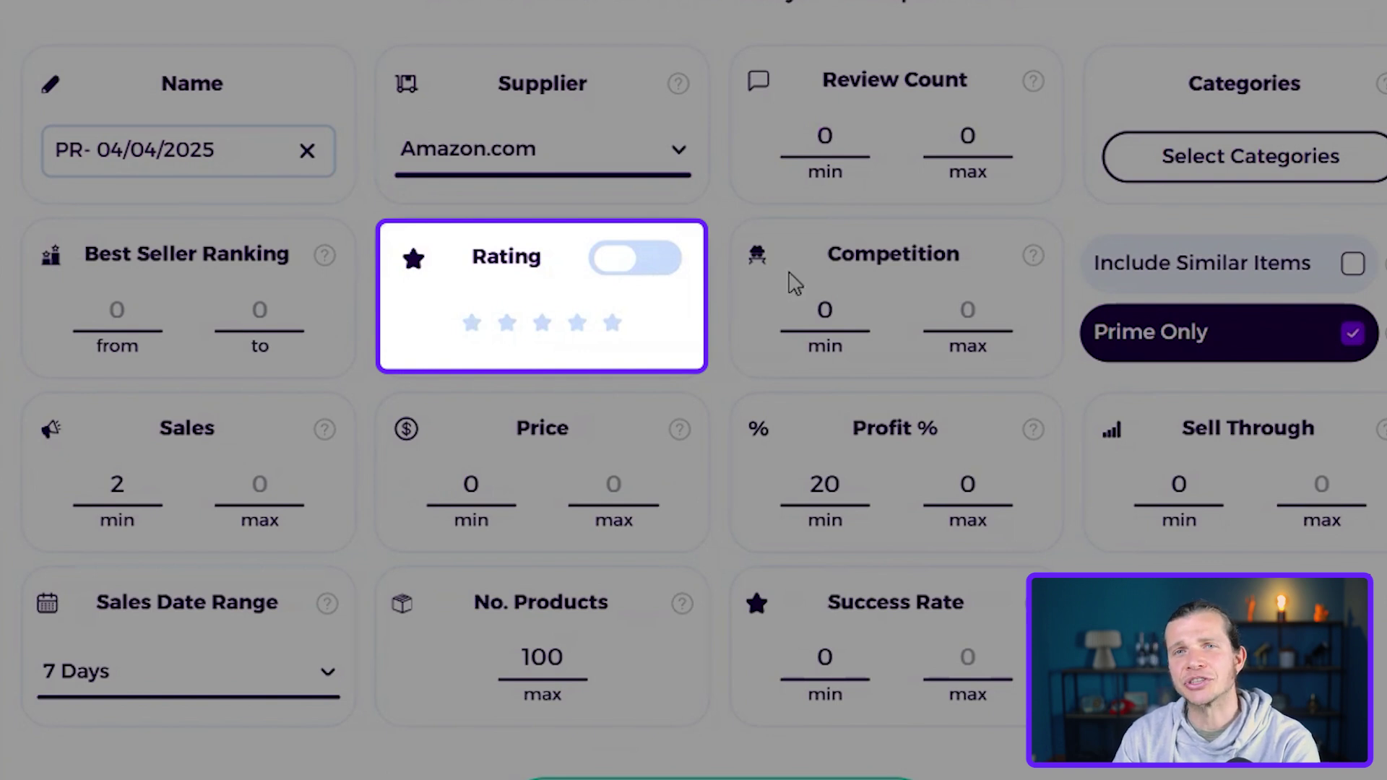
Step: Set the Autopilot scan's rating filter to four stars and its maximum competition to 5
click(576, 326)
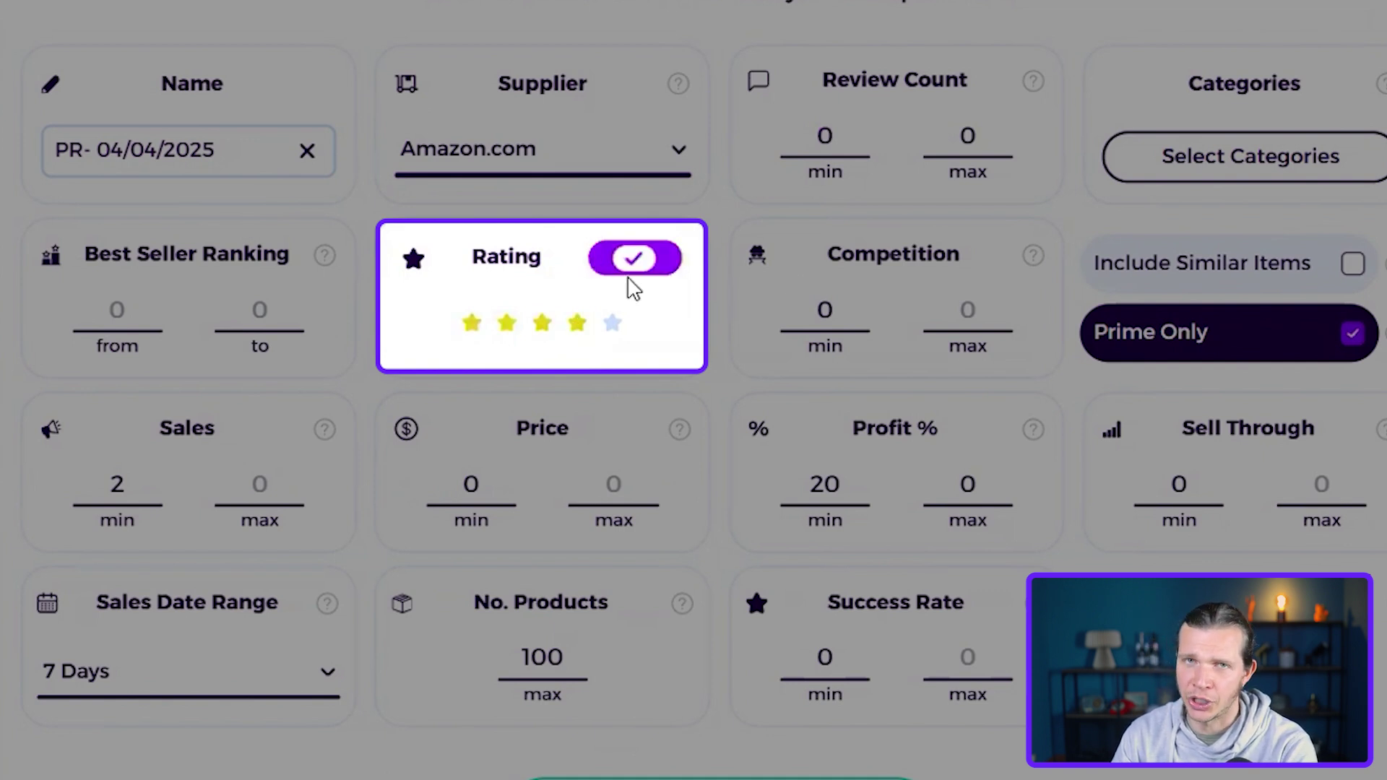
click(843, 306)
drag(843, 306, 810, 309)
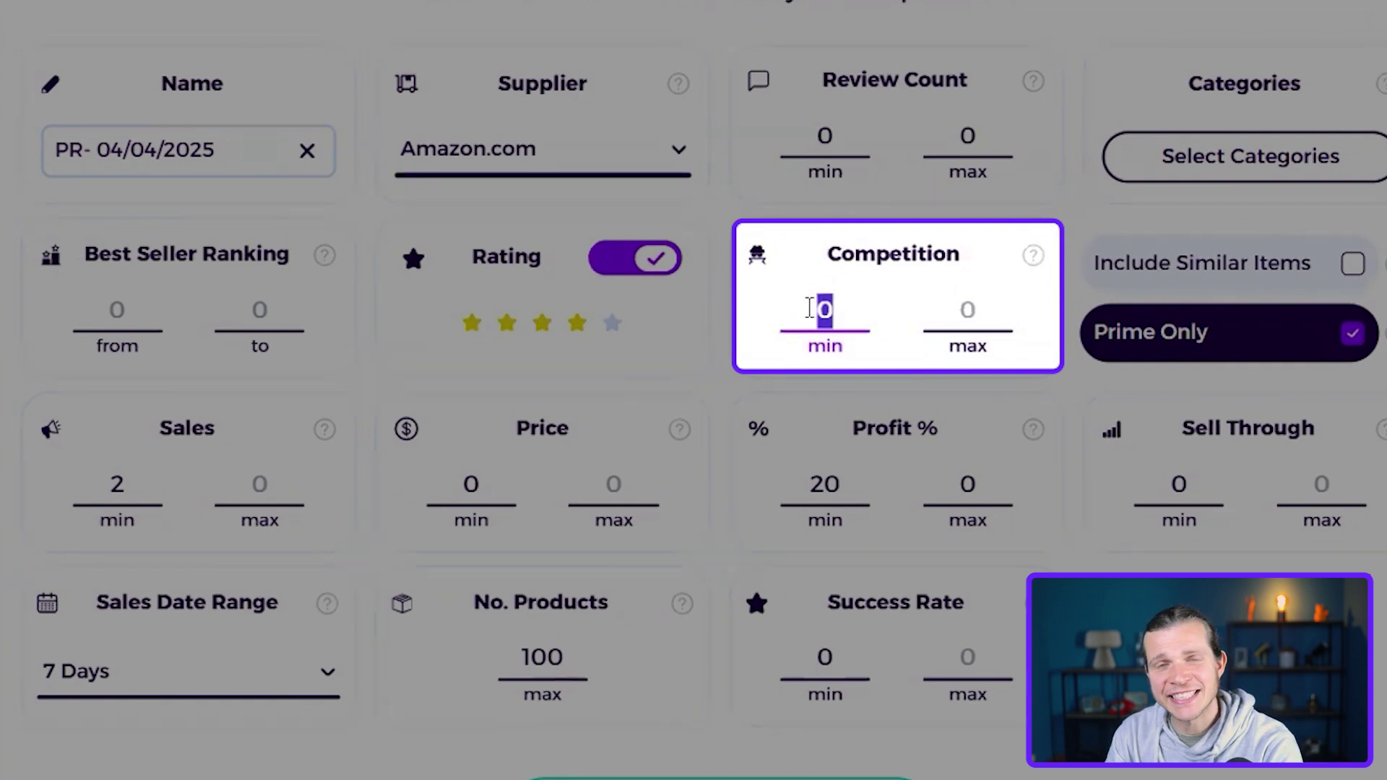
click(993, 307)
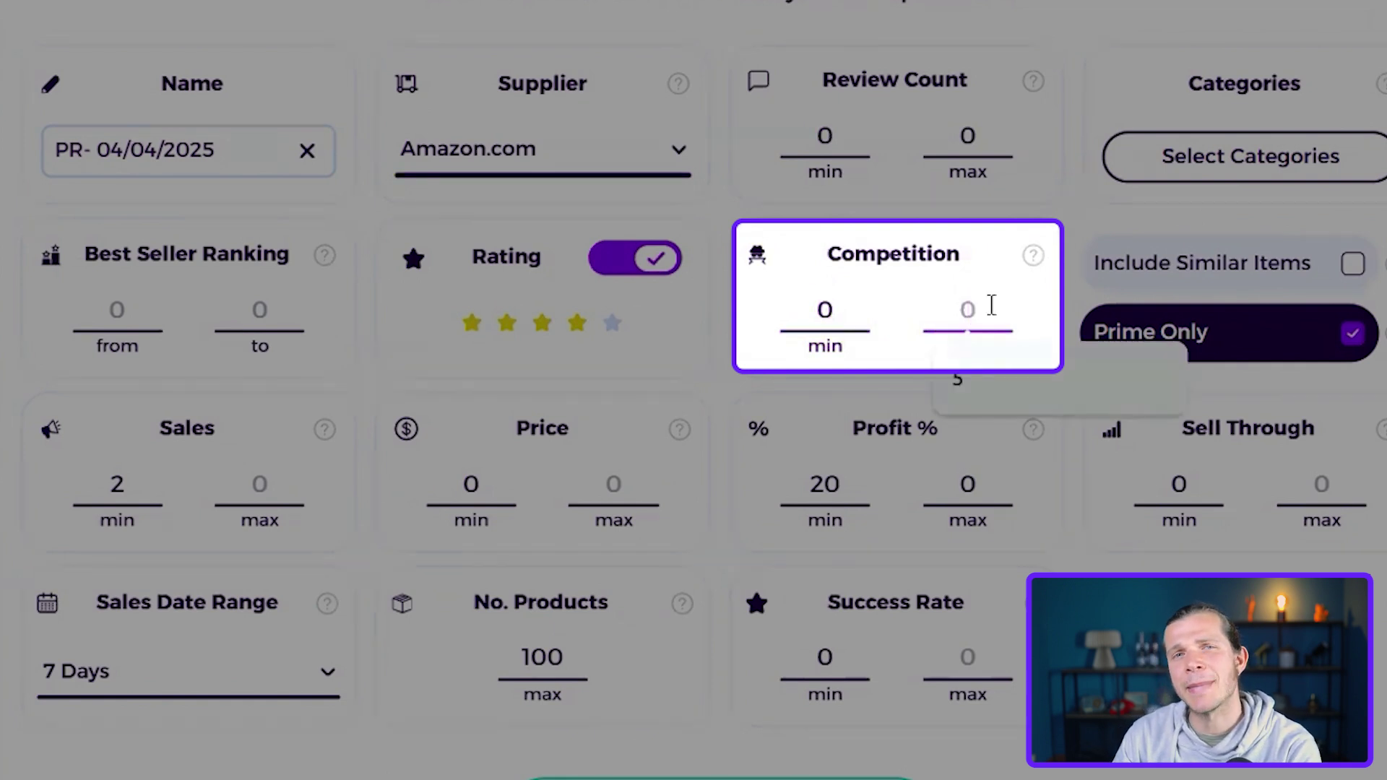
text(5)
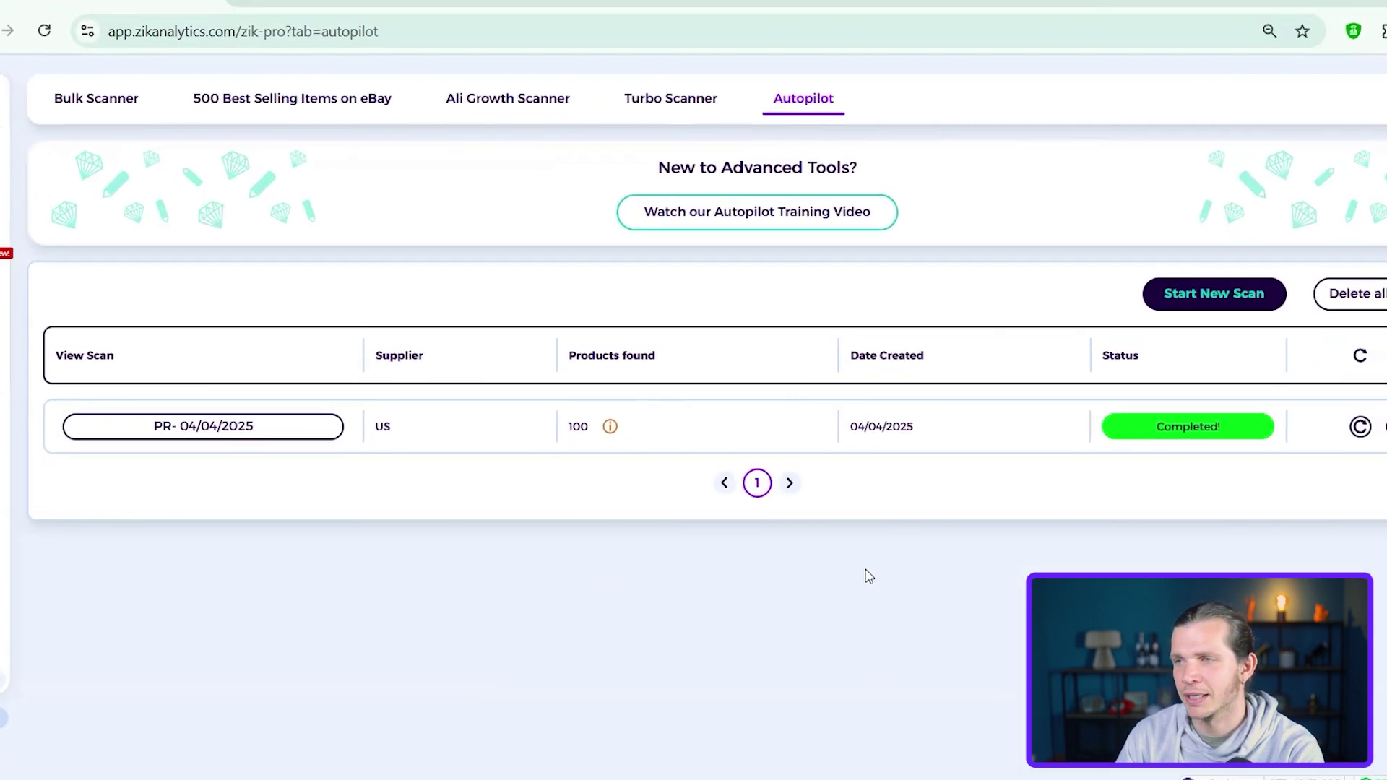
Step: Open the completed Autopilot scan PR- 04/04/2025 and examine its products' prices, sell-through, success rate, sales, competition and profit
double_click(589, 437)
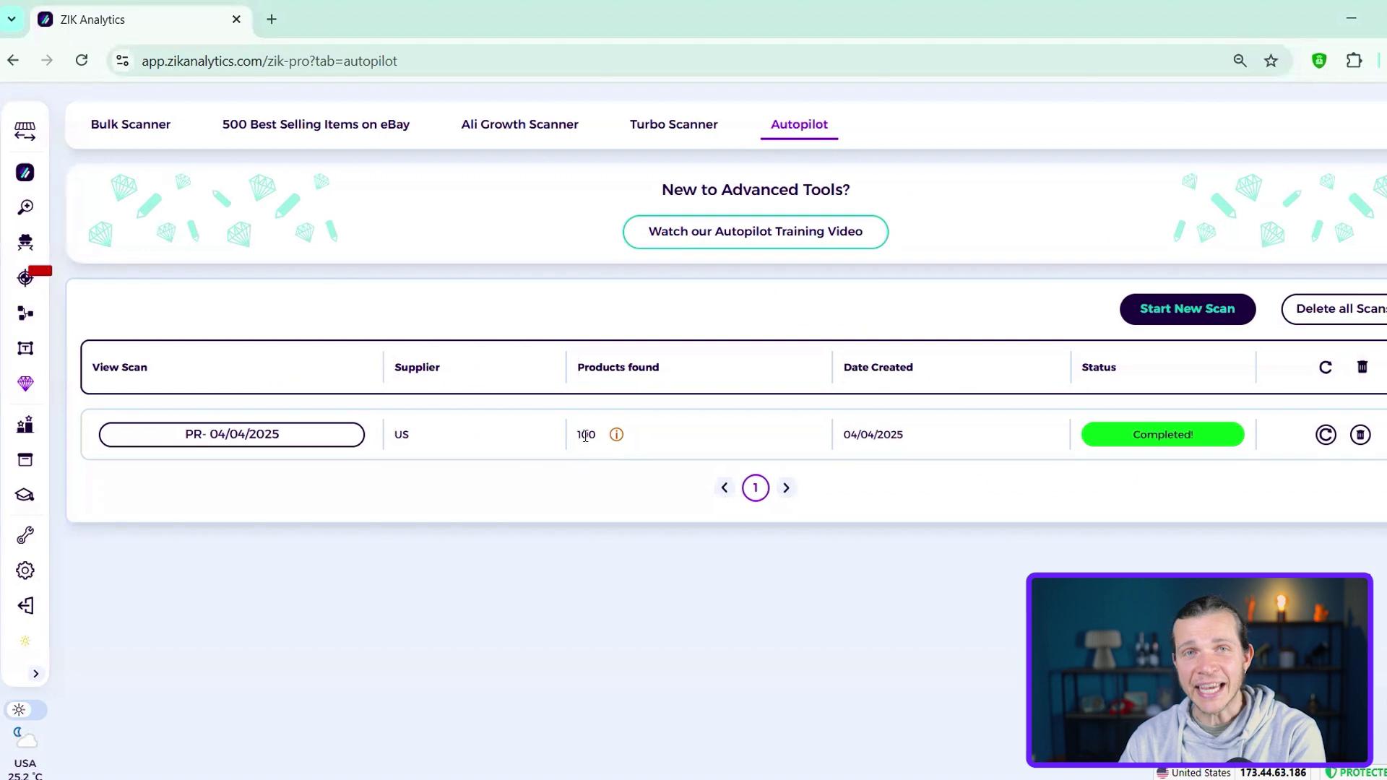
click(604, 442)
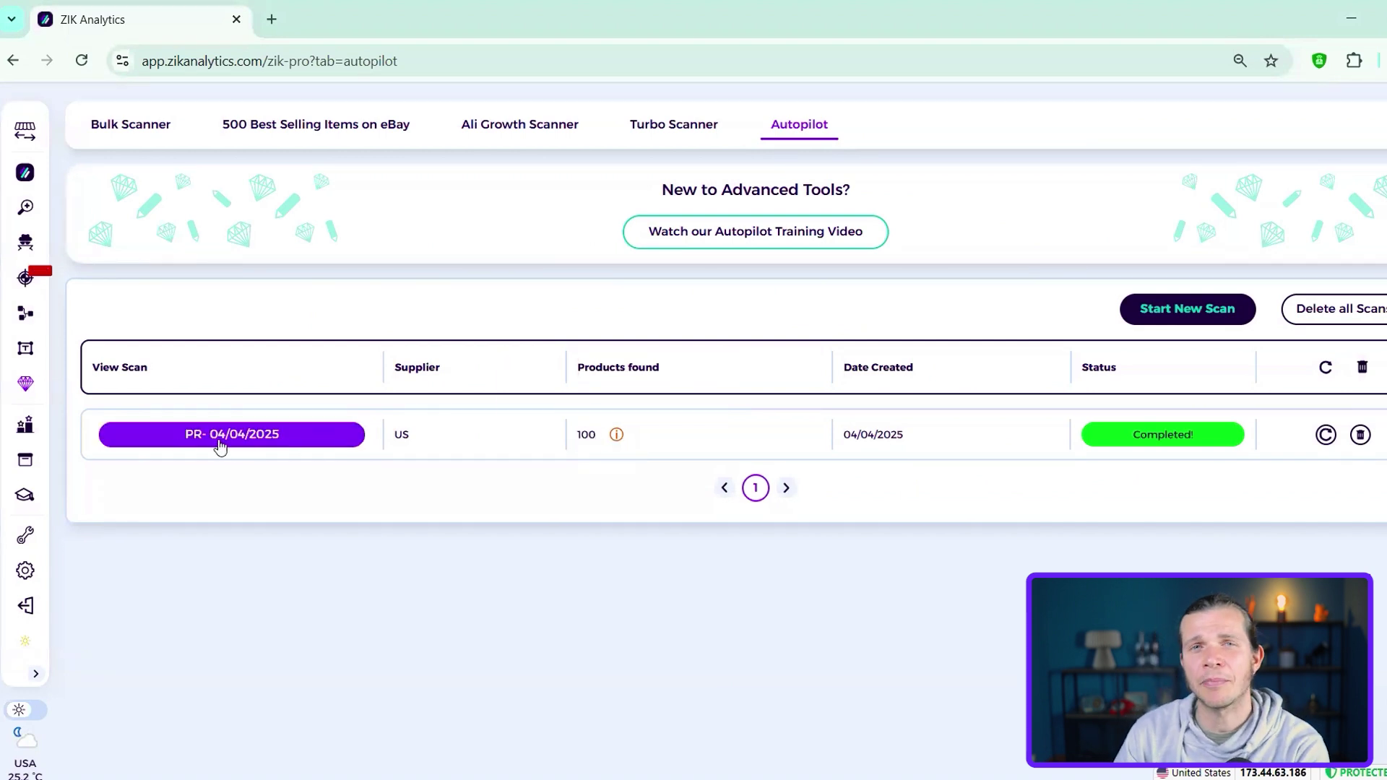
click(276, 446)
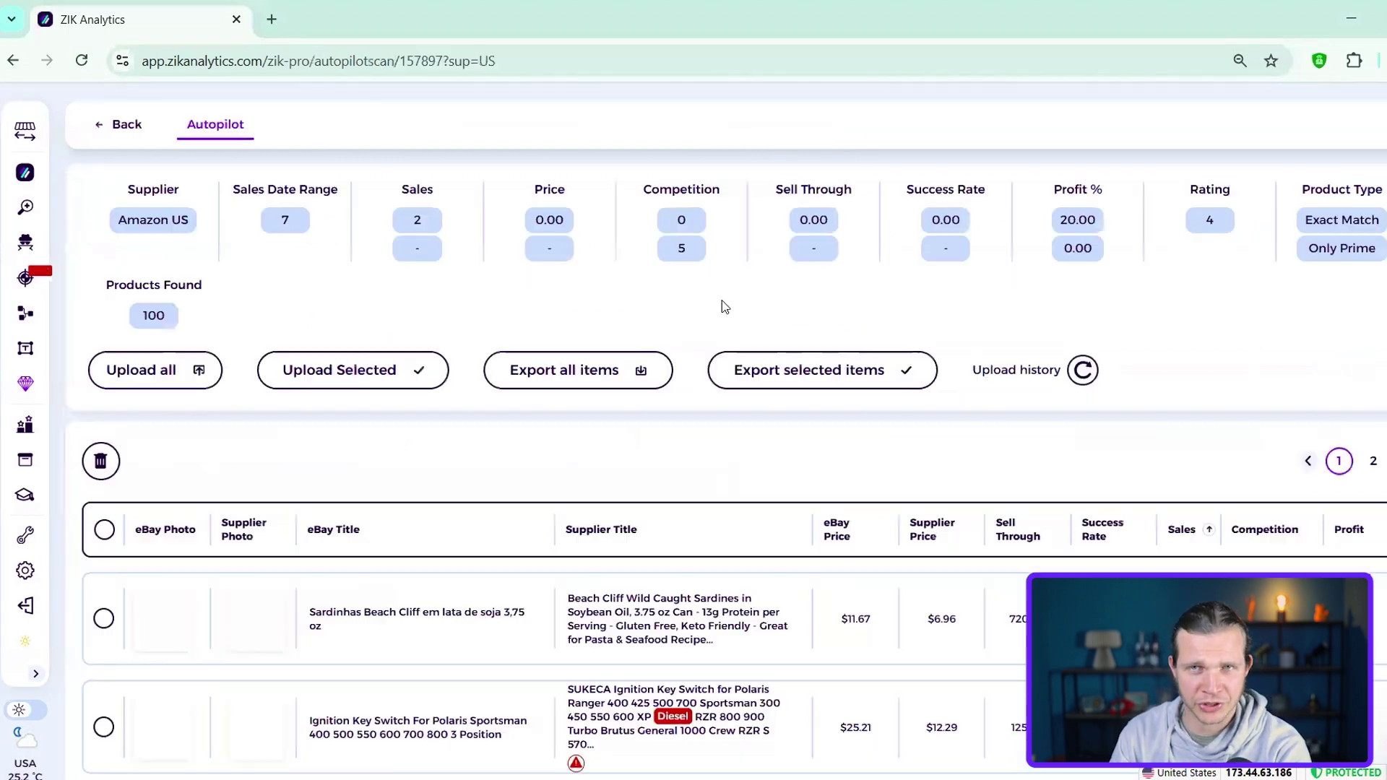
scroll(843, 309, down, 4)
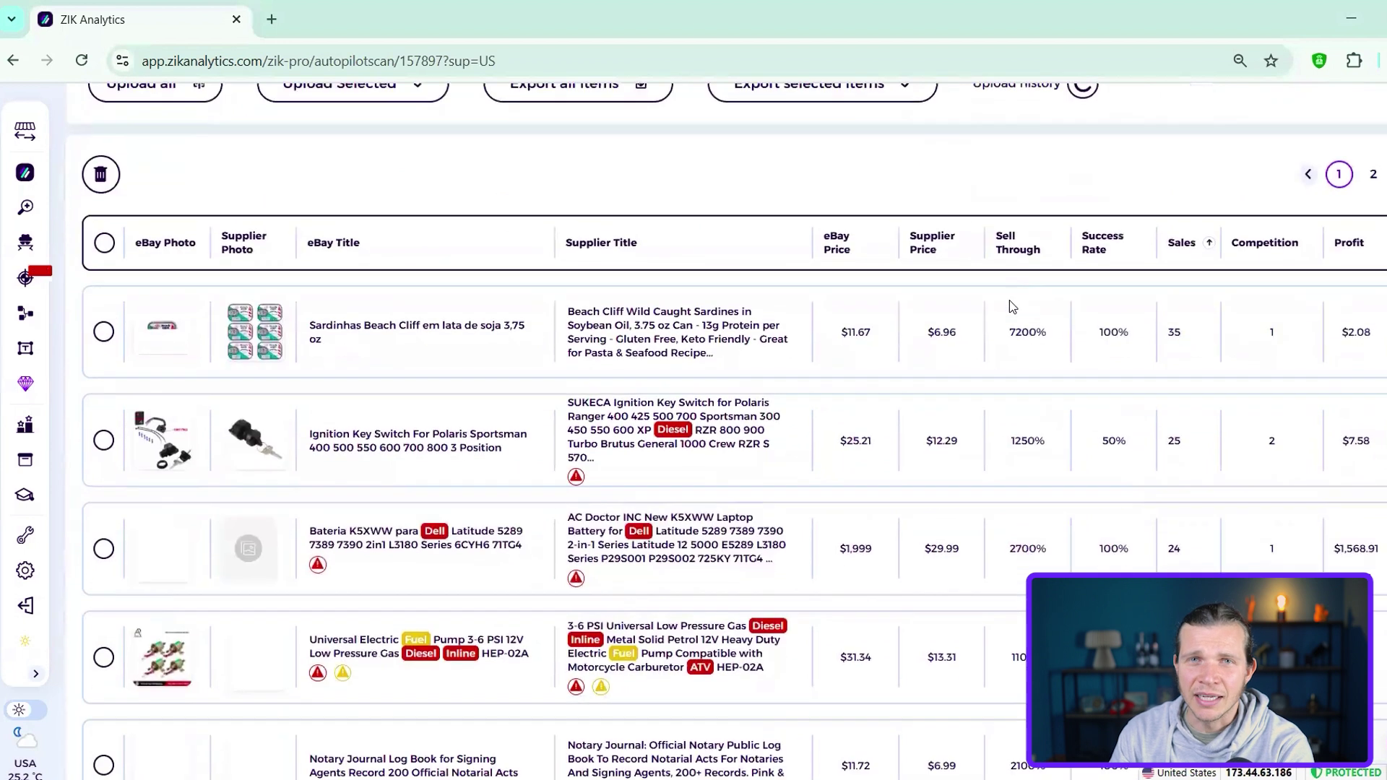
scroll(1011, 309, down, 4)
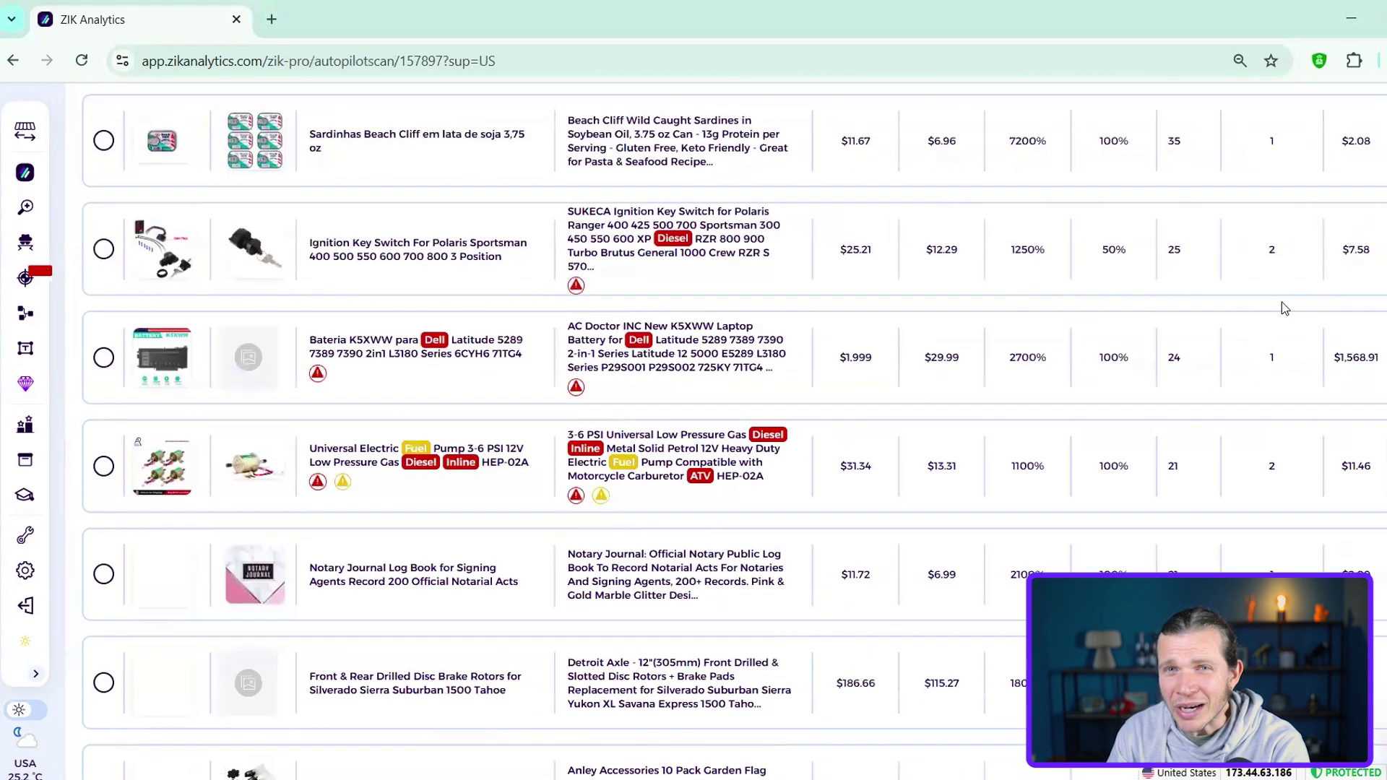
scroll(1289, 309, down, 1)
scroll(1289, 308, down, 3)
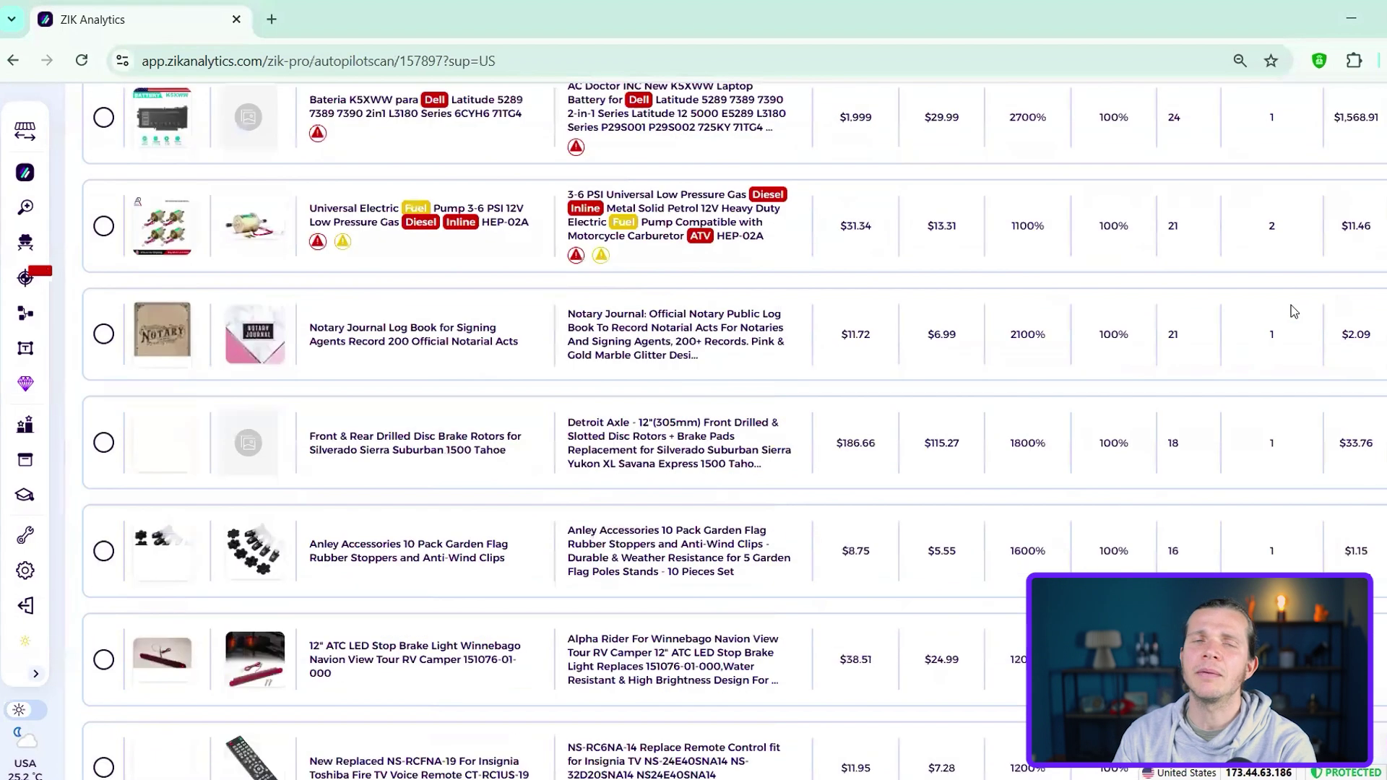
Step: Prepare to upload all products of the scan to the eBay.com store through AutoDS, excluding VeRO brands and restricted keywords
scroll(1267, 396, up, 8)
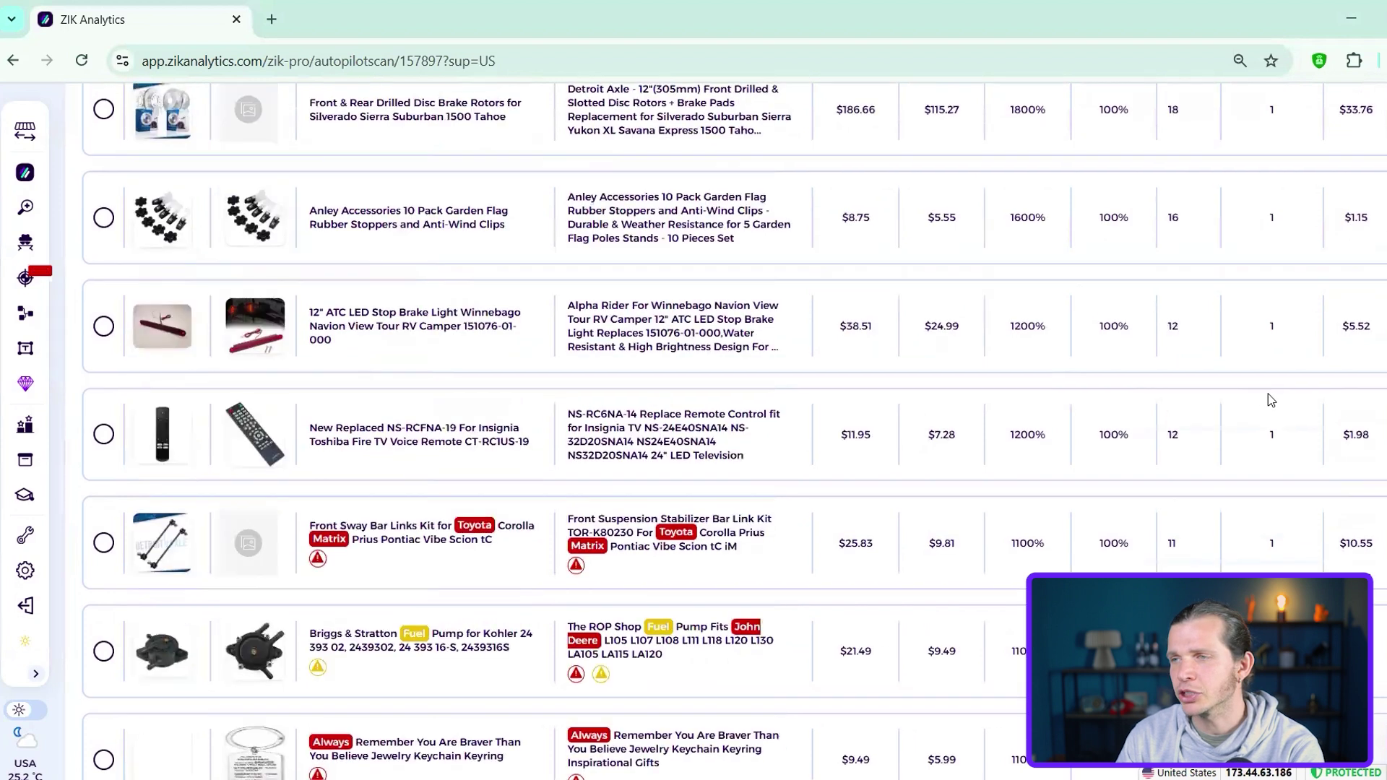
scroll(726, 431, down, 2)
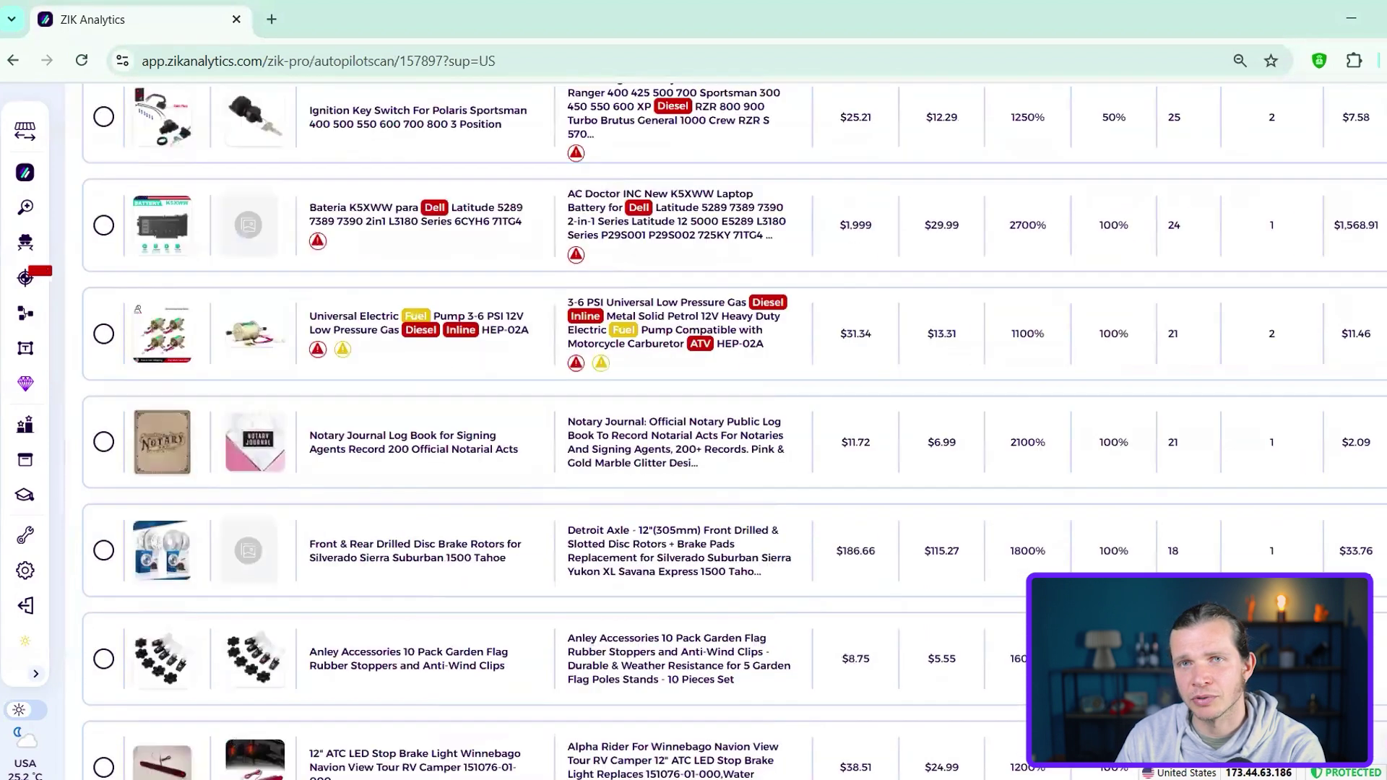
scroll(1291, 152, up, 6)
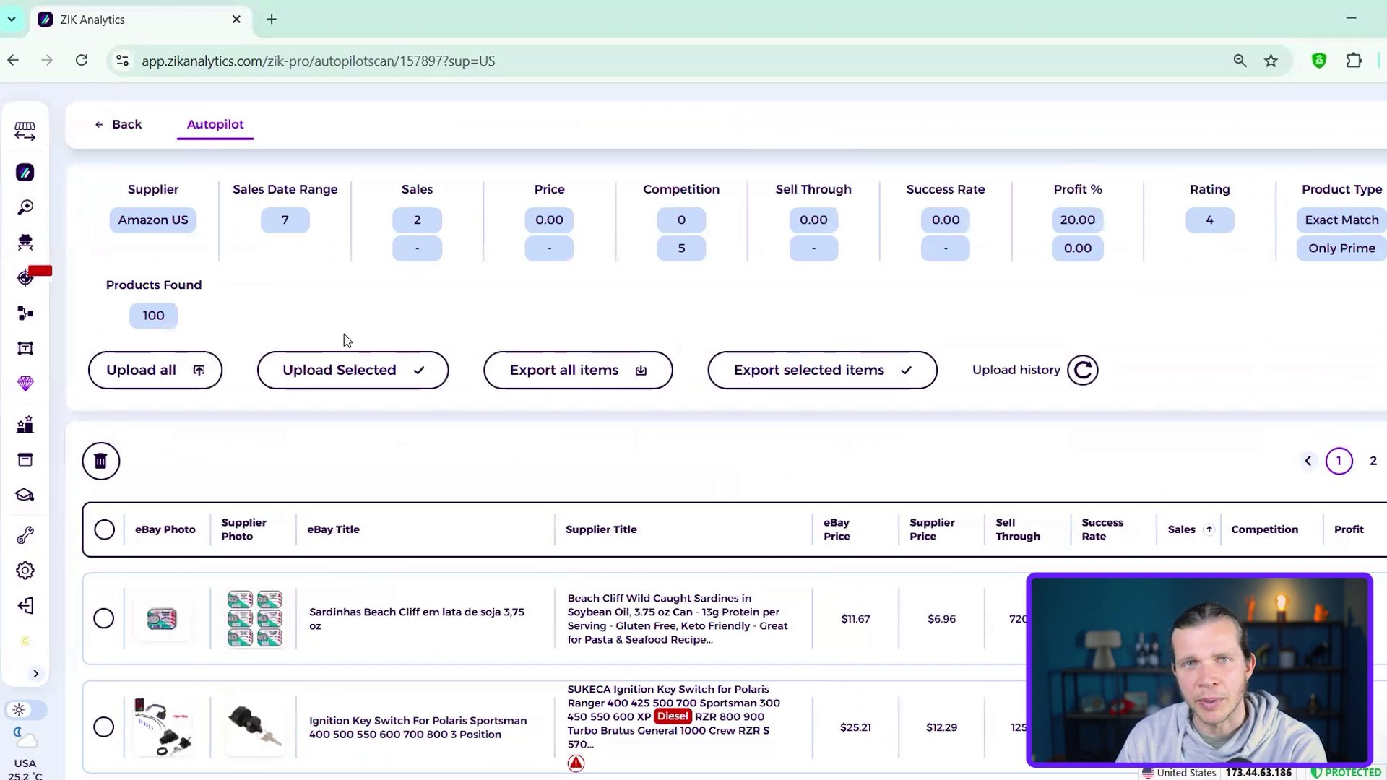
click(180, 379)
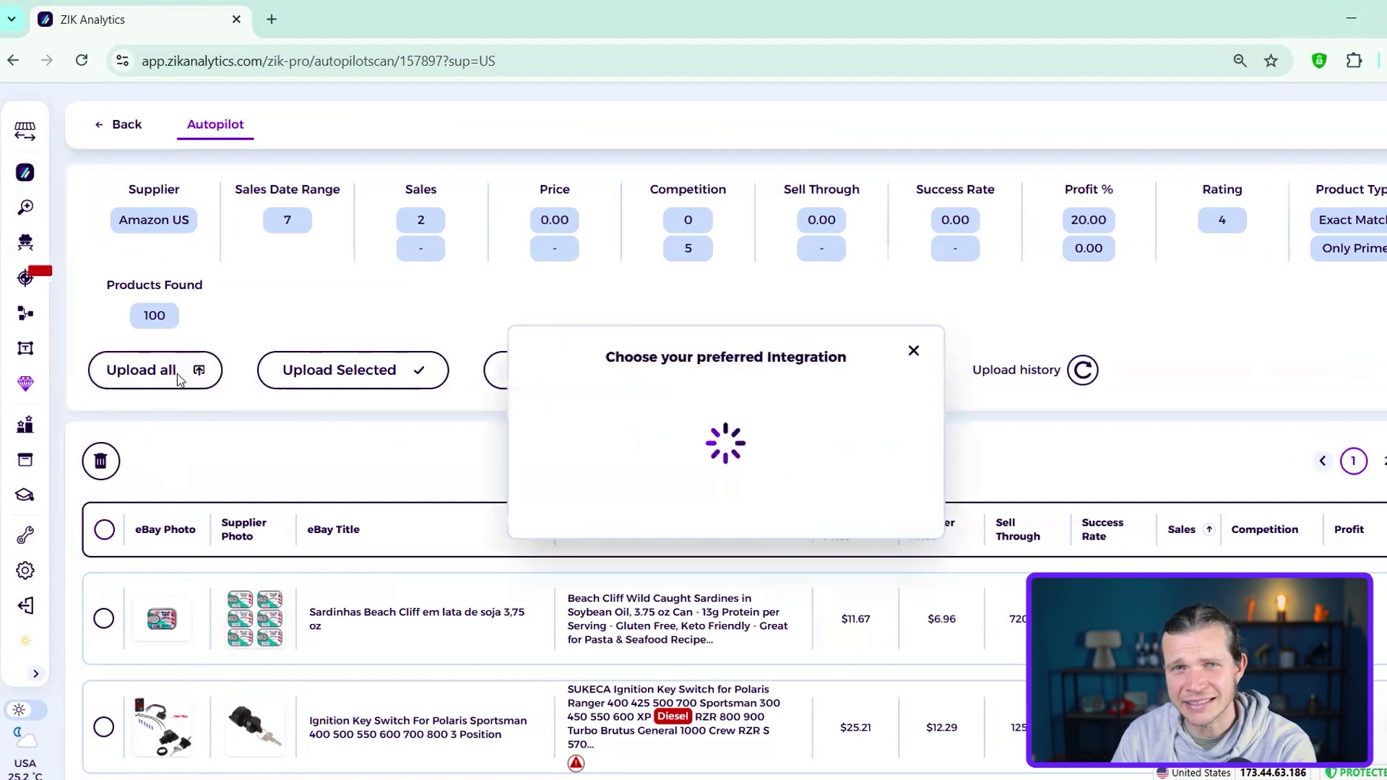
click(690, 541)
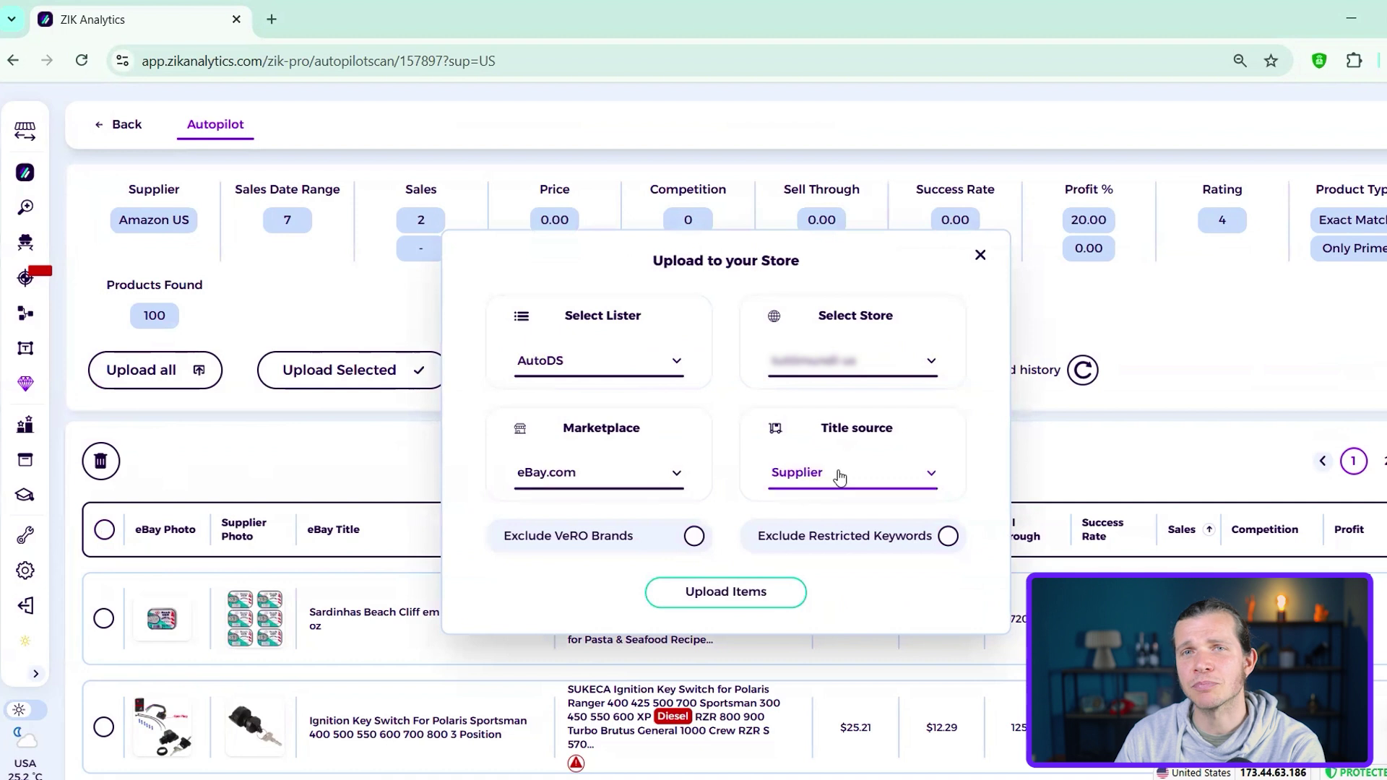
click(694, 536)
click(929, 535)
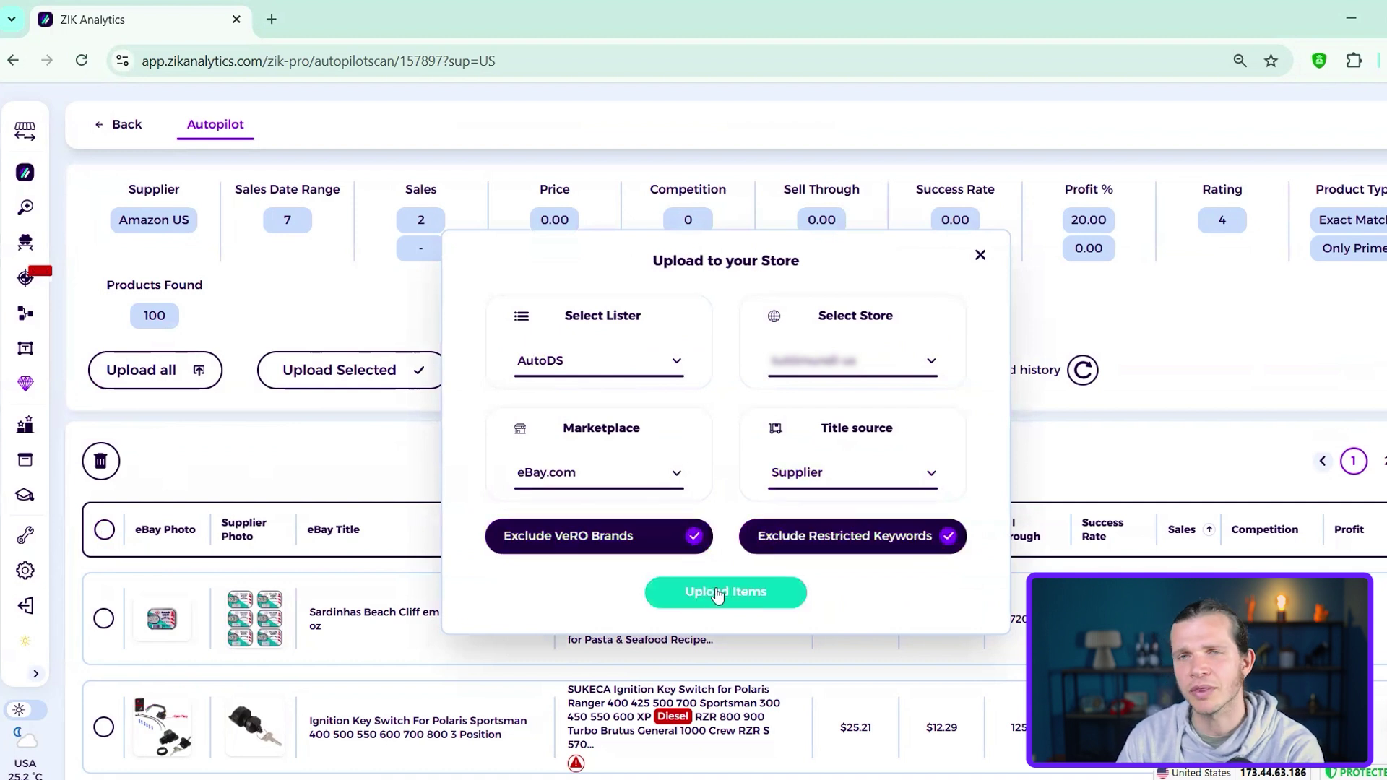